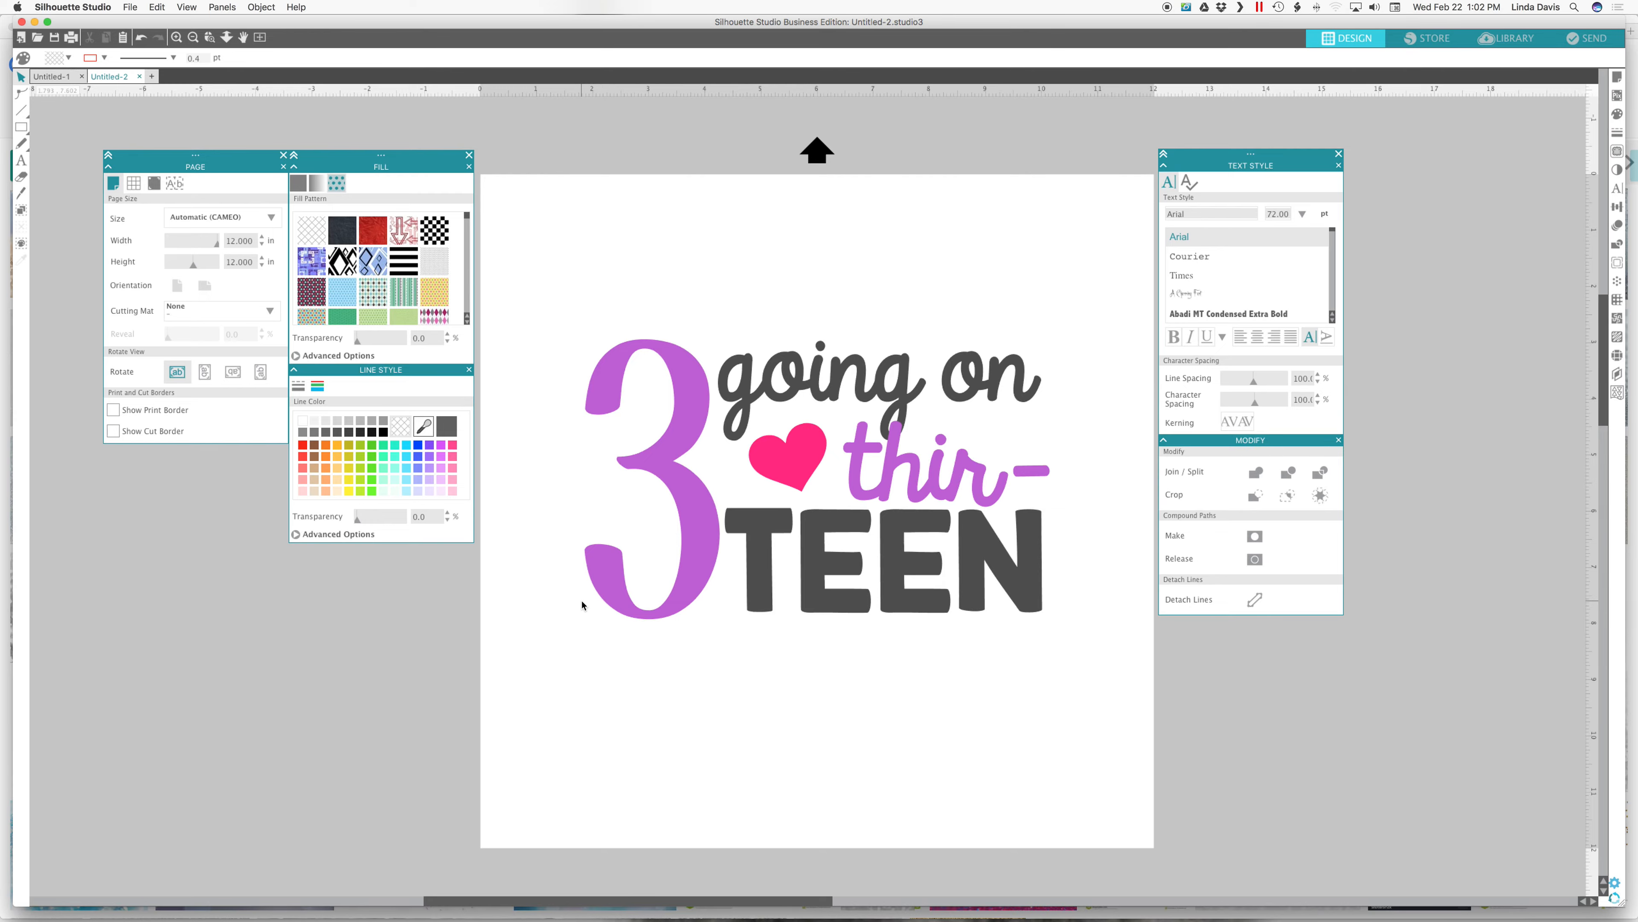
Switch to Safari and search Google Images for "purple glitter background".
key(ctrl+Up)
click(761, 95)
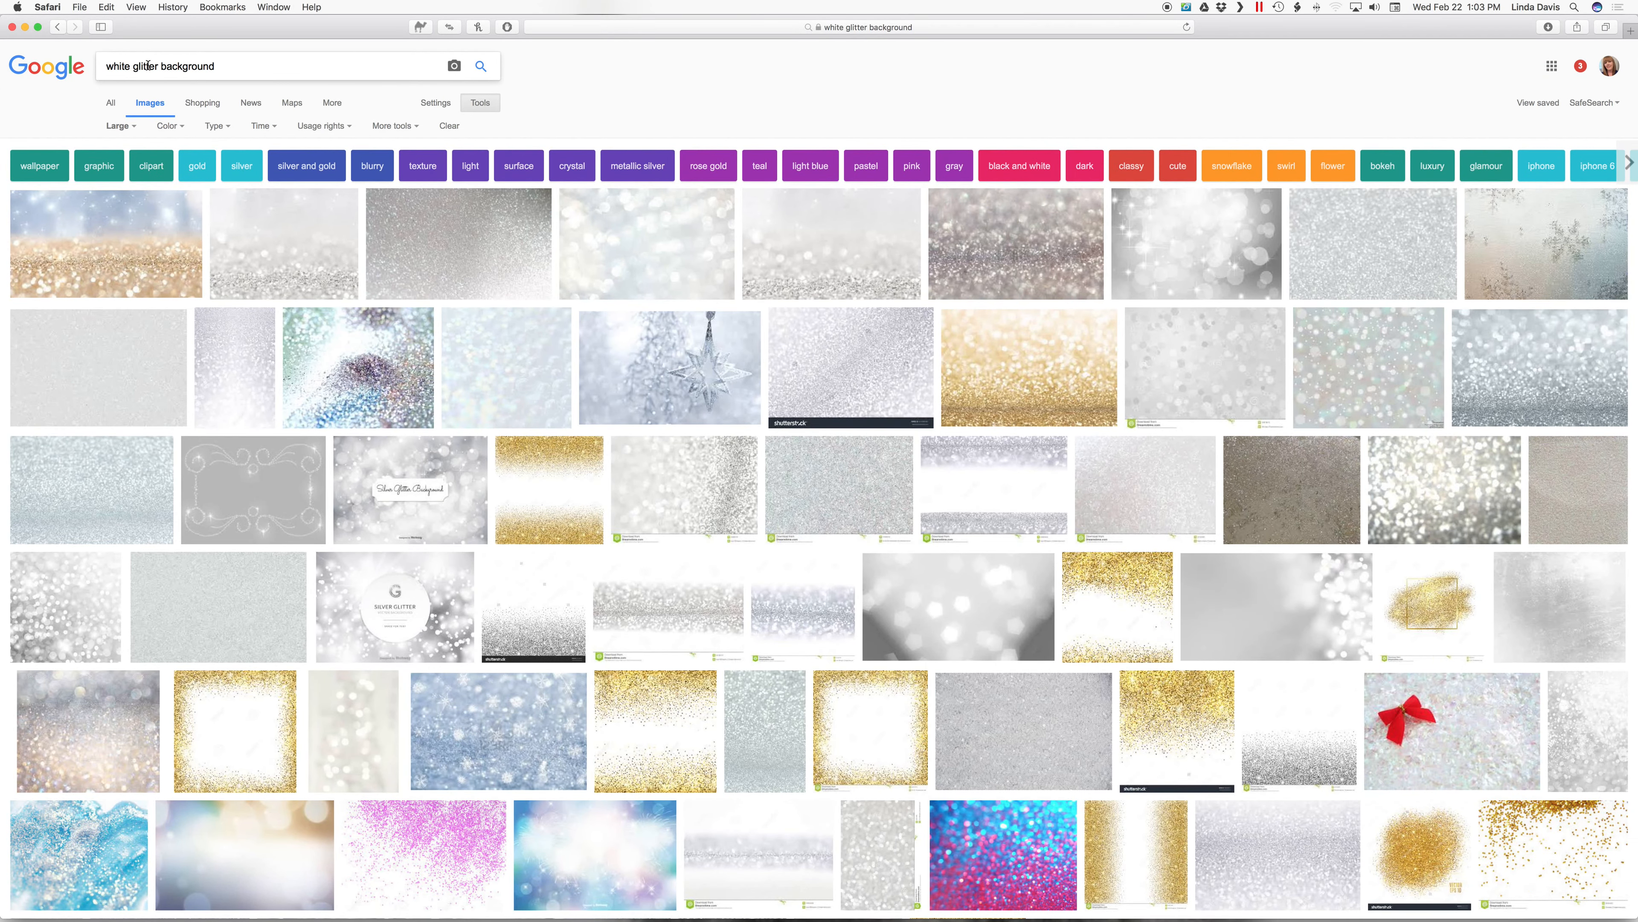
double_click(121, 67)
text(purple)
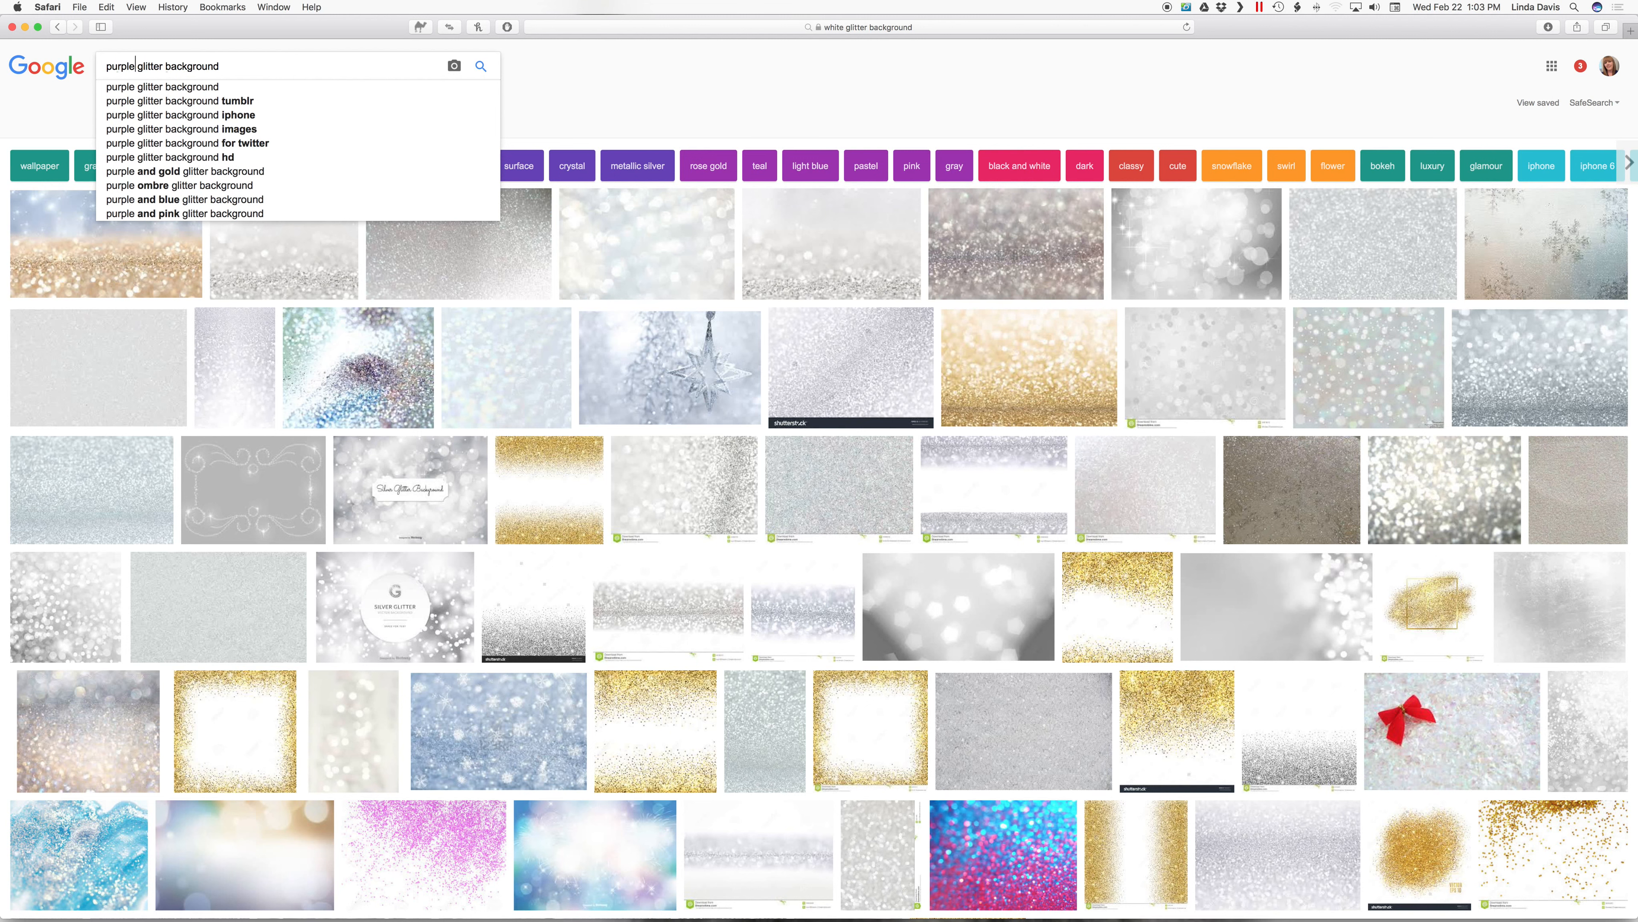
key(Return)
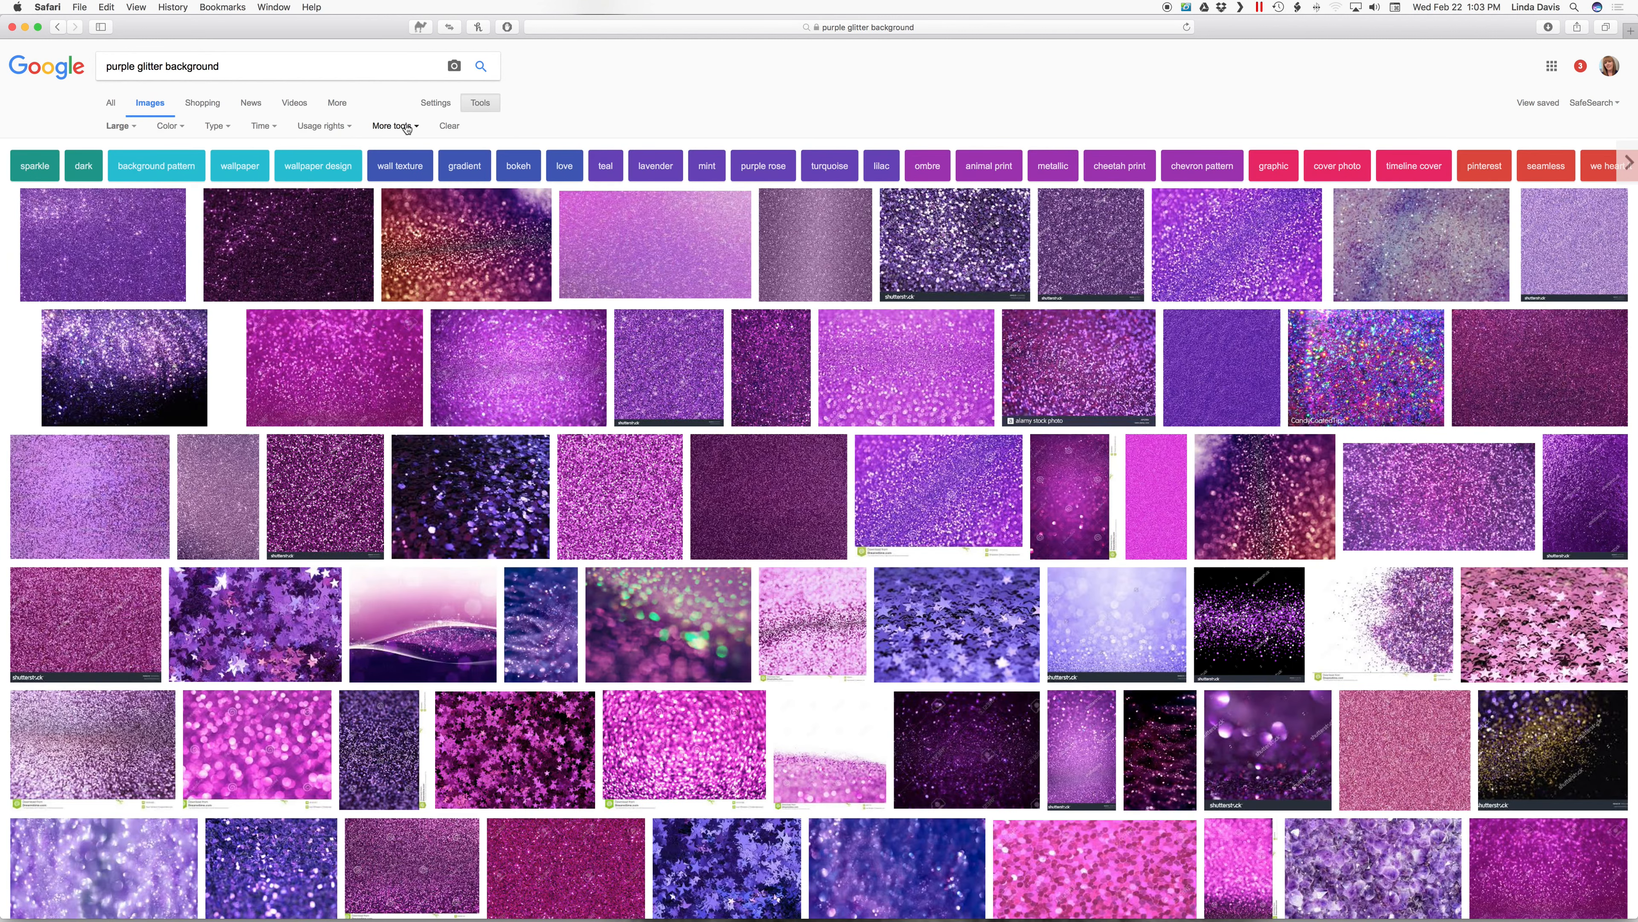
Check the image search's size filter options, keeping Large selected.
click(478, 107)
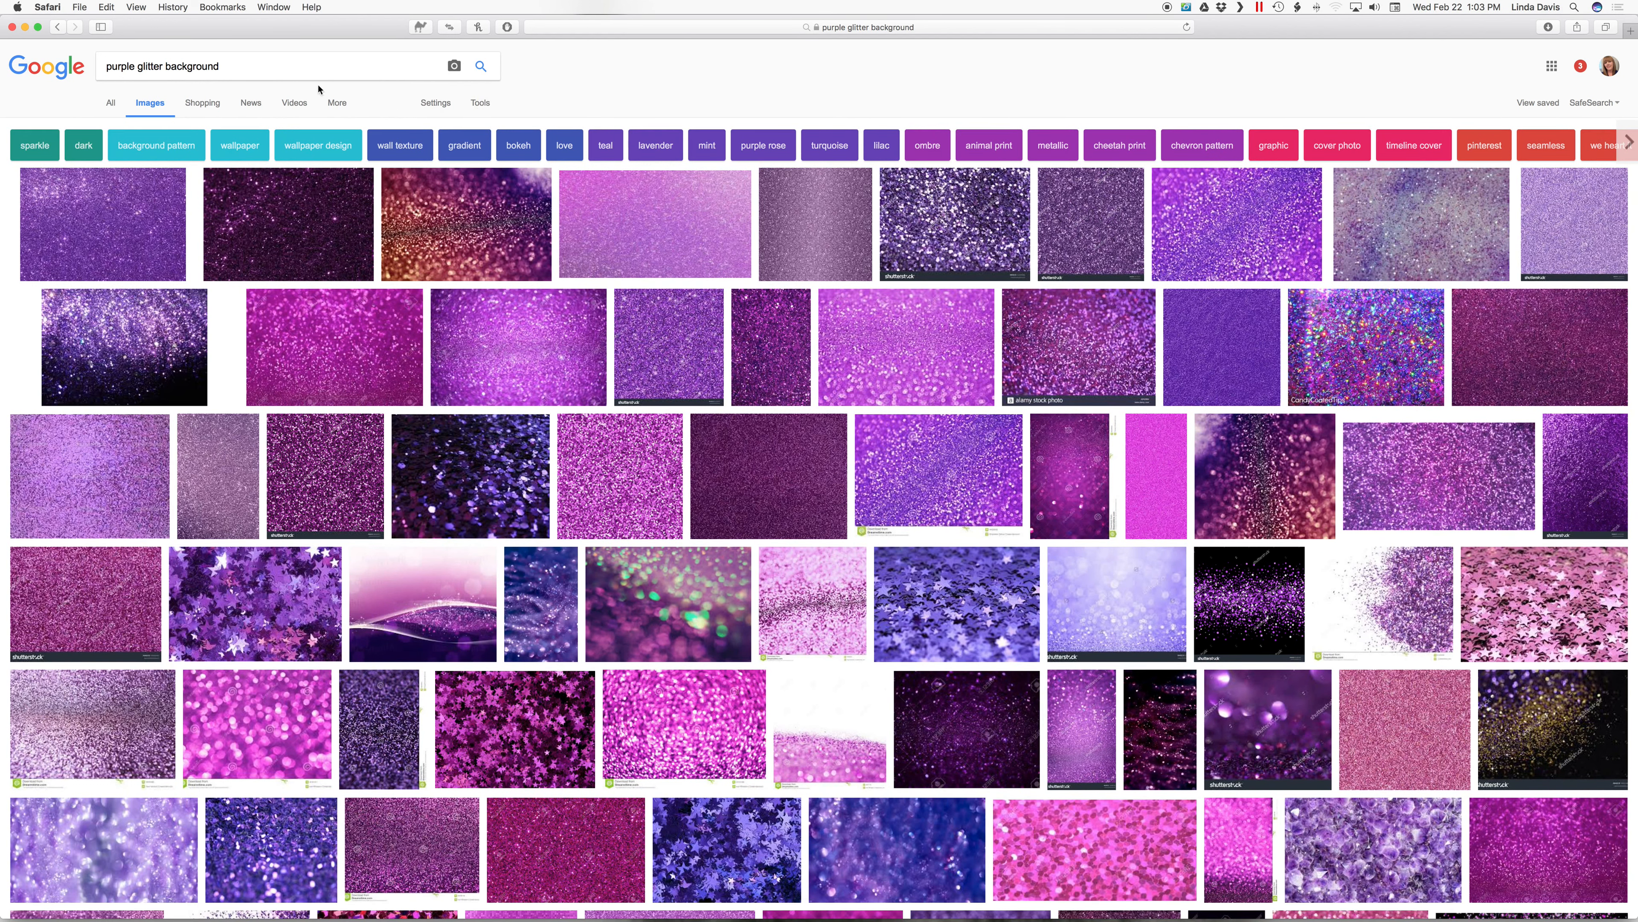
click(480, 102)
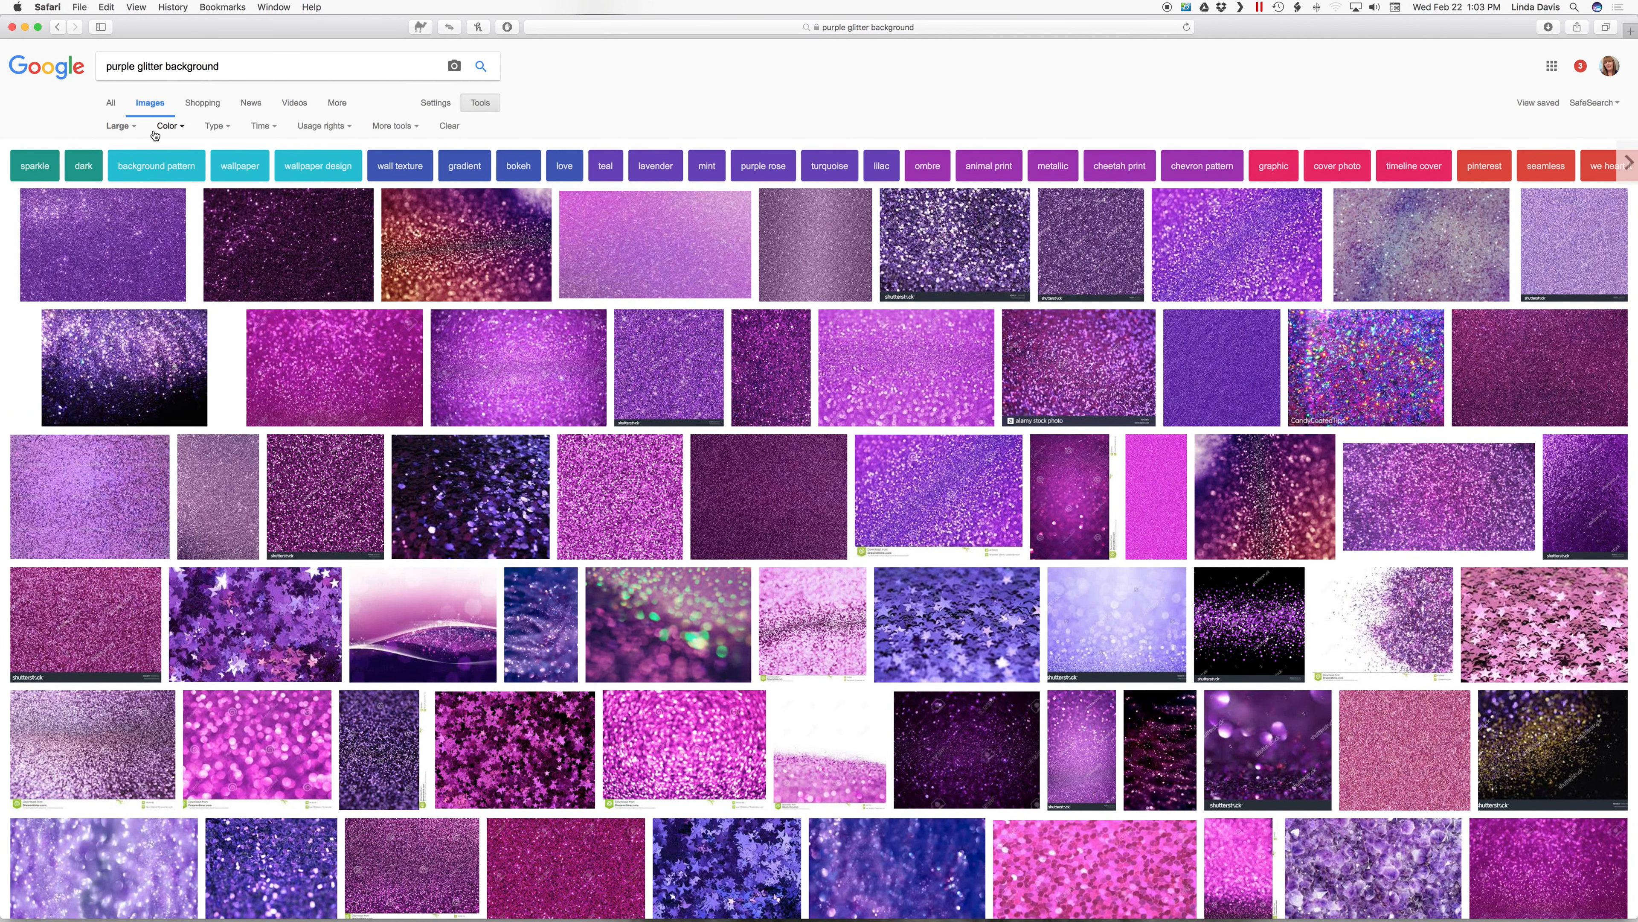
click(120, 126)
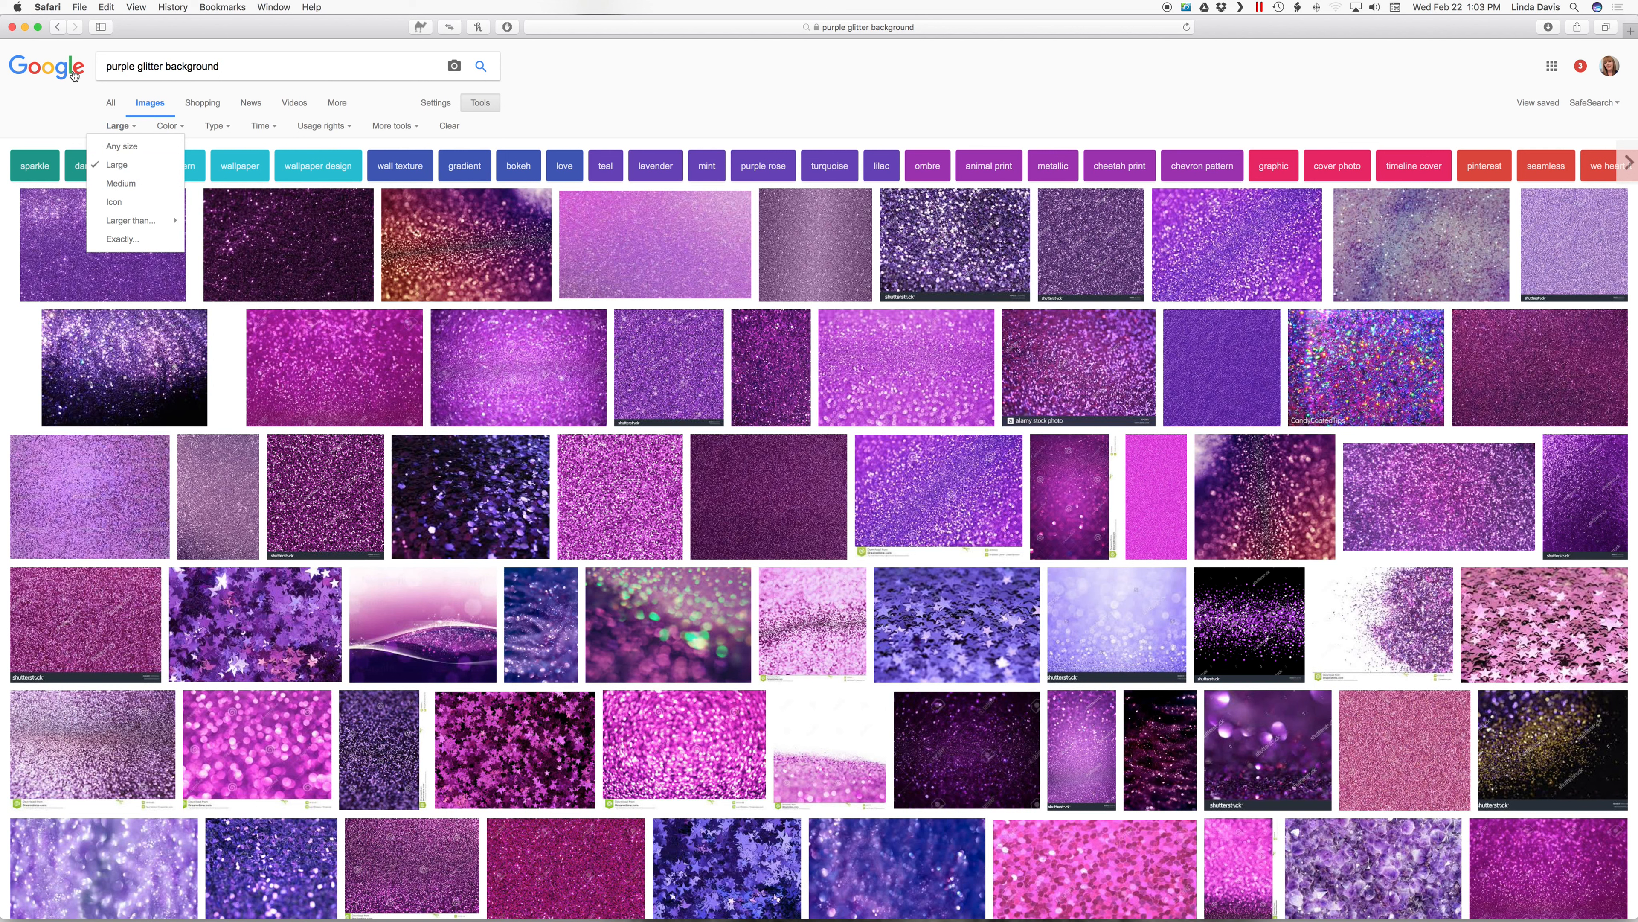
click(64, 127)
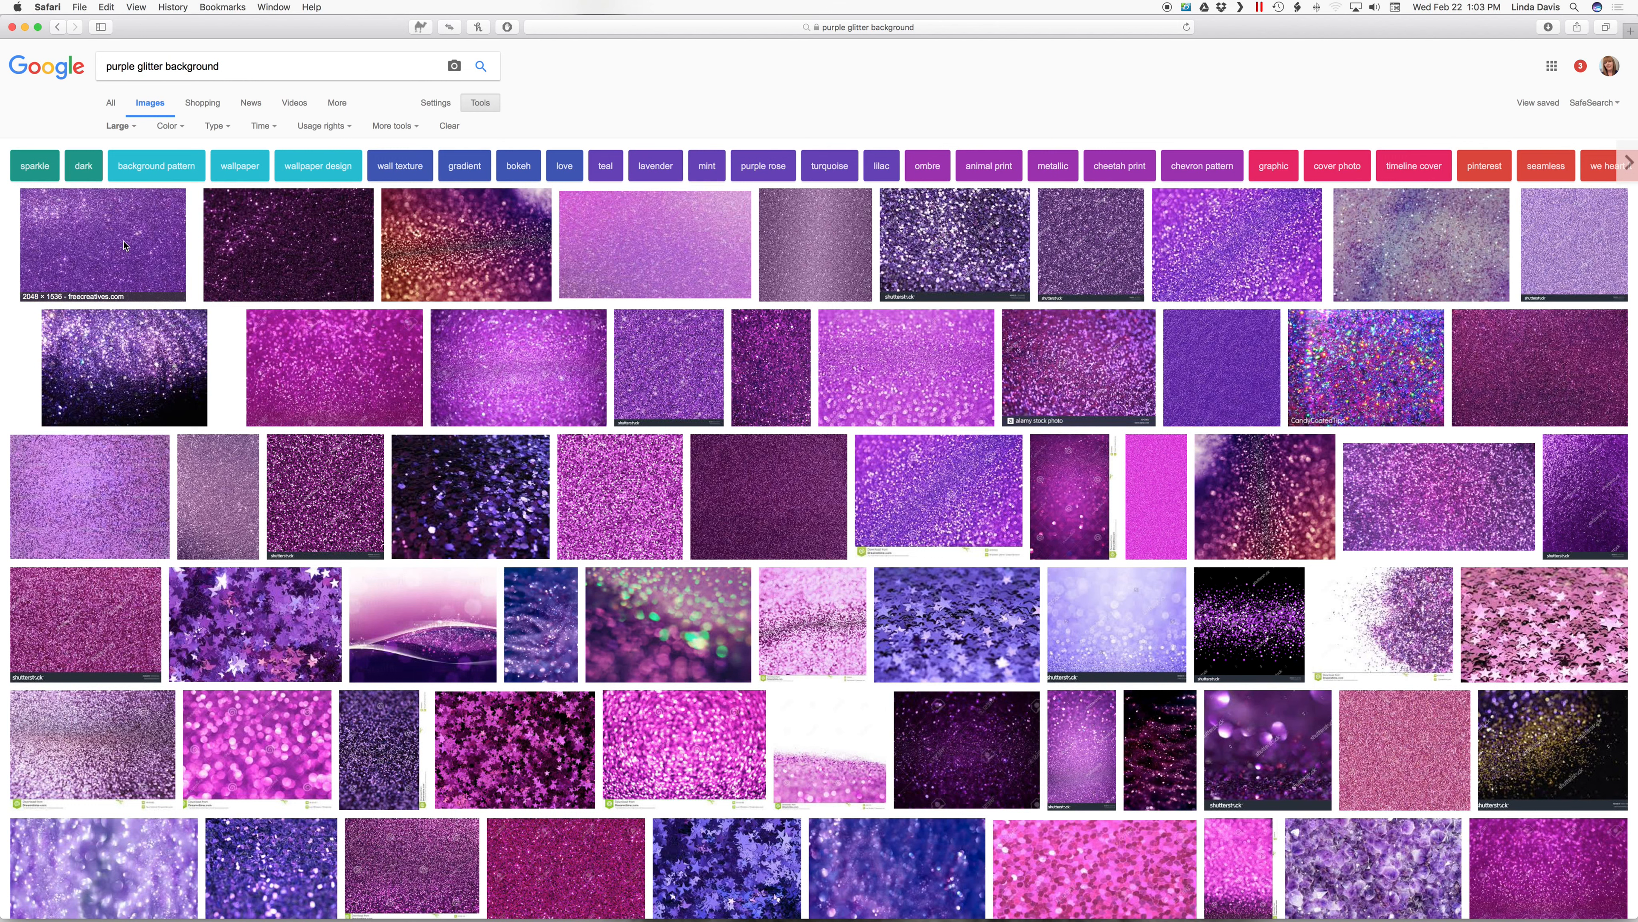
Download the full-size version of the first purple glitter result and return to the image search.
click(150, 240)
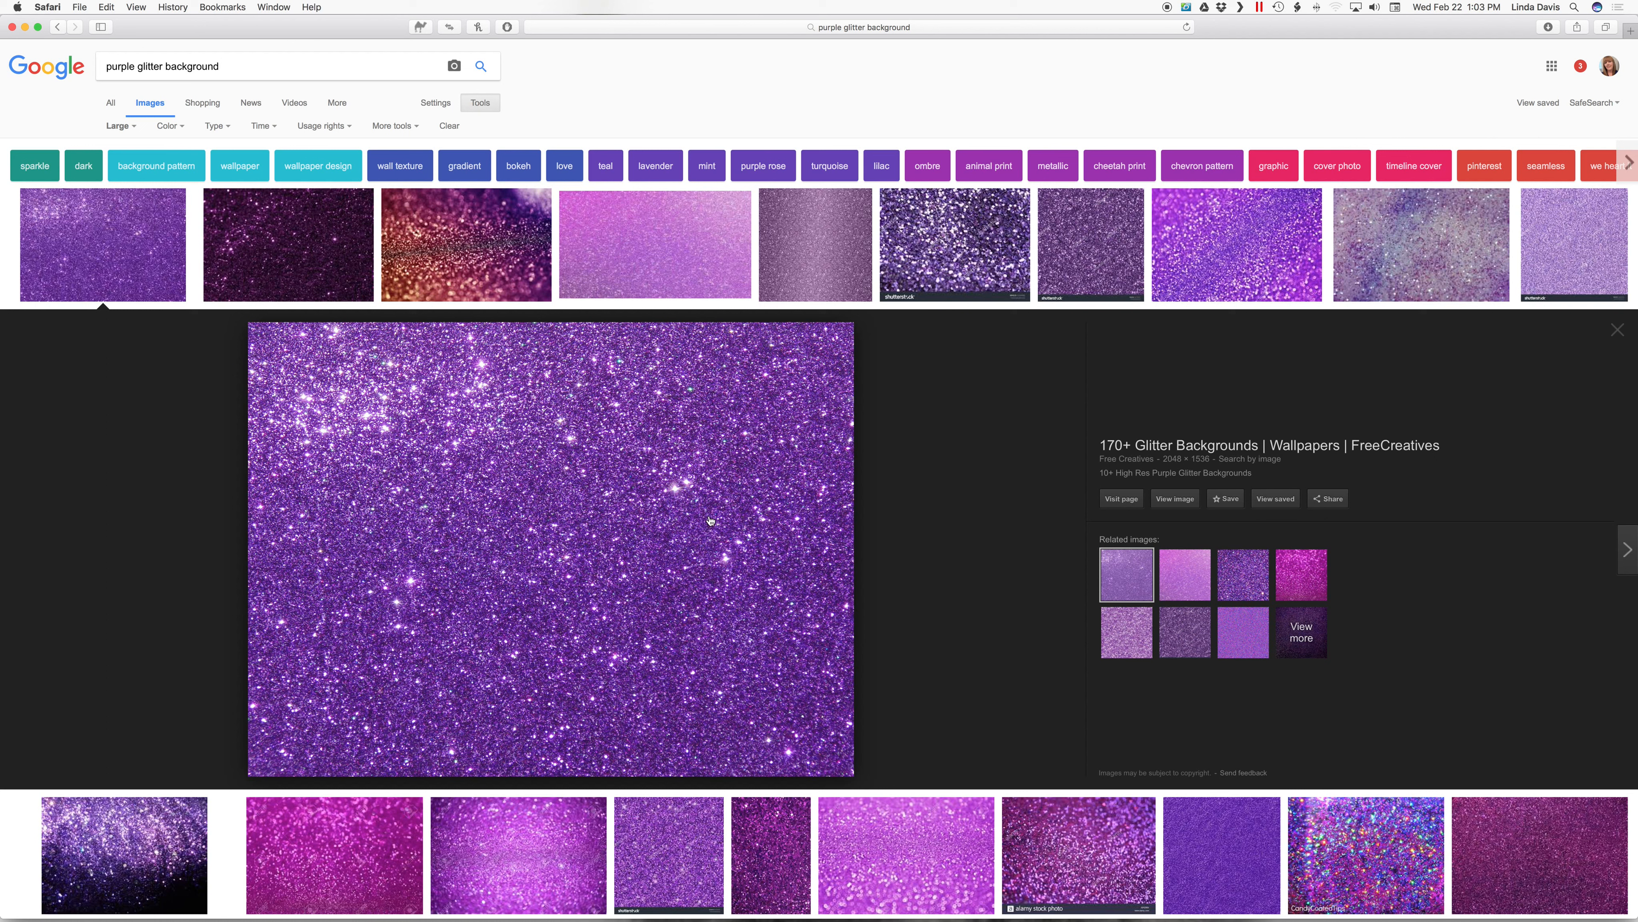
click(1175, 498)
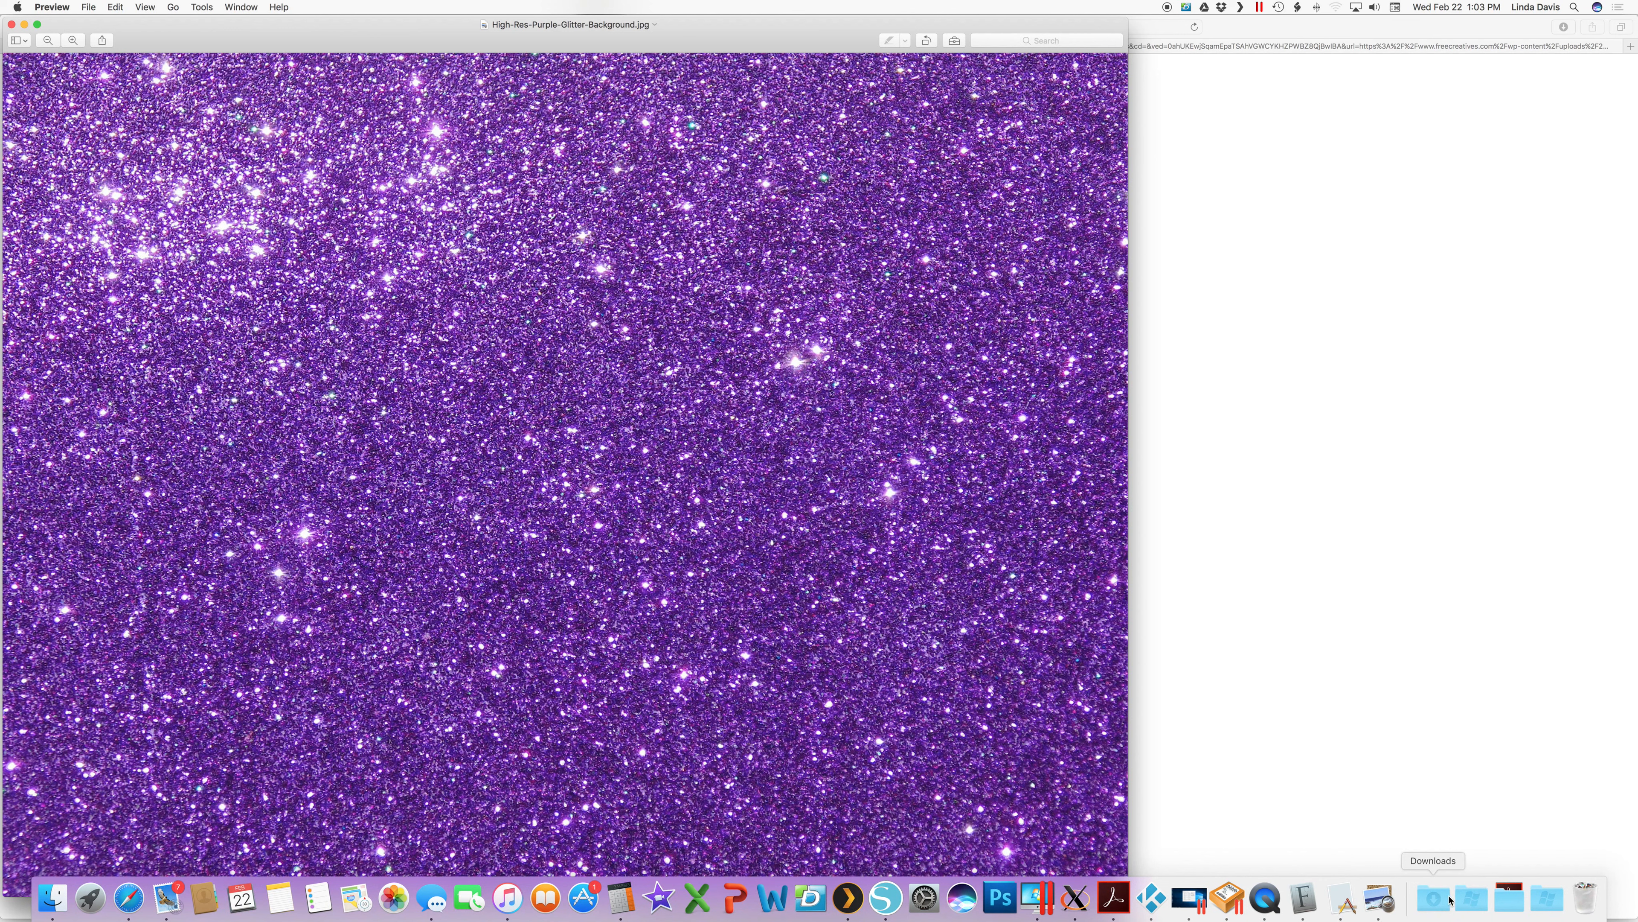
click(1436, 889)
click(1166, 703)
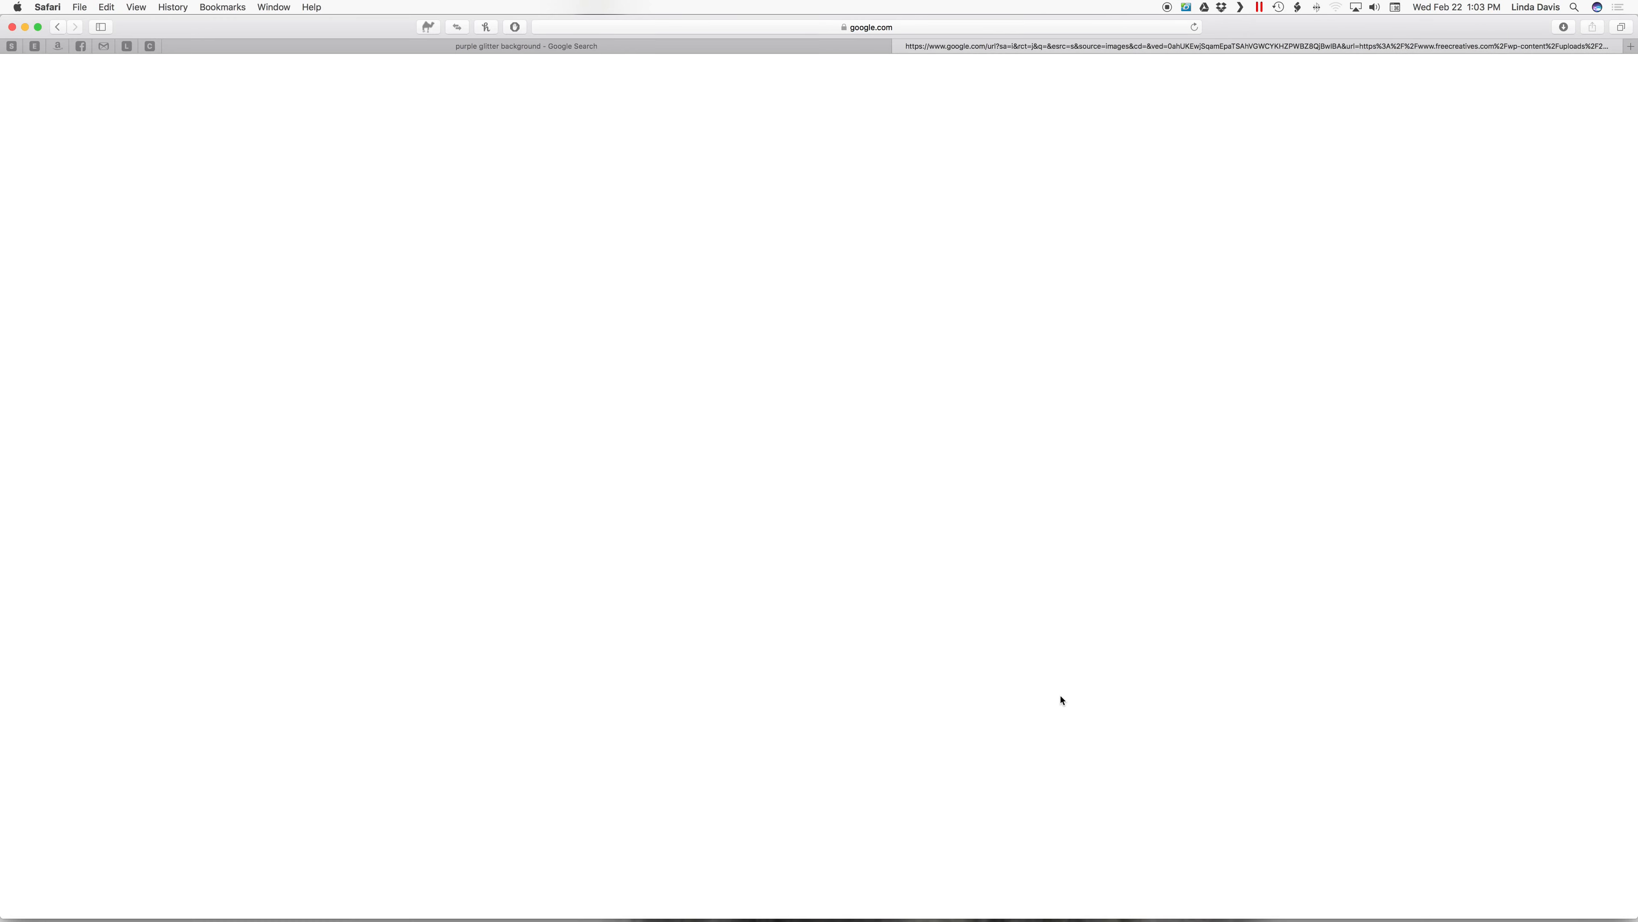
click(899, 47)
Search Google Images for "pink glitter background".
double_click(122, 79)
text(pink glitter background)
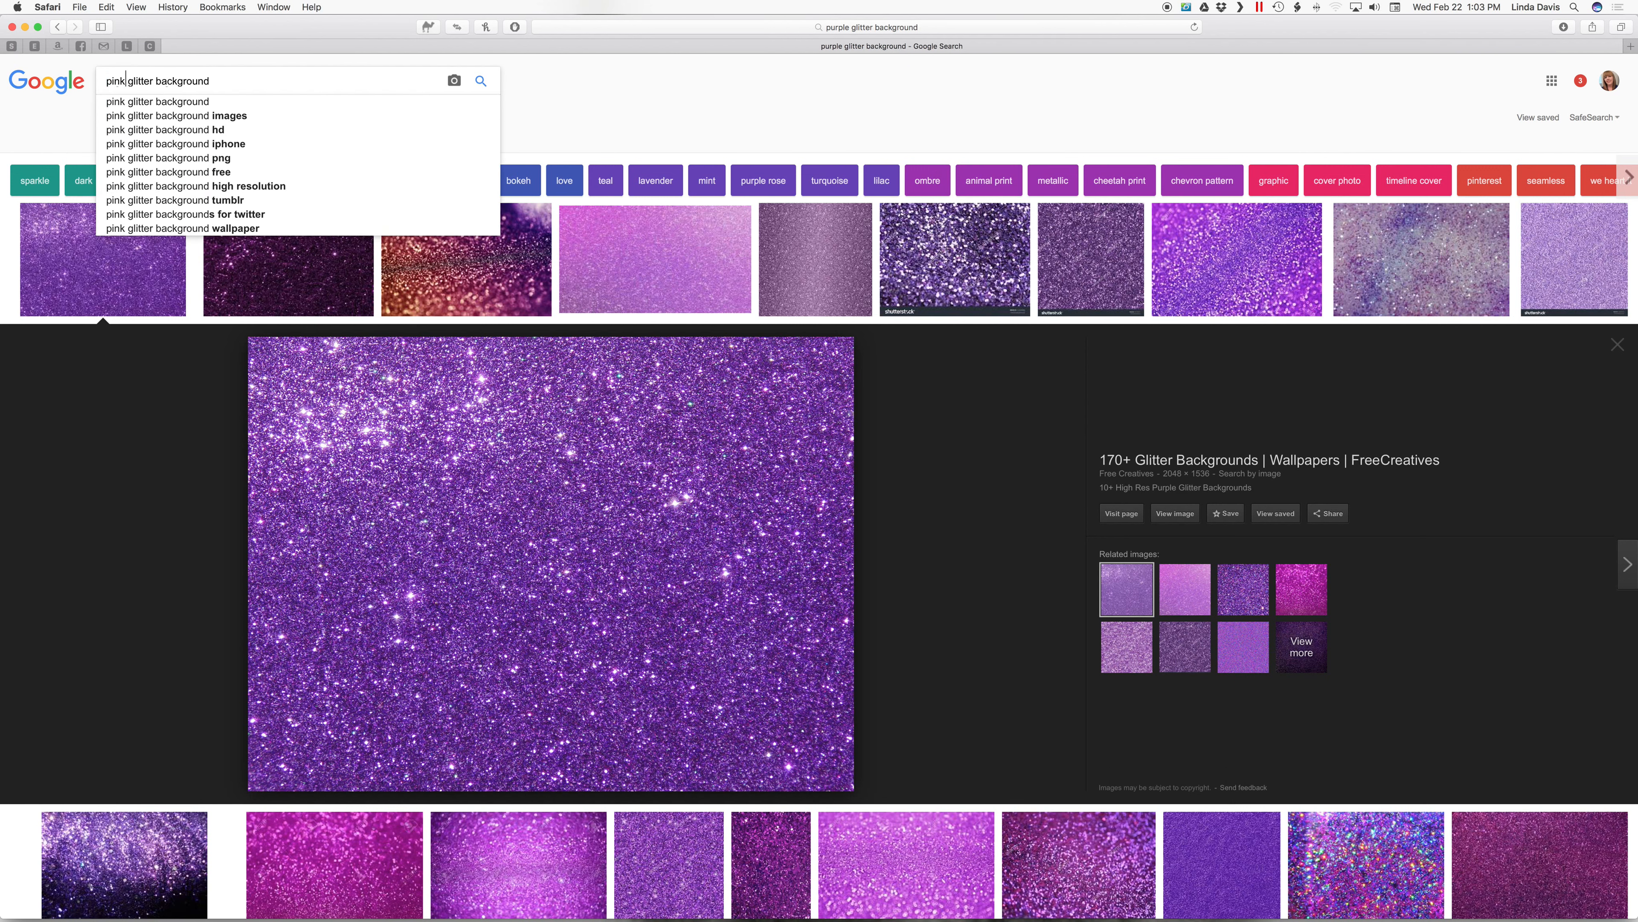
key(Return)
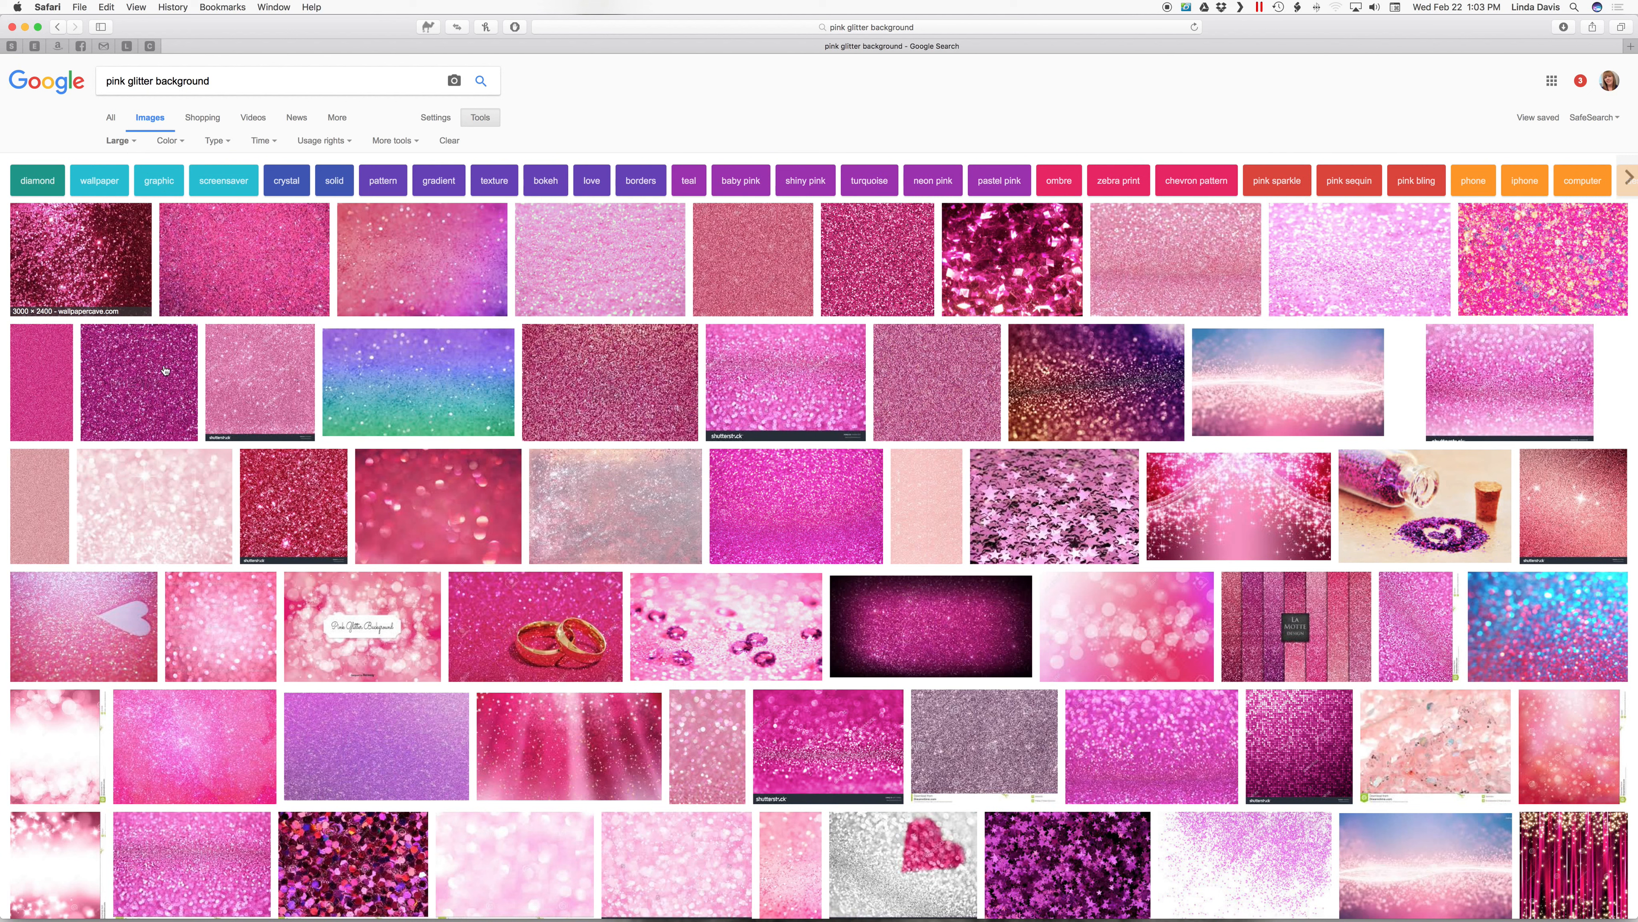
Save the full-size 1300 × 1194 pink and purple glitter image from 123RF to Downloads and return to the search results.
click(608, 382)
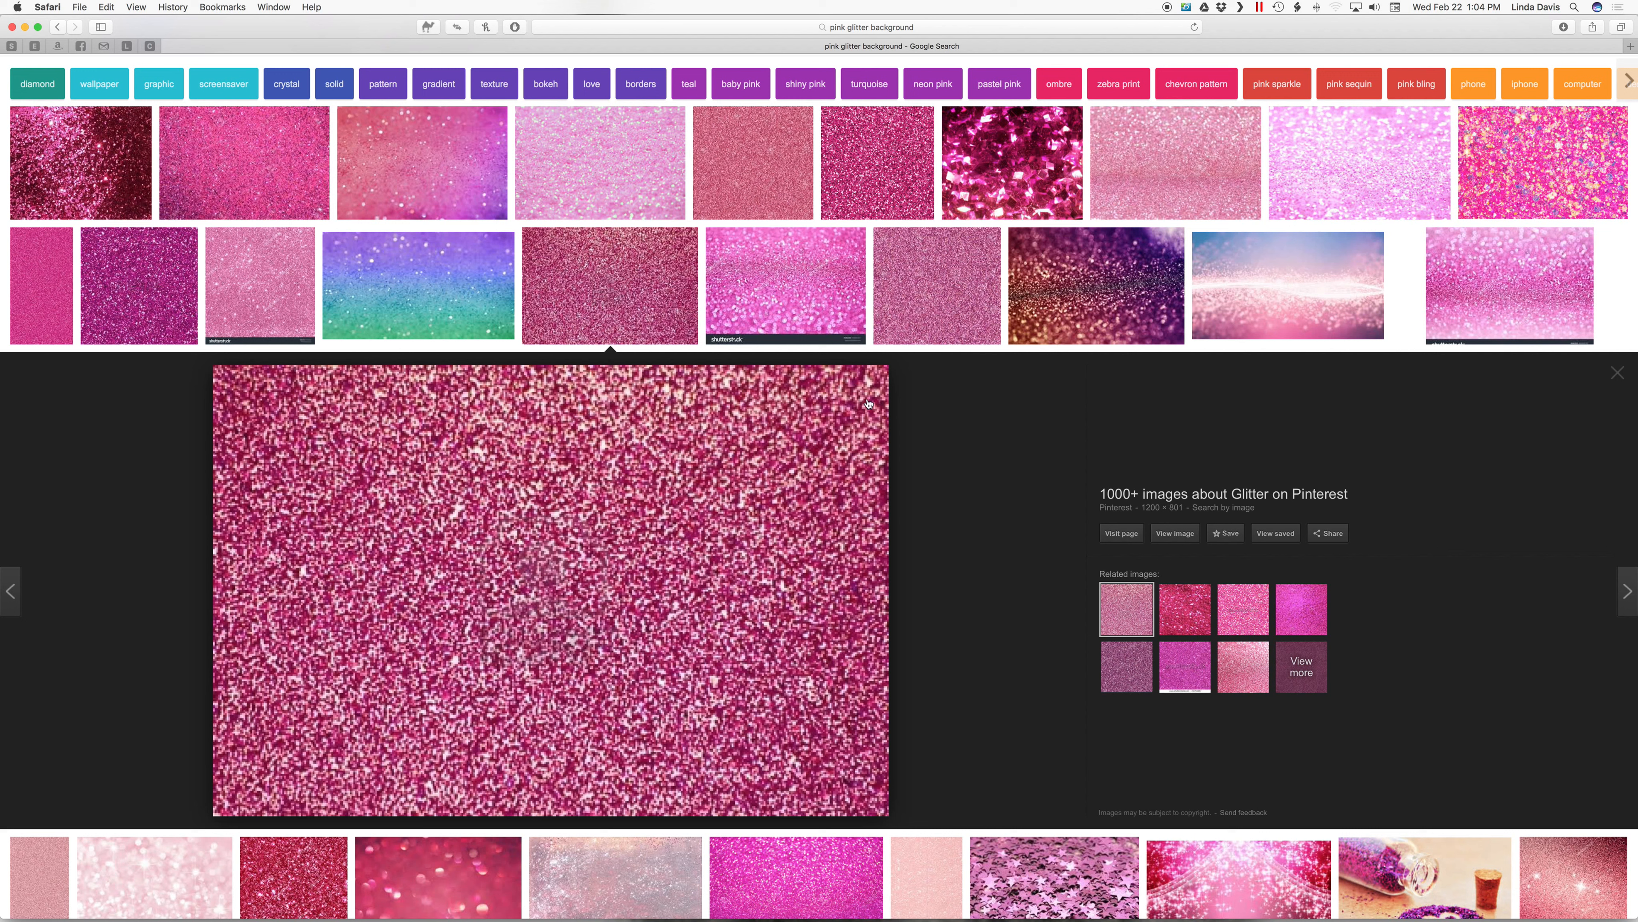
click(917, 335)
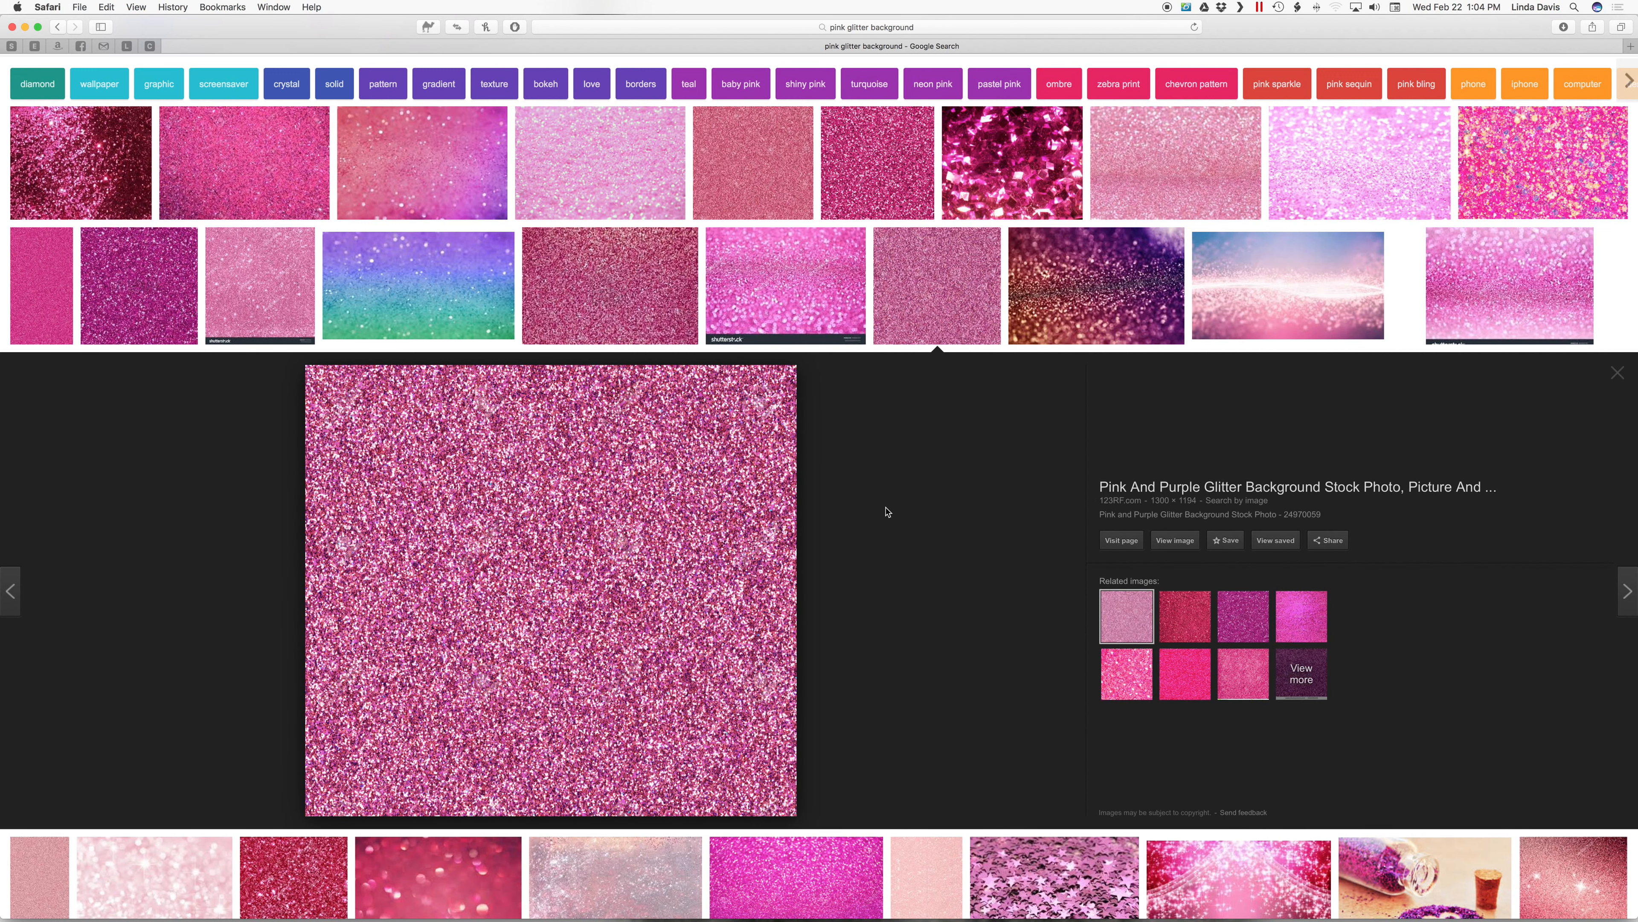
click(1187, 543)
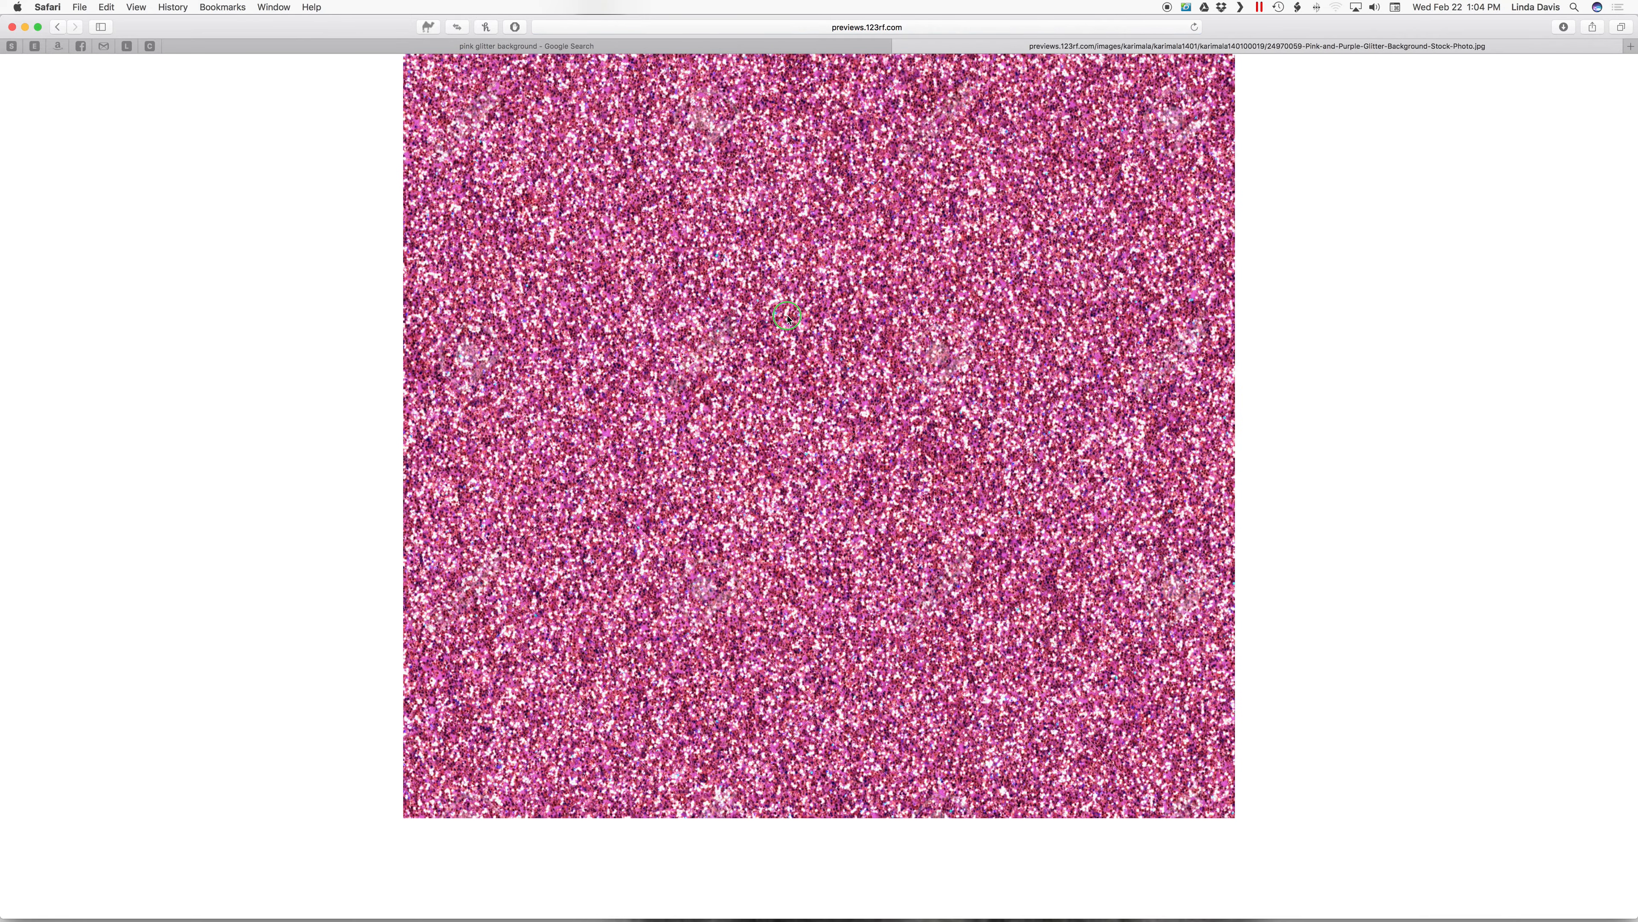
right_click(788, 319)
click(823, 339)
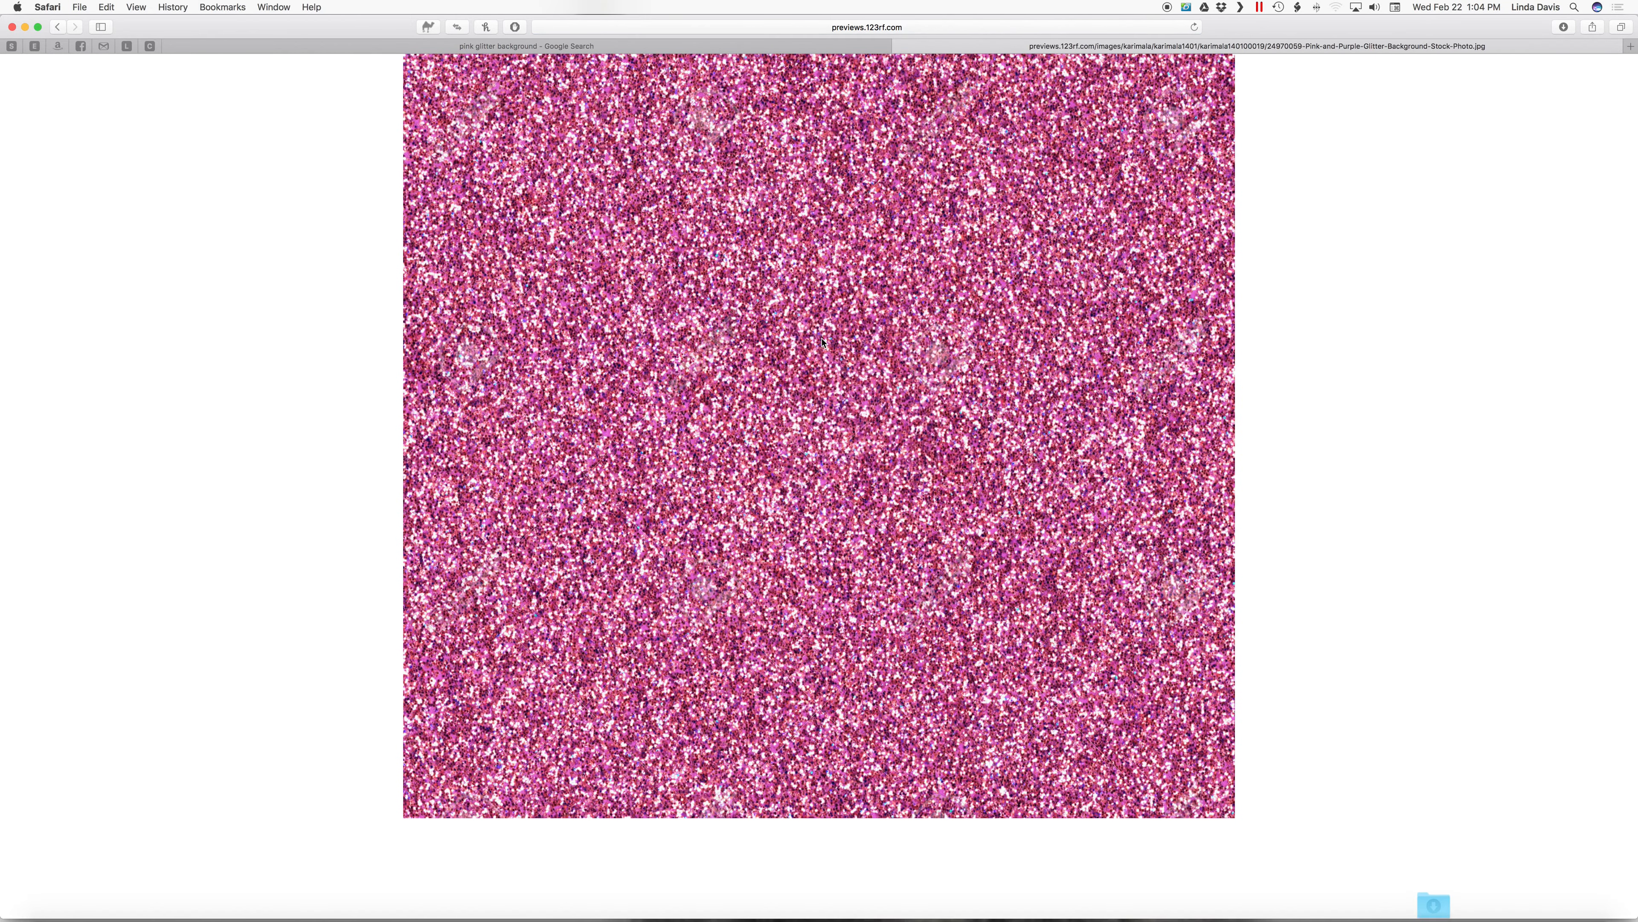
click(900, 45)
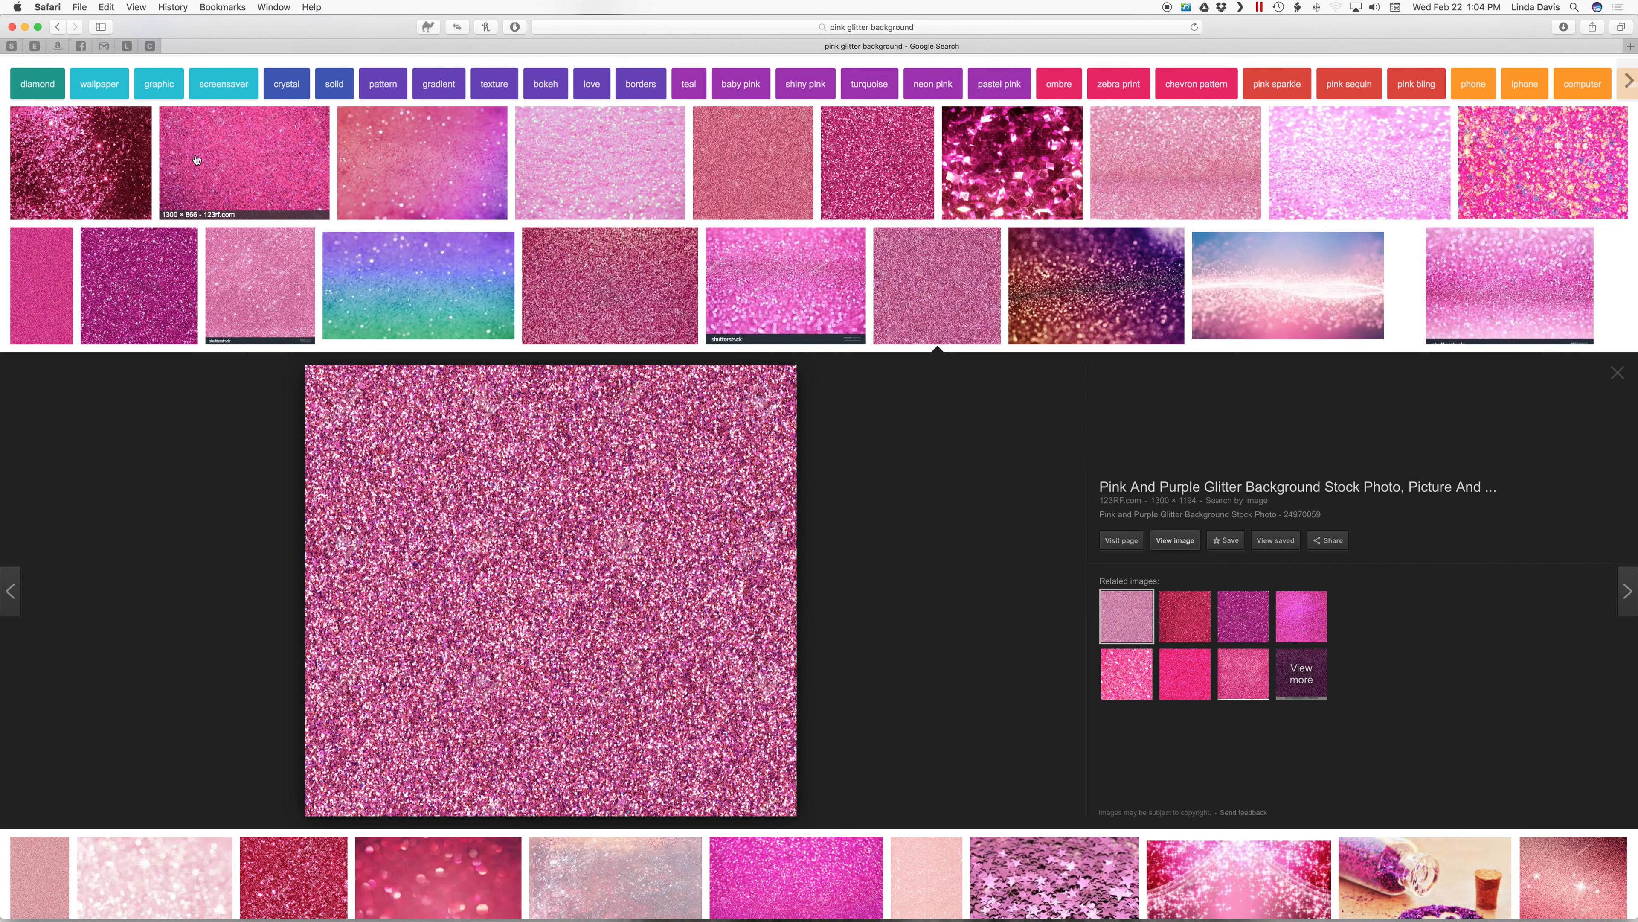
Search Google Images for "black glitter background".
scroll(228, 122, up, 3)
double_click(116, 82)
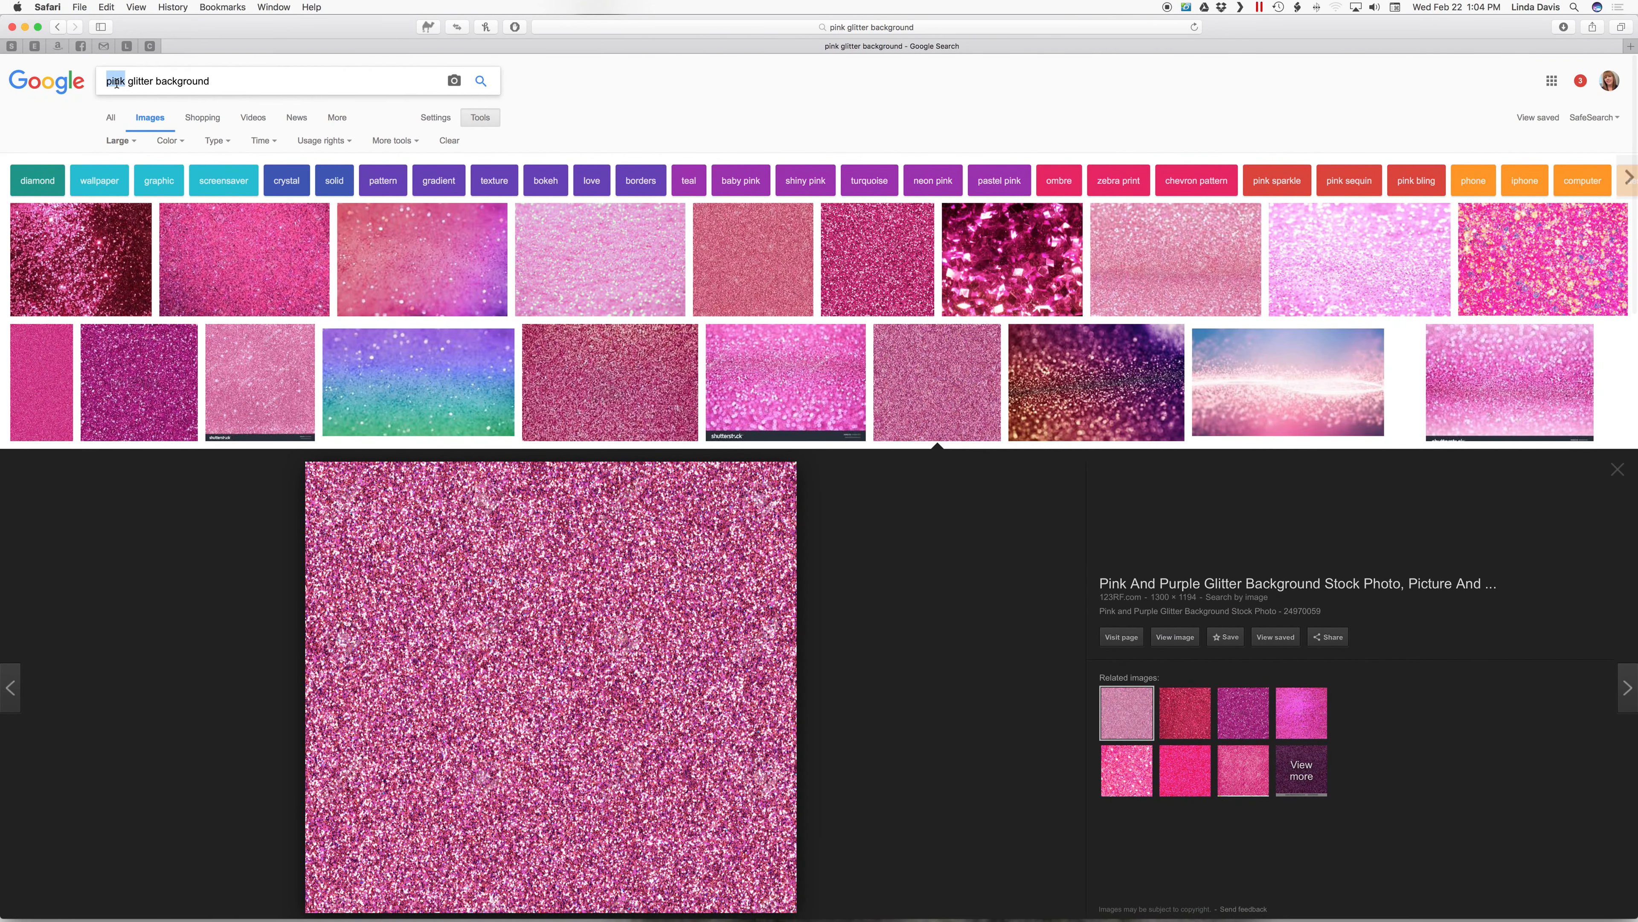
text(black)
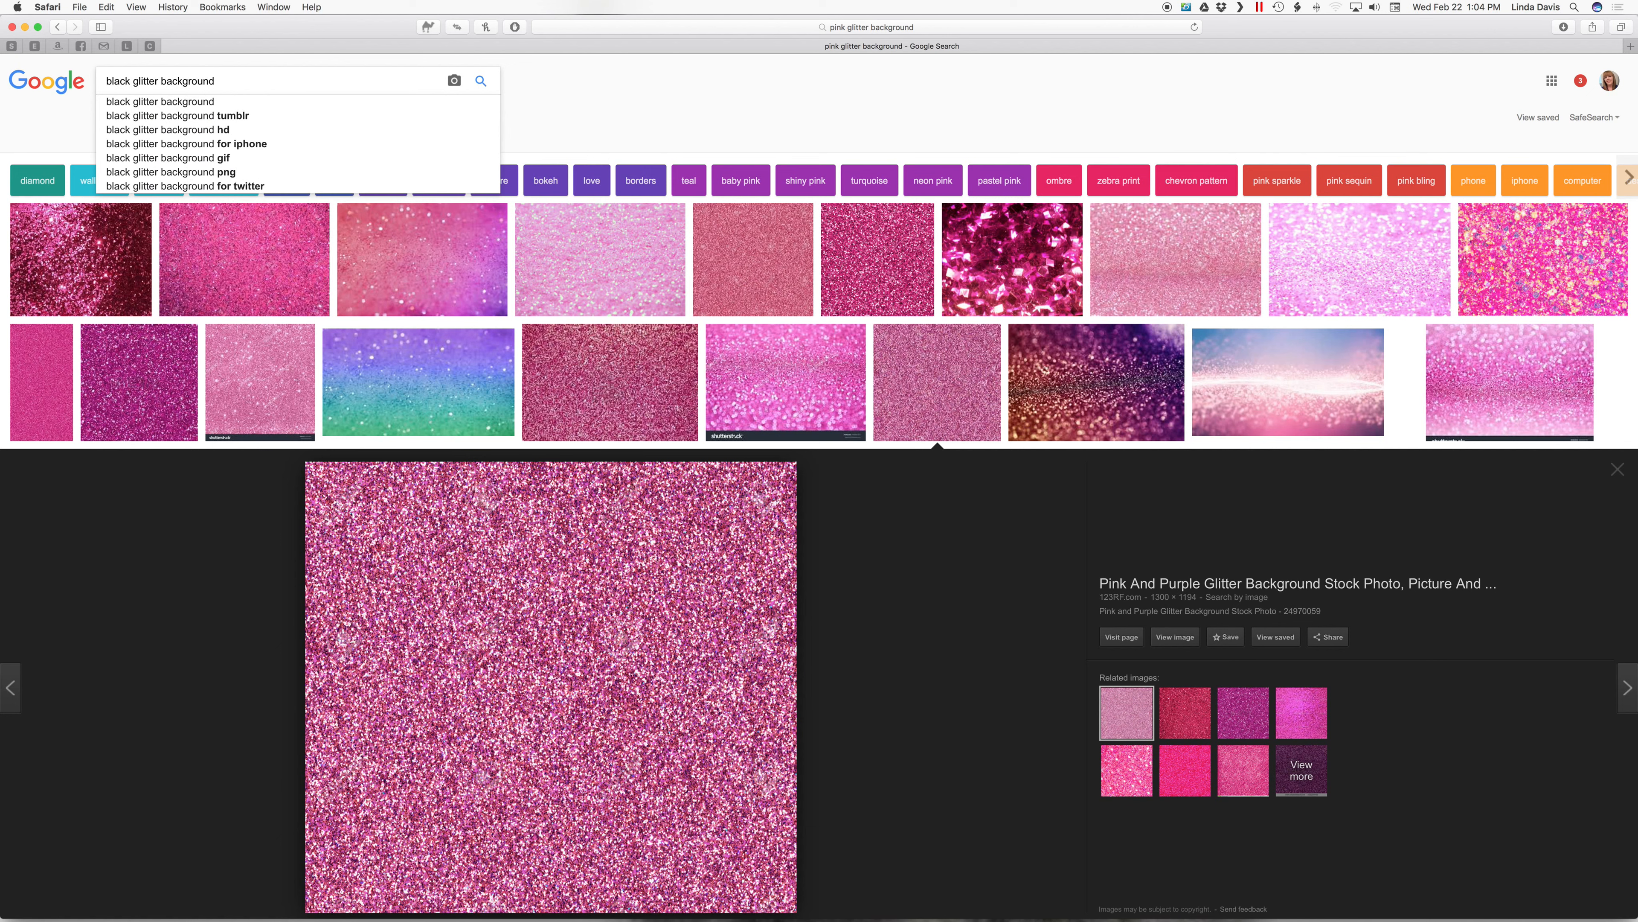
key(Return)
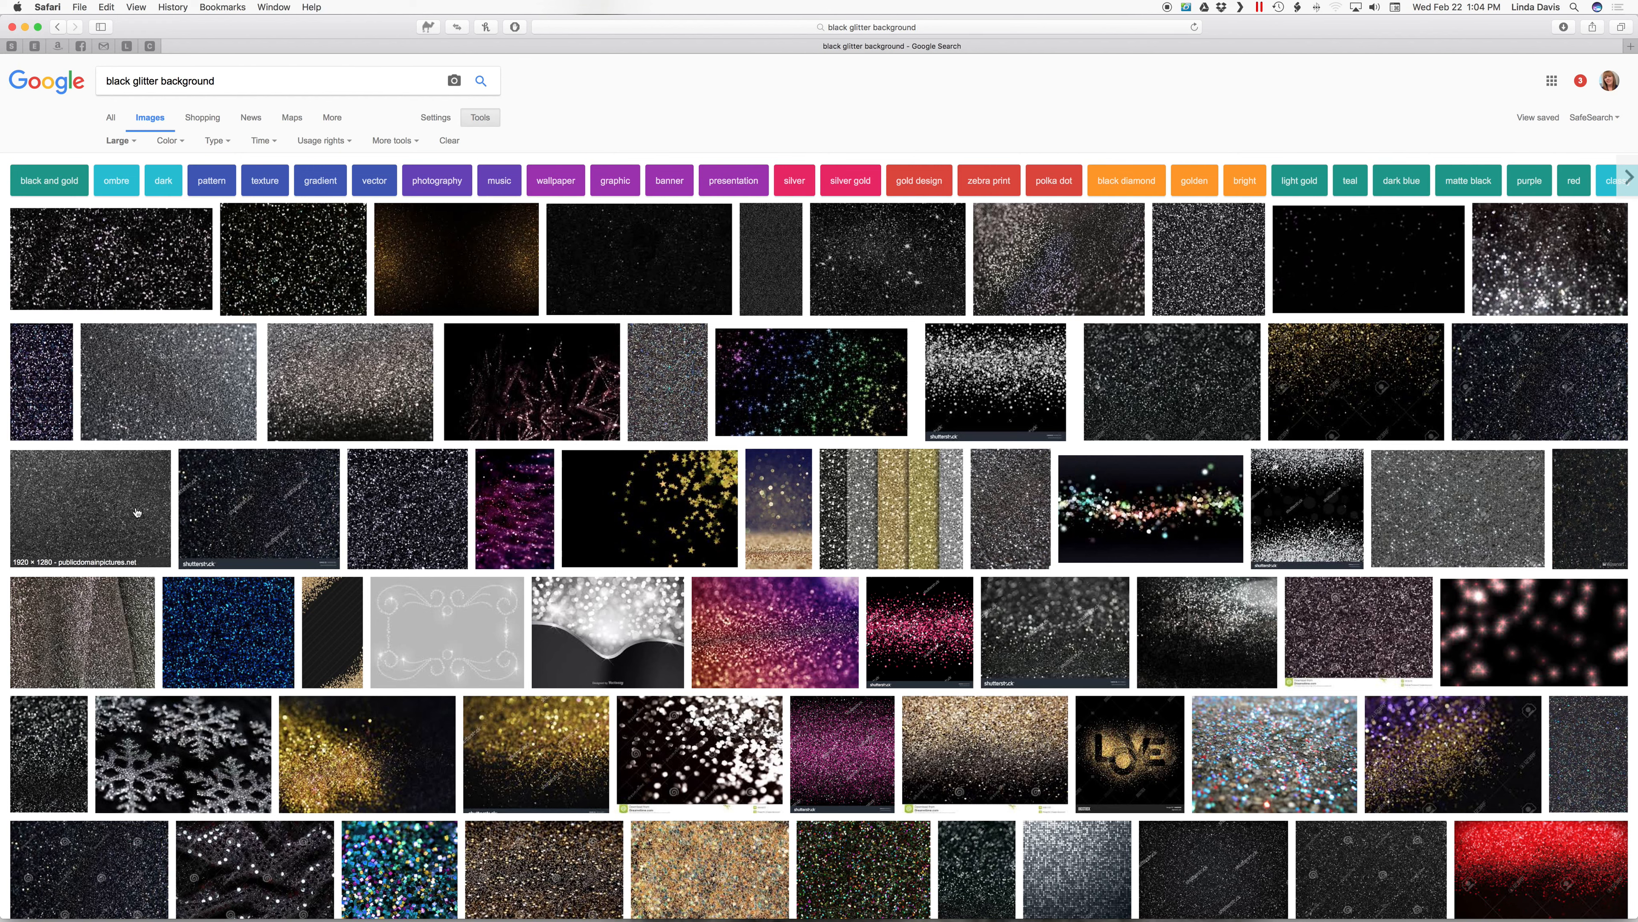
Save the full-size 1920 × 1280 black and white glitter image from Public Domain Pictures to Downloads.
click(136, 511)
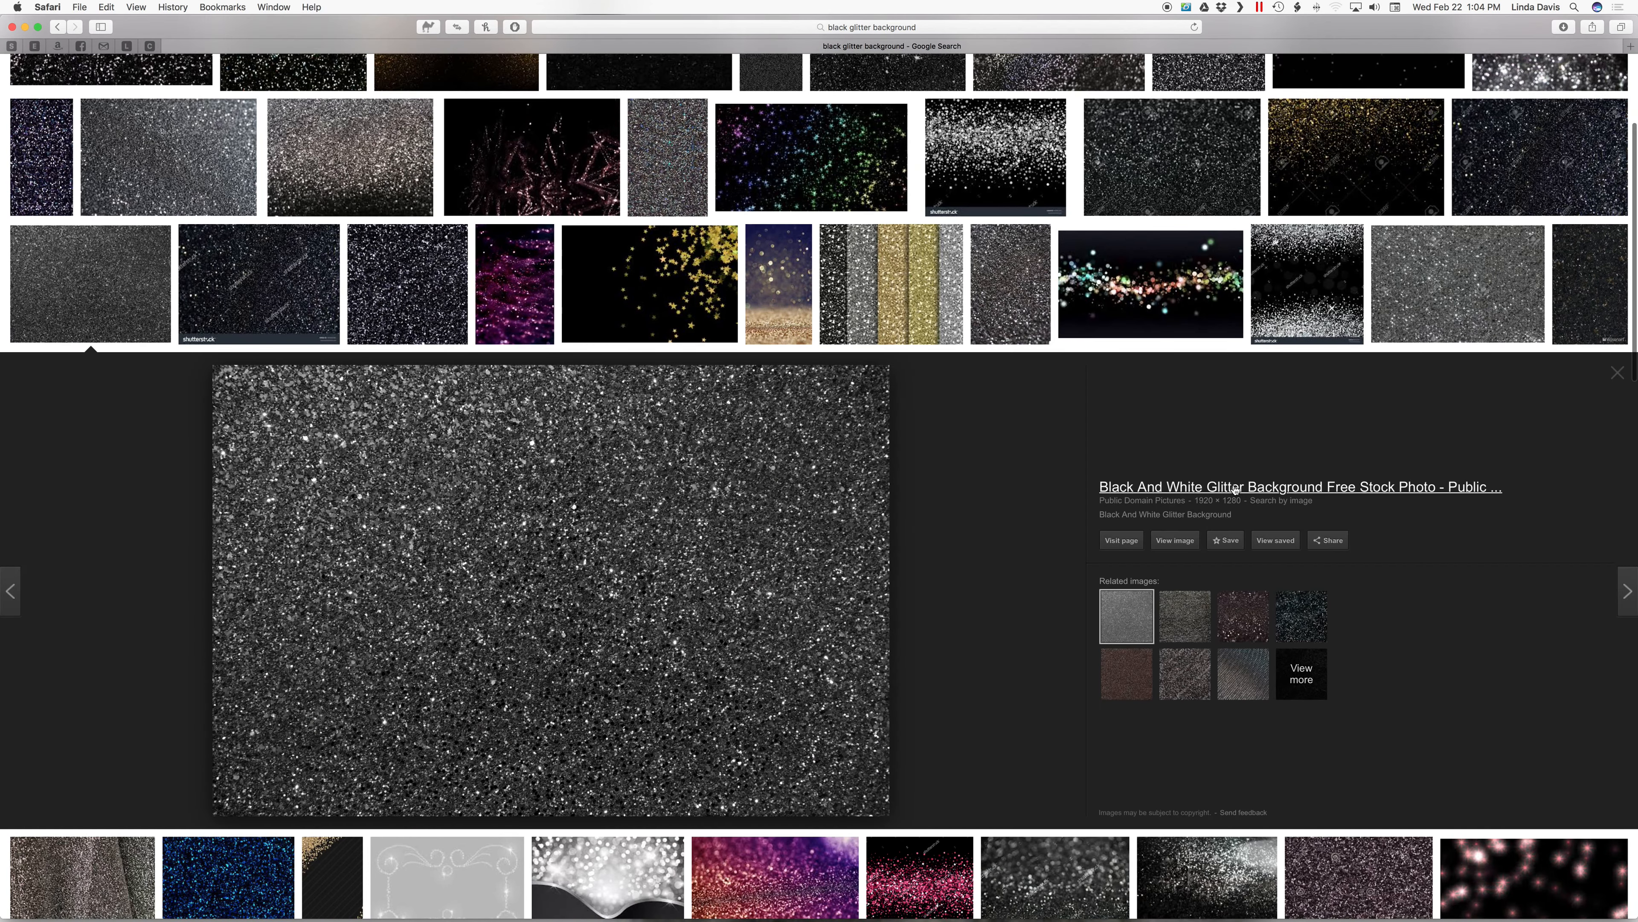
click(1169, 544)
right_click(713, 408)
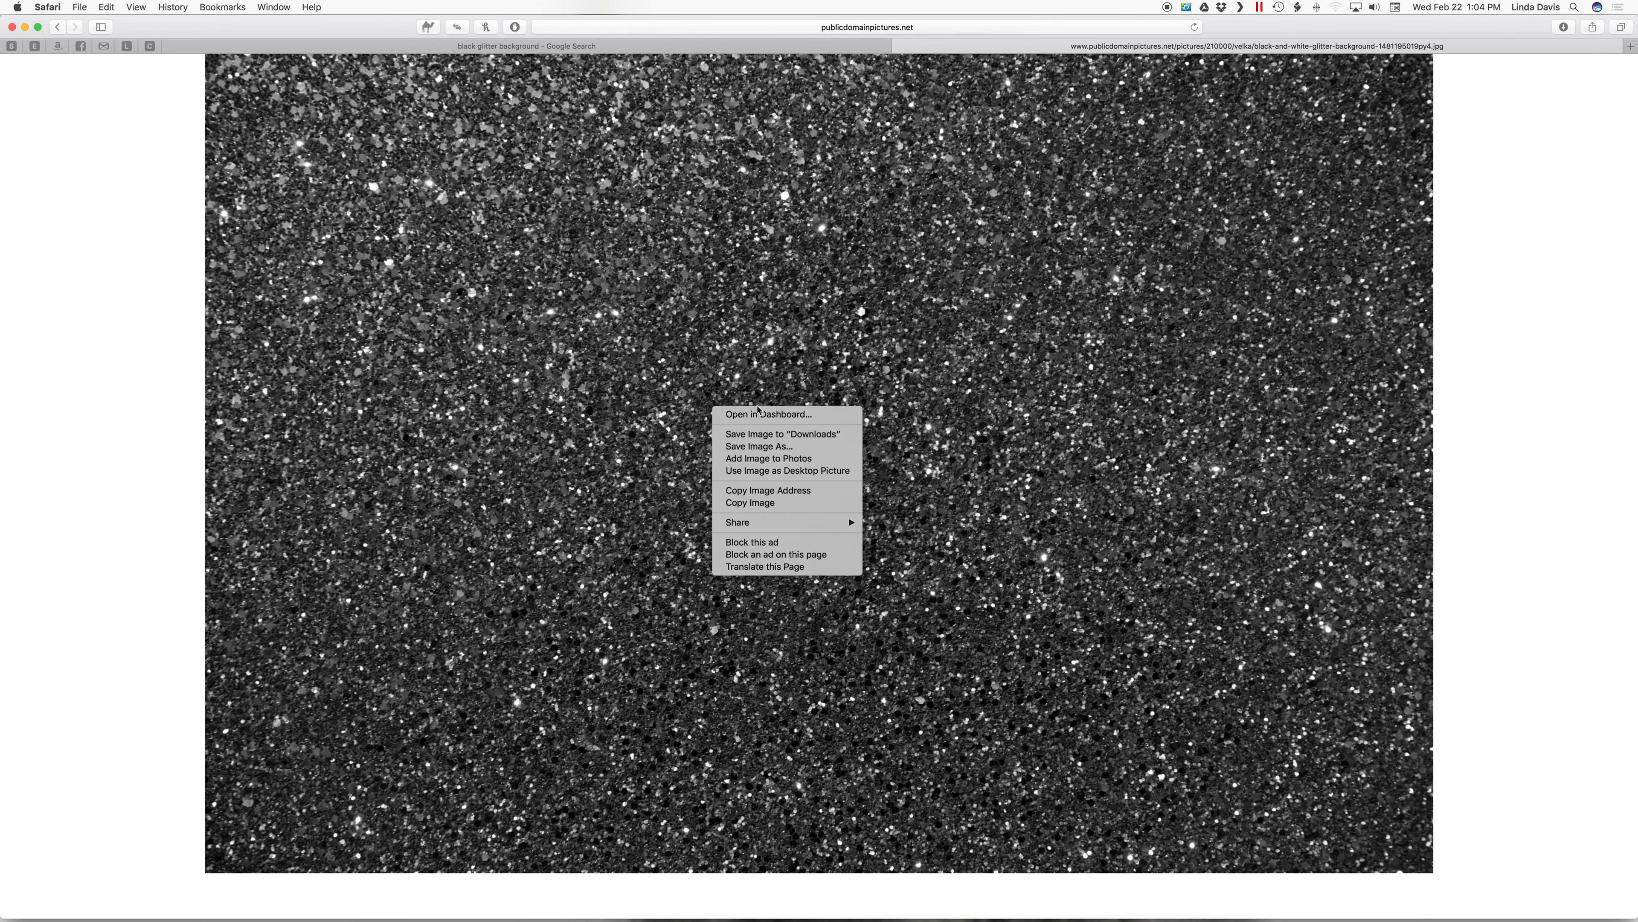
click(756, 433)
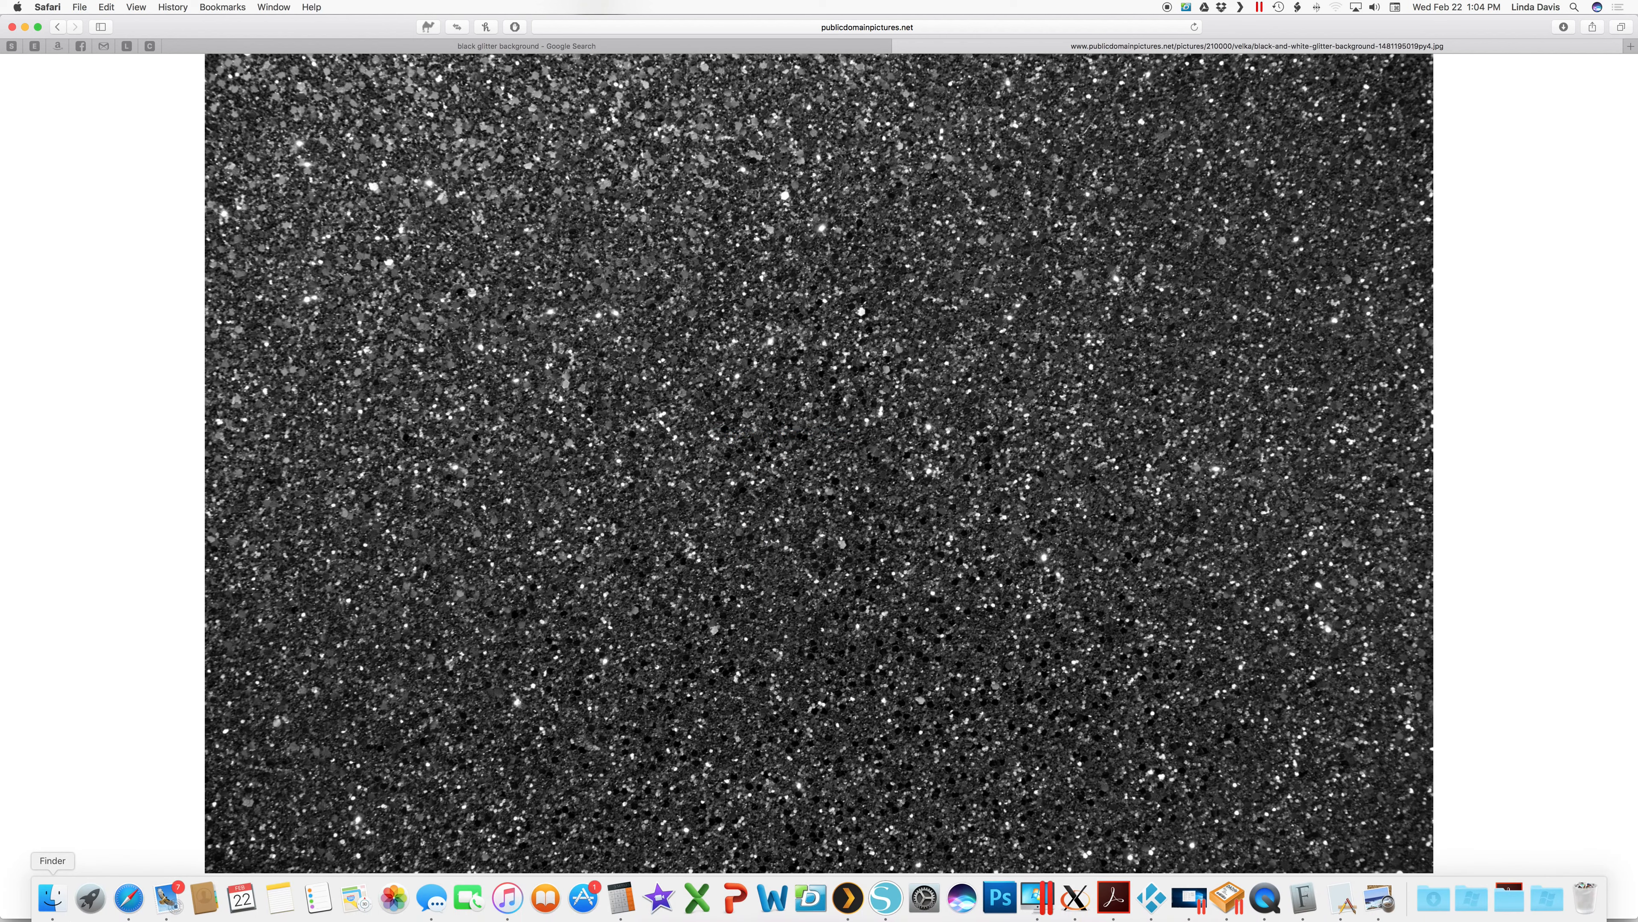
Switch to Finder and rename the pink and purple glitter image in the Downloads folder as "pink glitter".
click(54, 898)
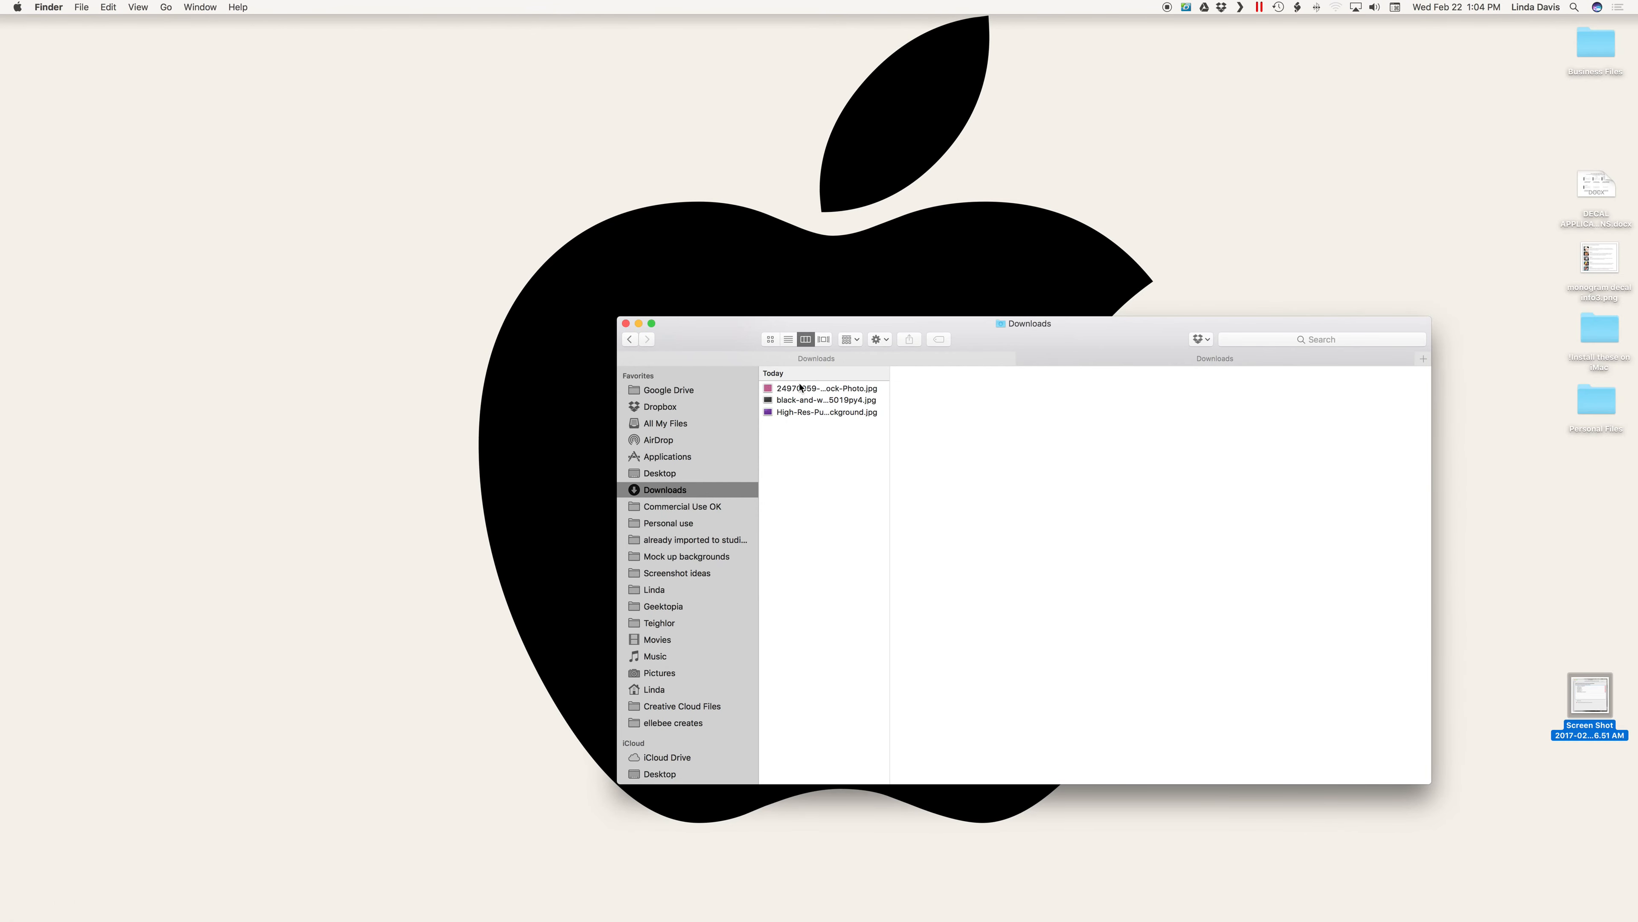
right_click(814, 391)
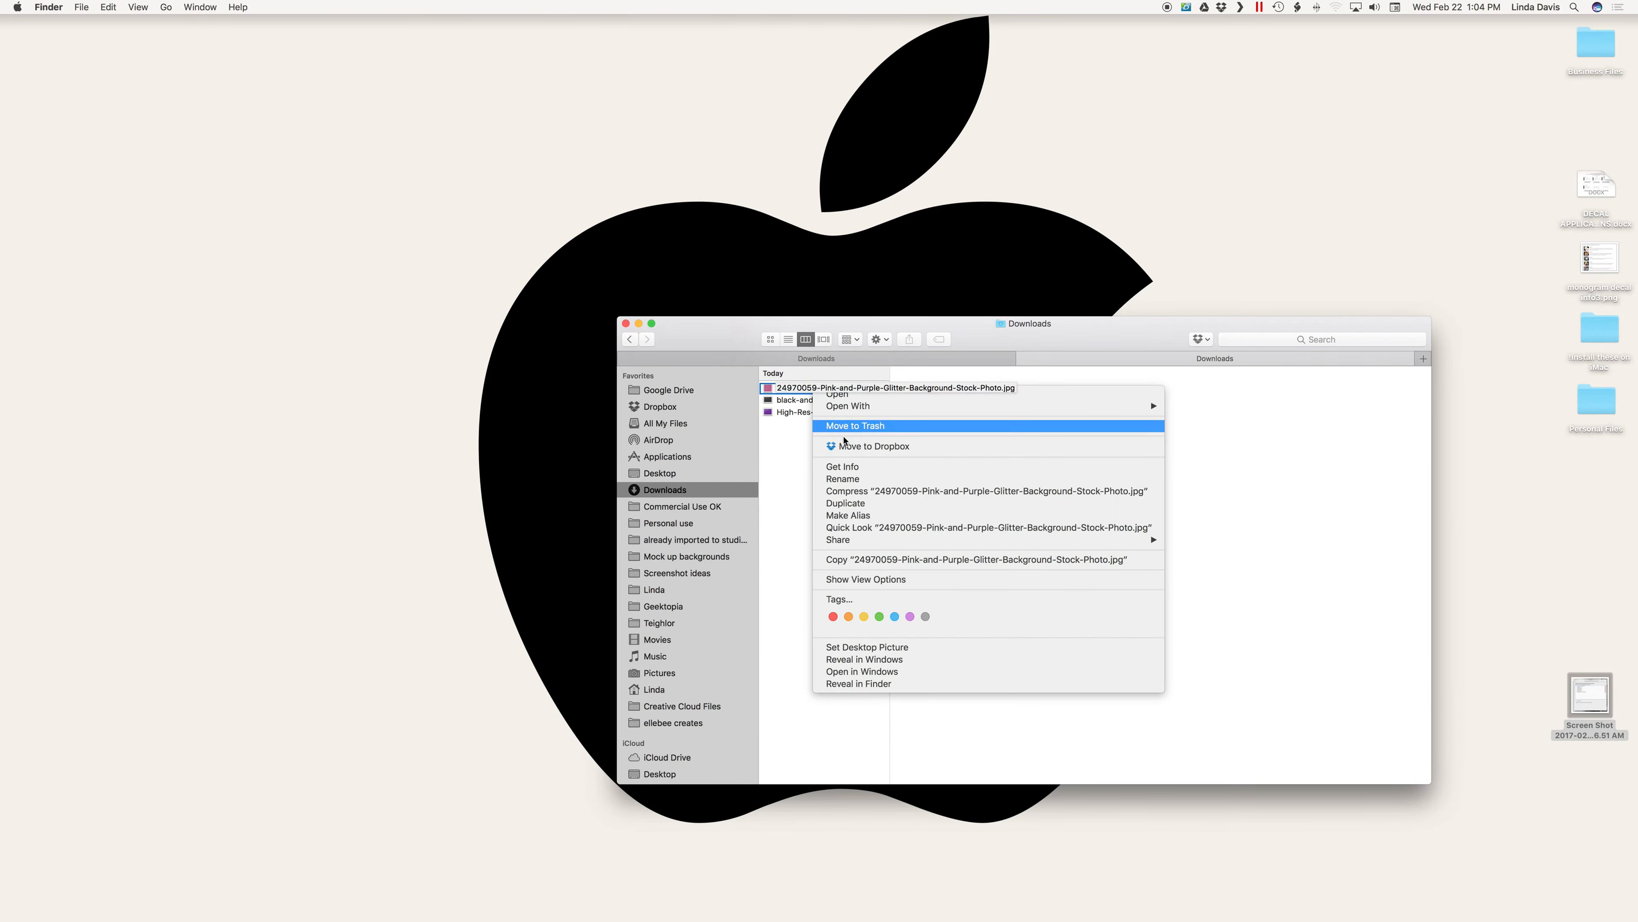
click(845, 480)
text(pink glitte)
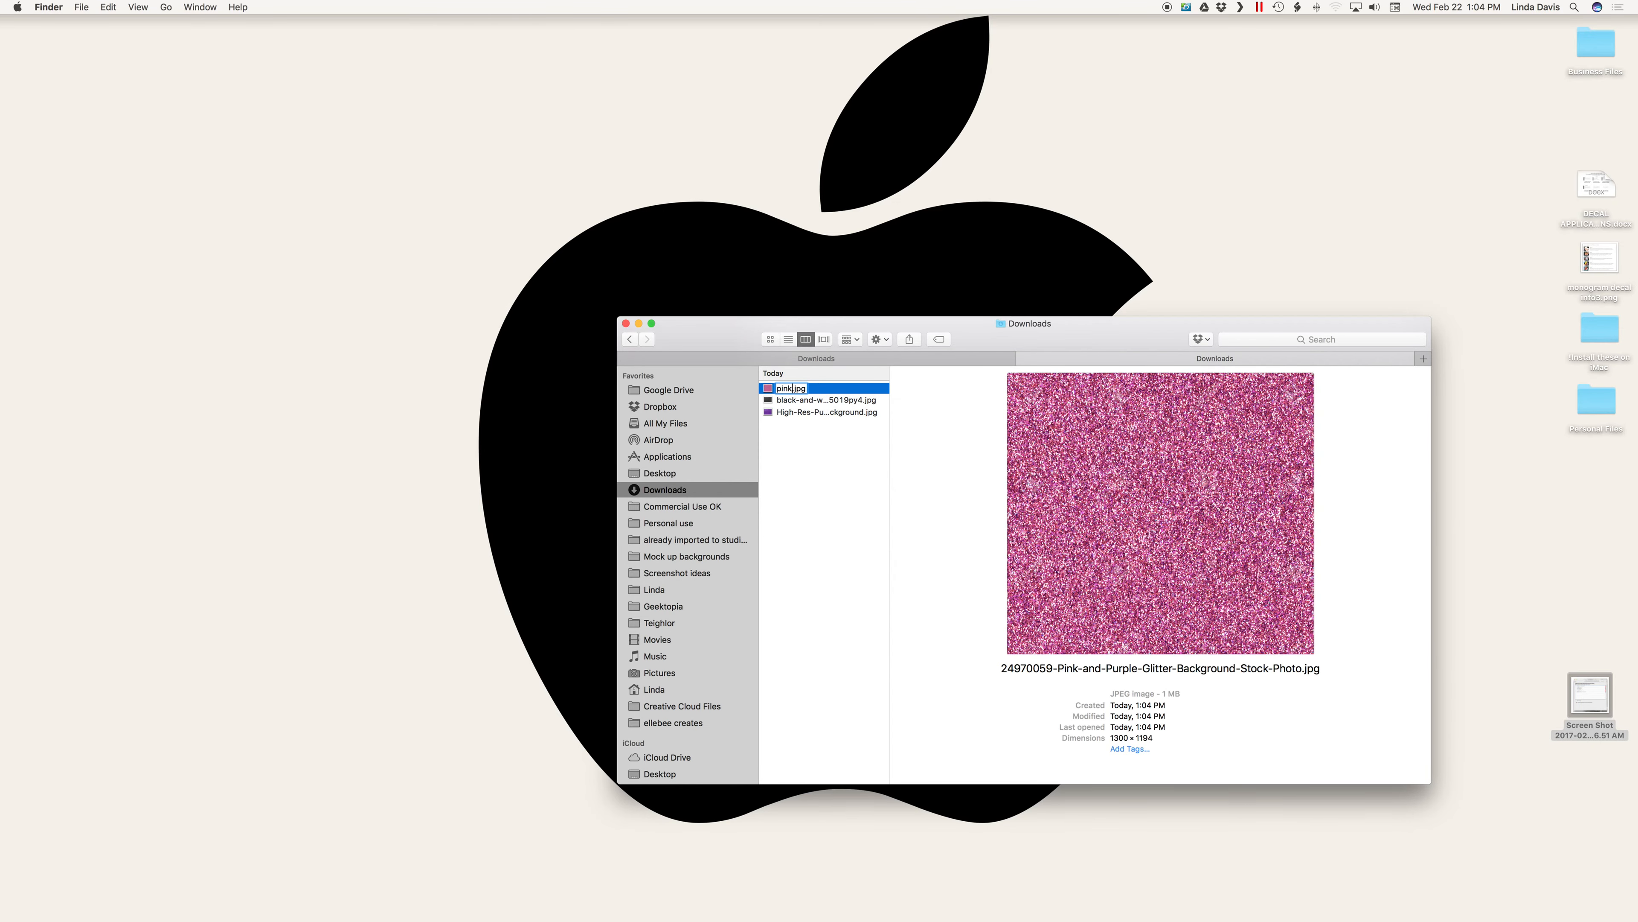
text(r)
key(Return)
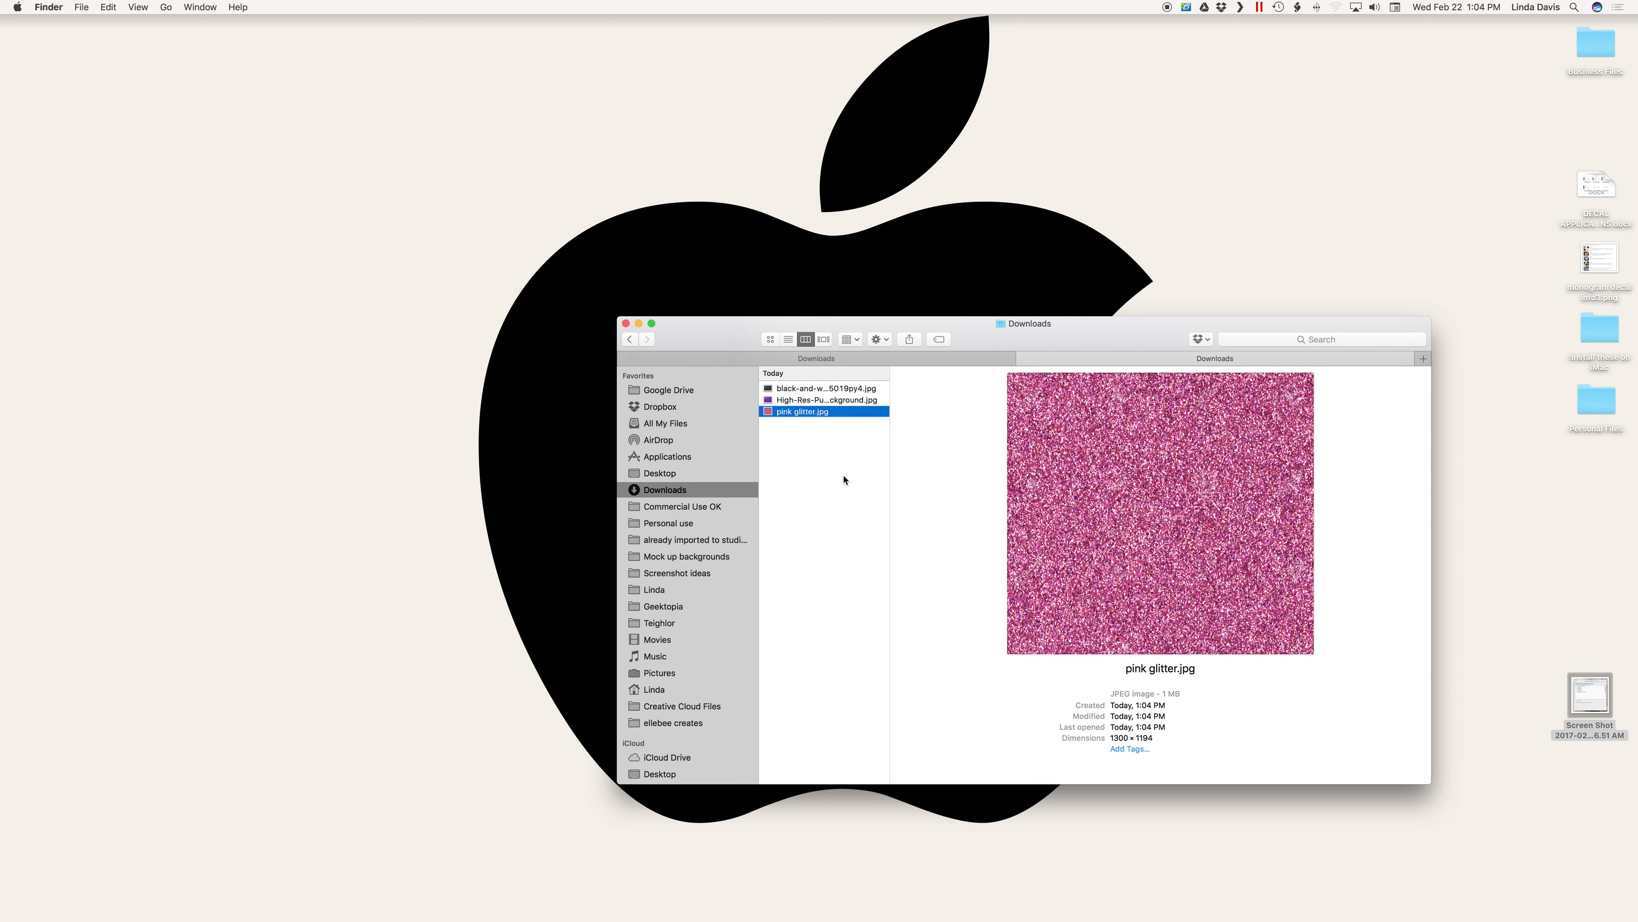
Rename the black and white glitter image in the Downloads folder as "black glitter".
right_click(803, 389)
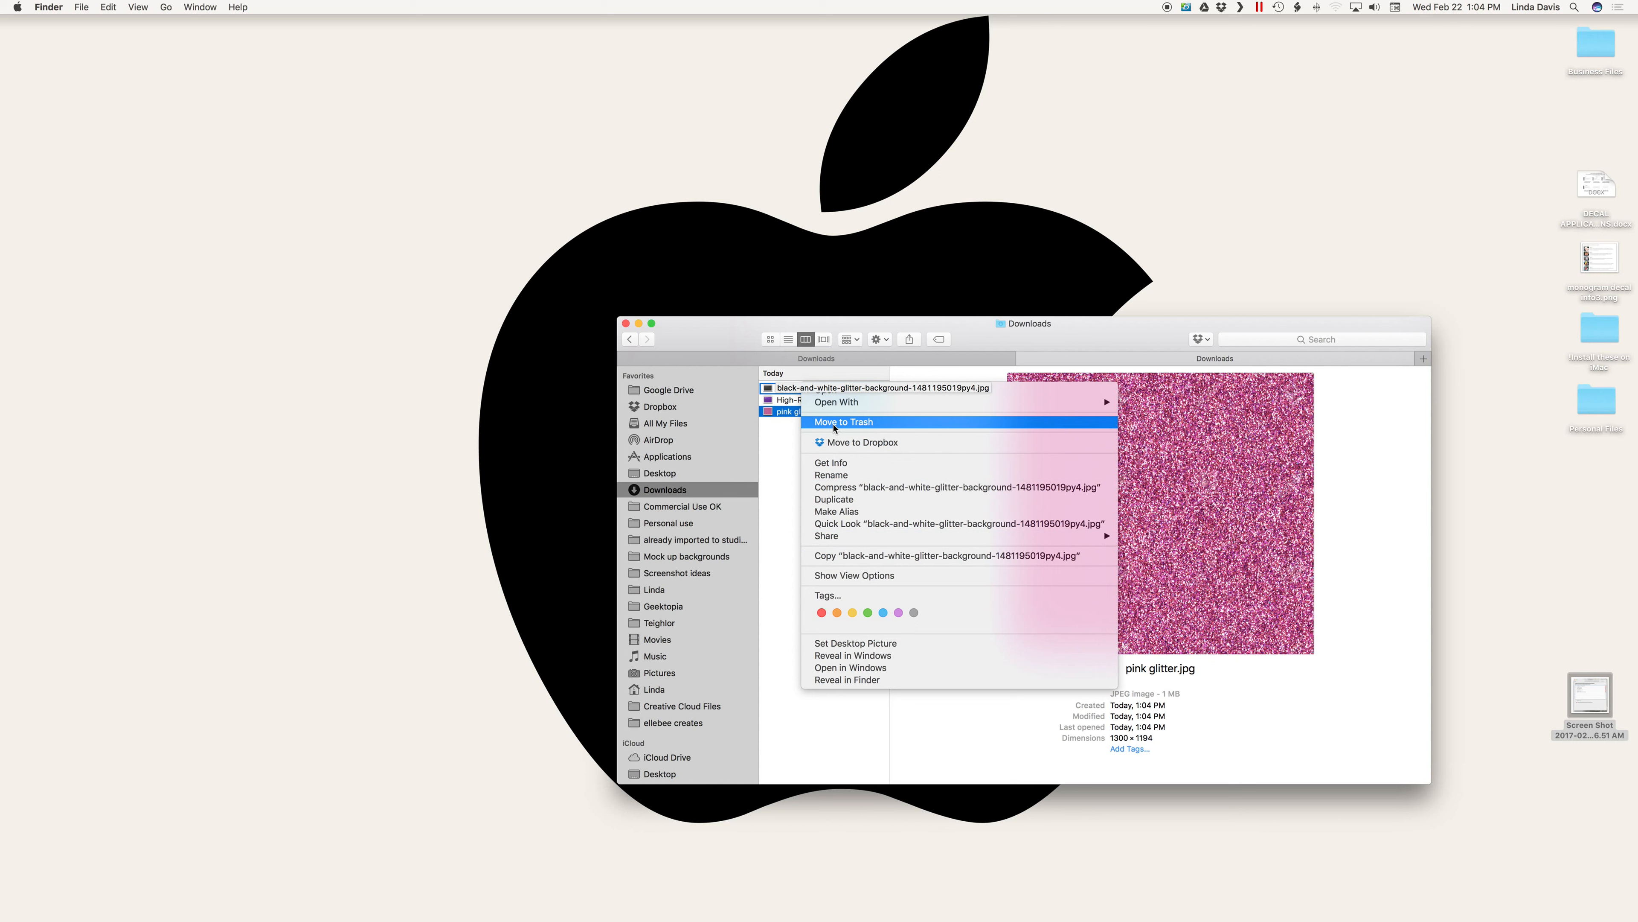
click(829, 477)
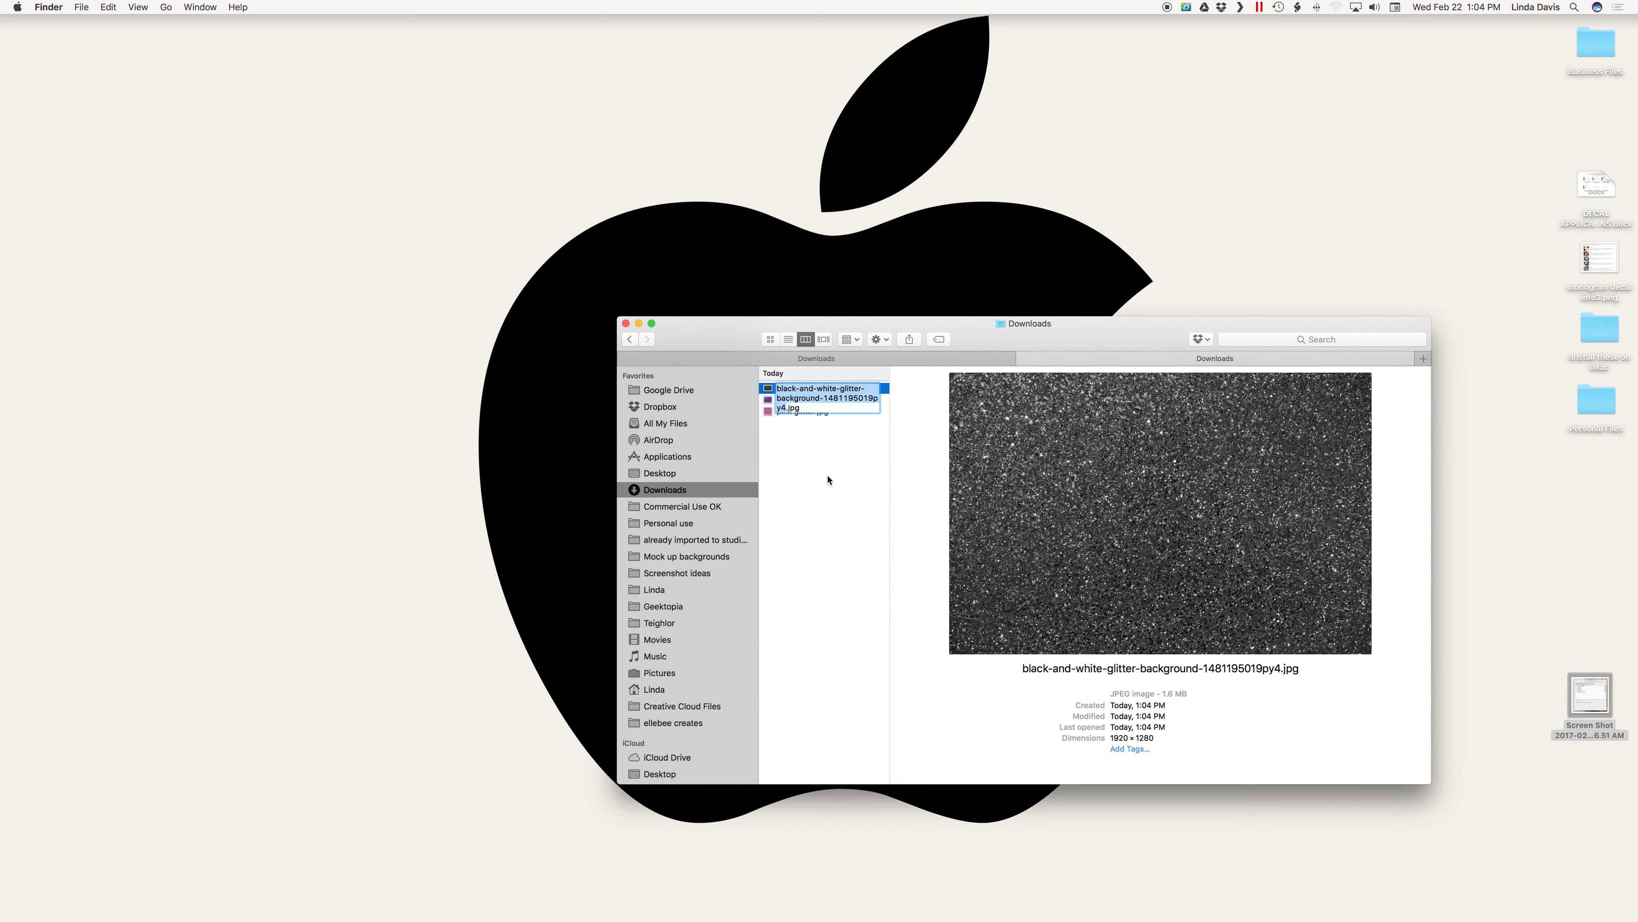
text(black glitter)
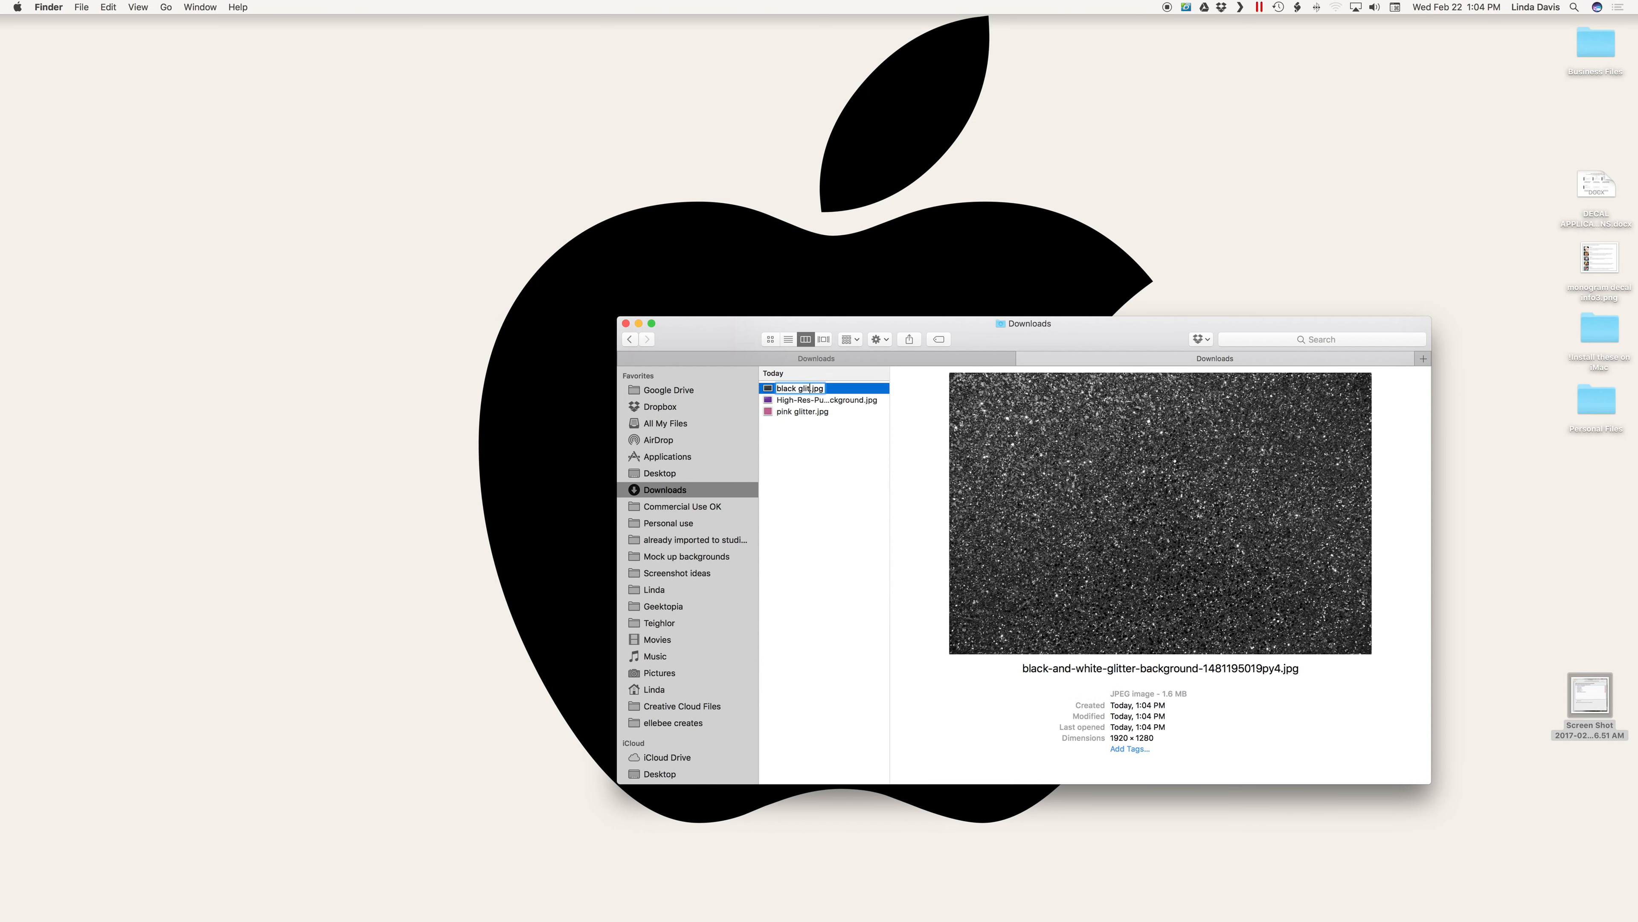
key(Return)
Rename the high-res purple glitter image in Downloads as "purple glitter" and switch back to Safari.
right_click(821, 400)
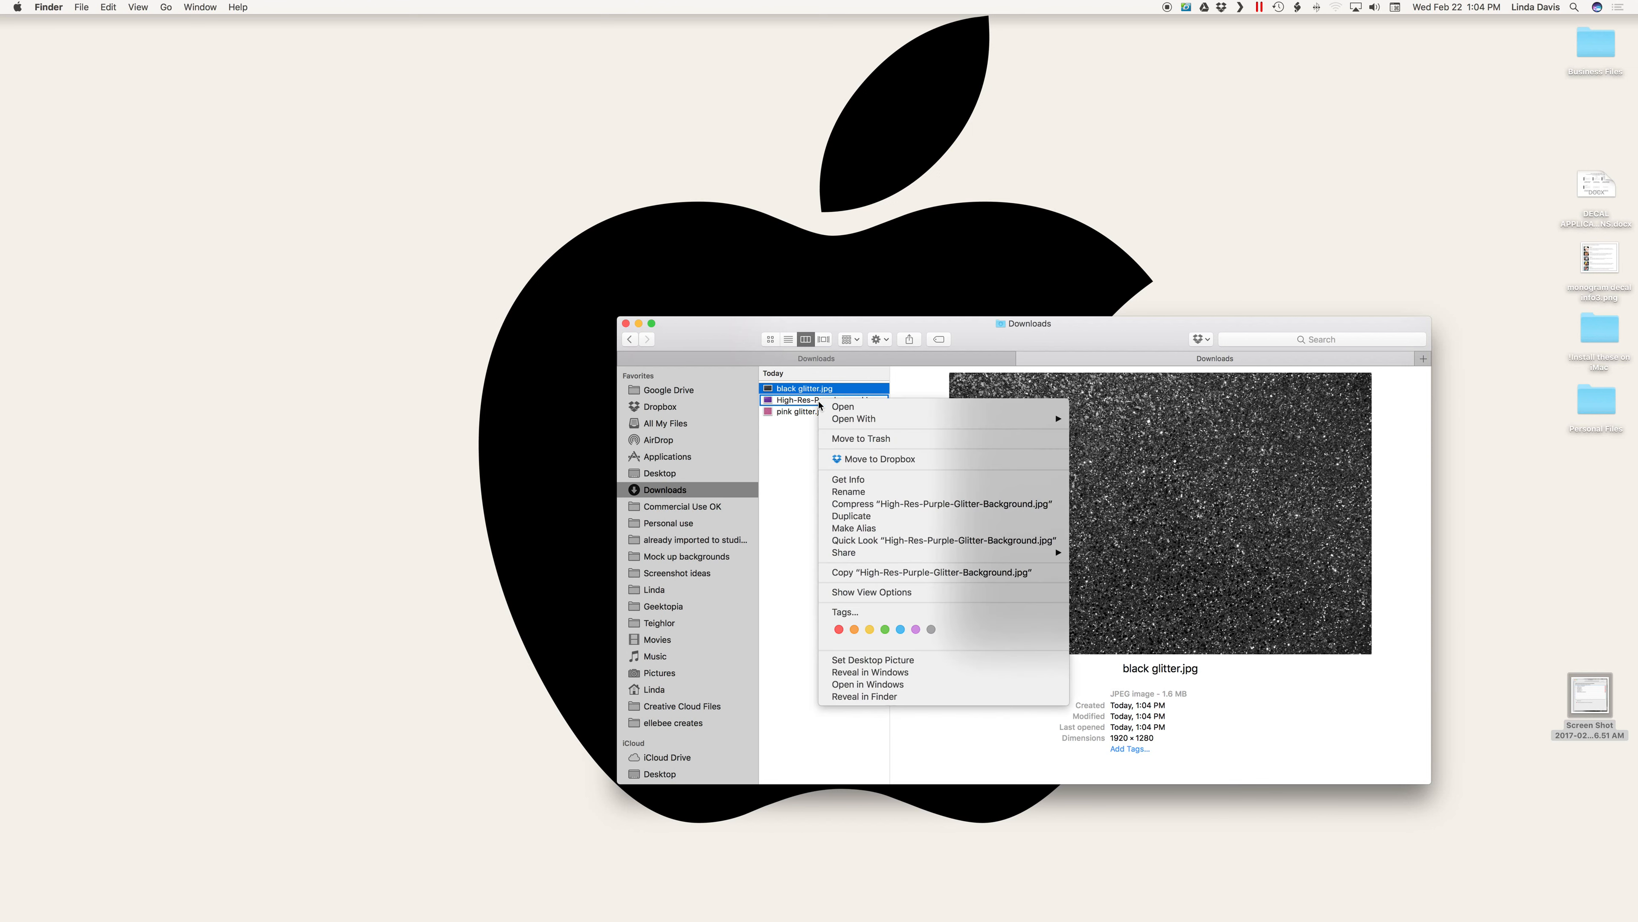
click(840, 492)
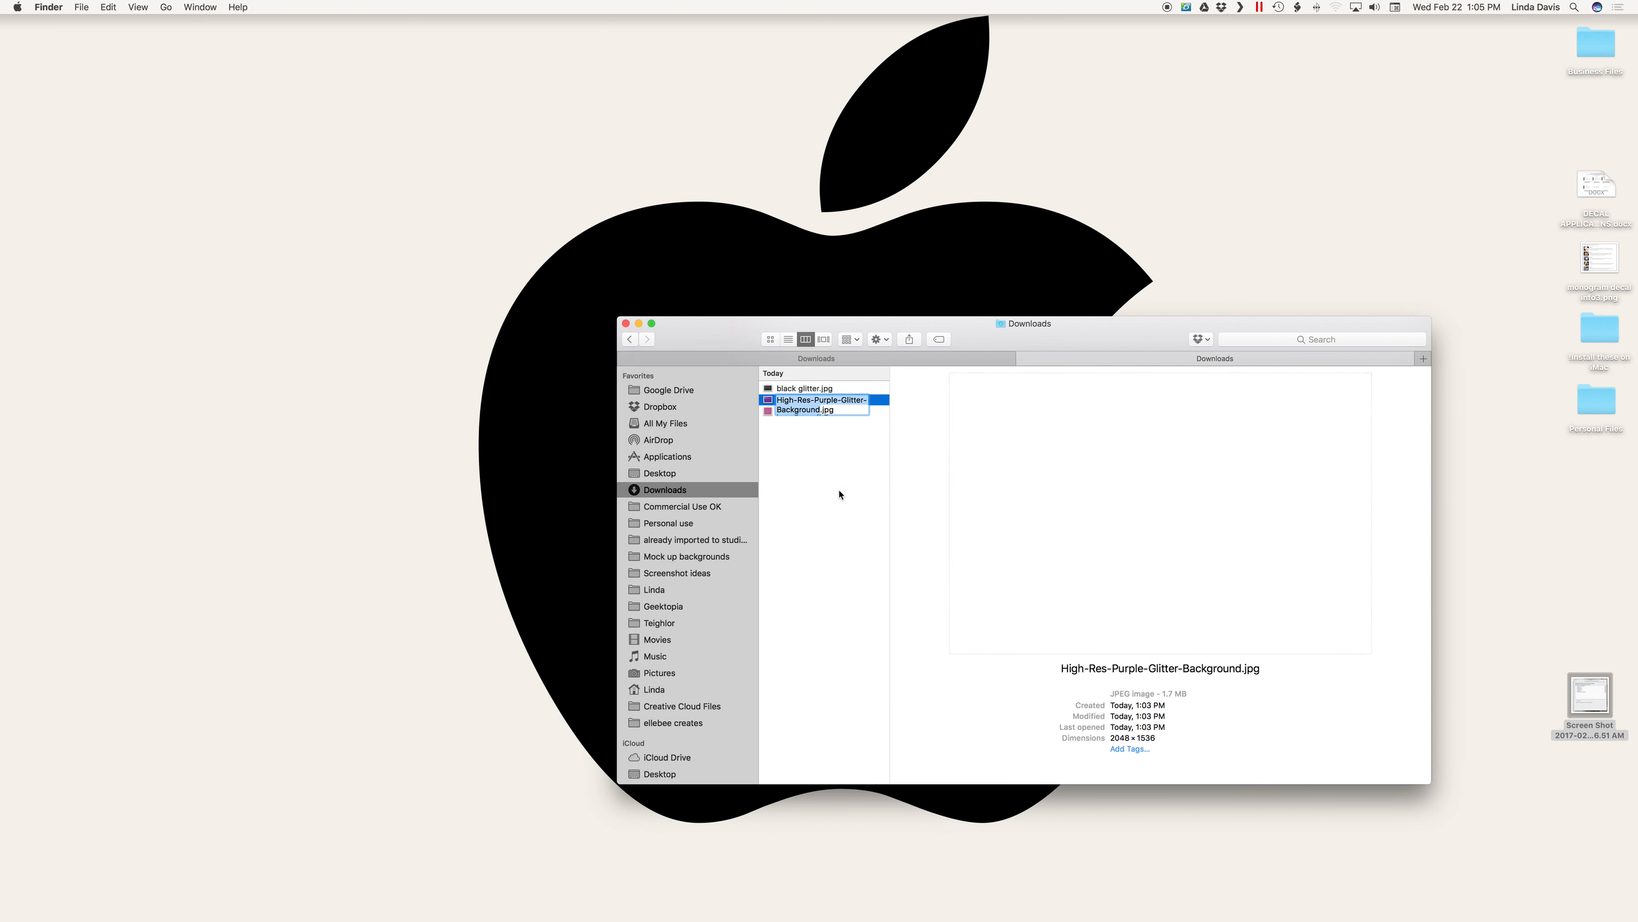
text(purple )
text(glitter)
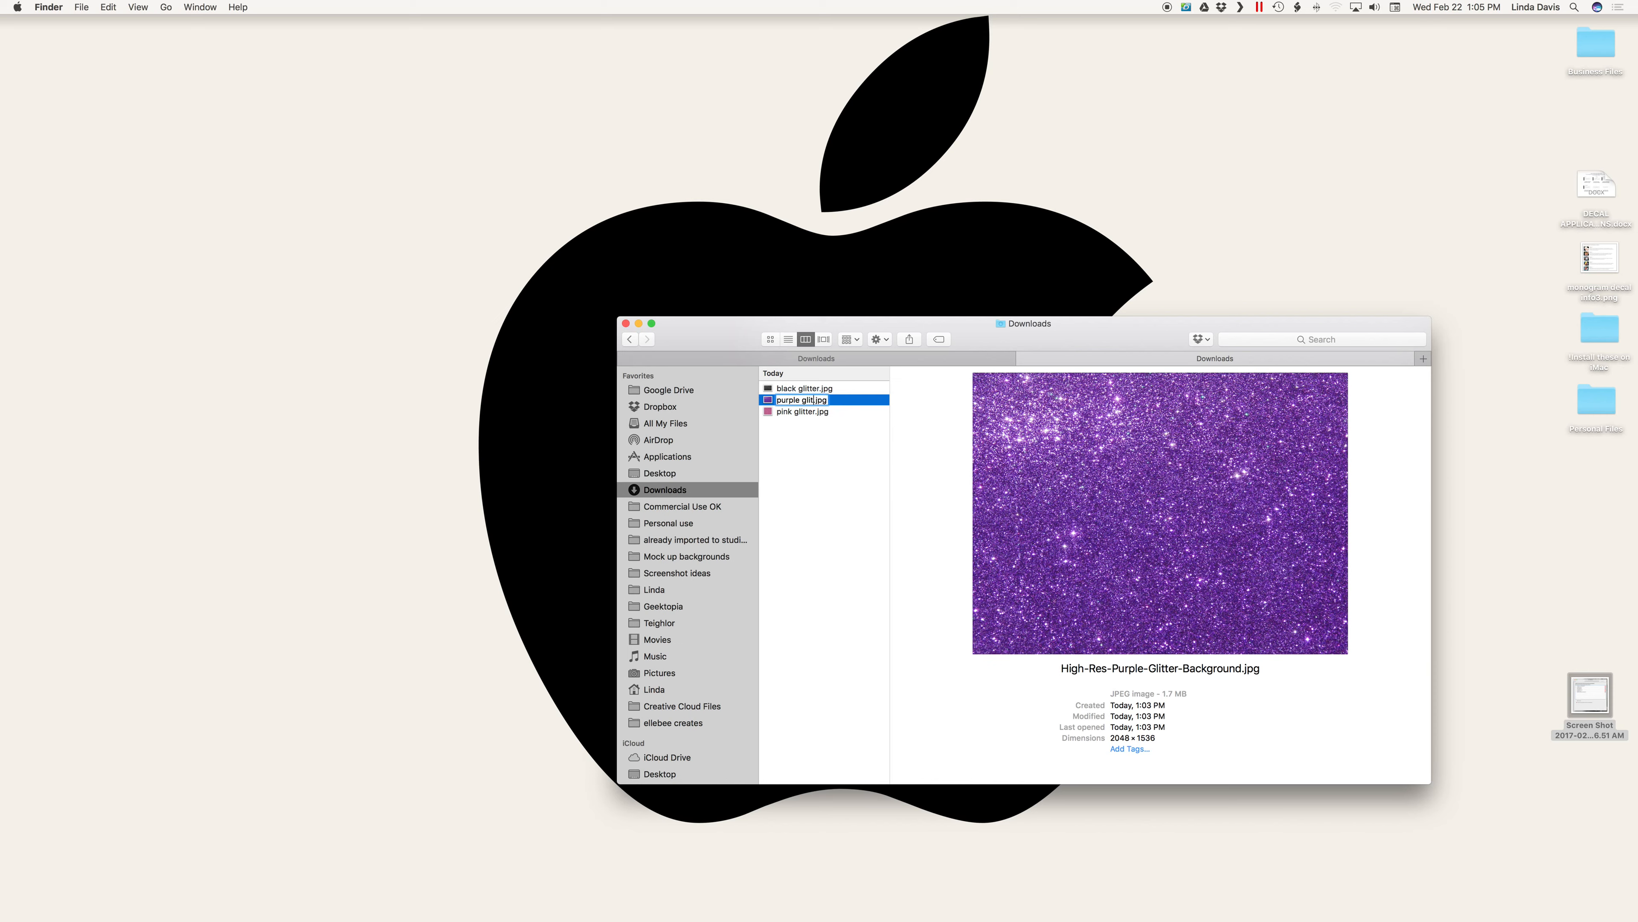
key(Return)
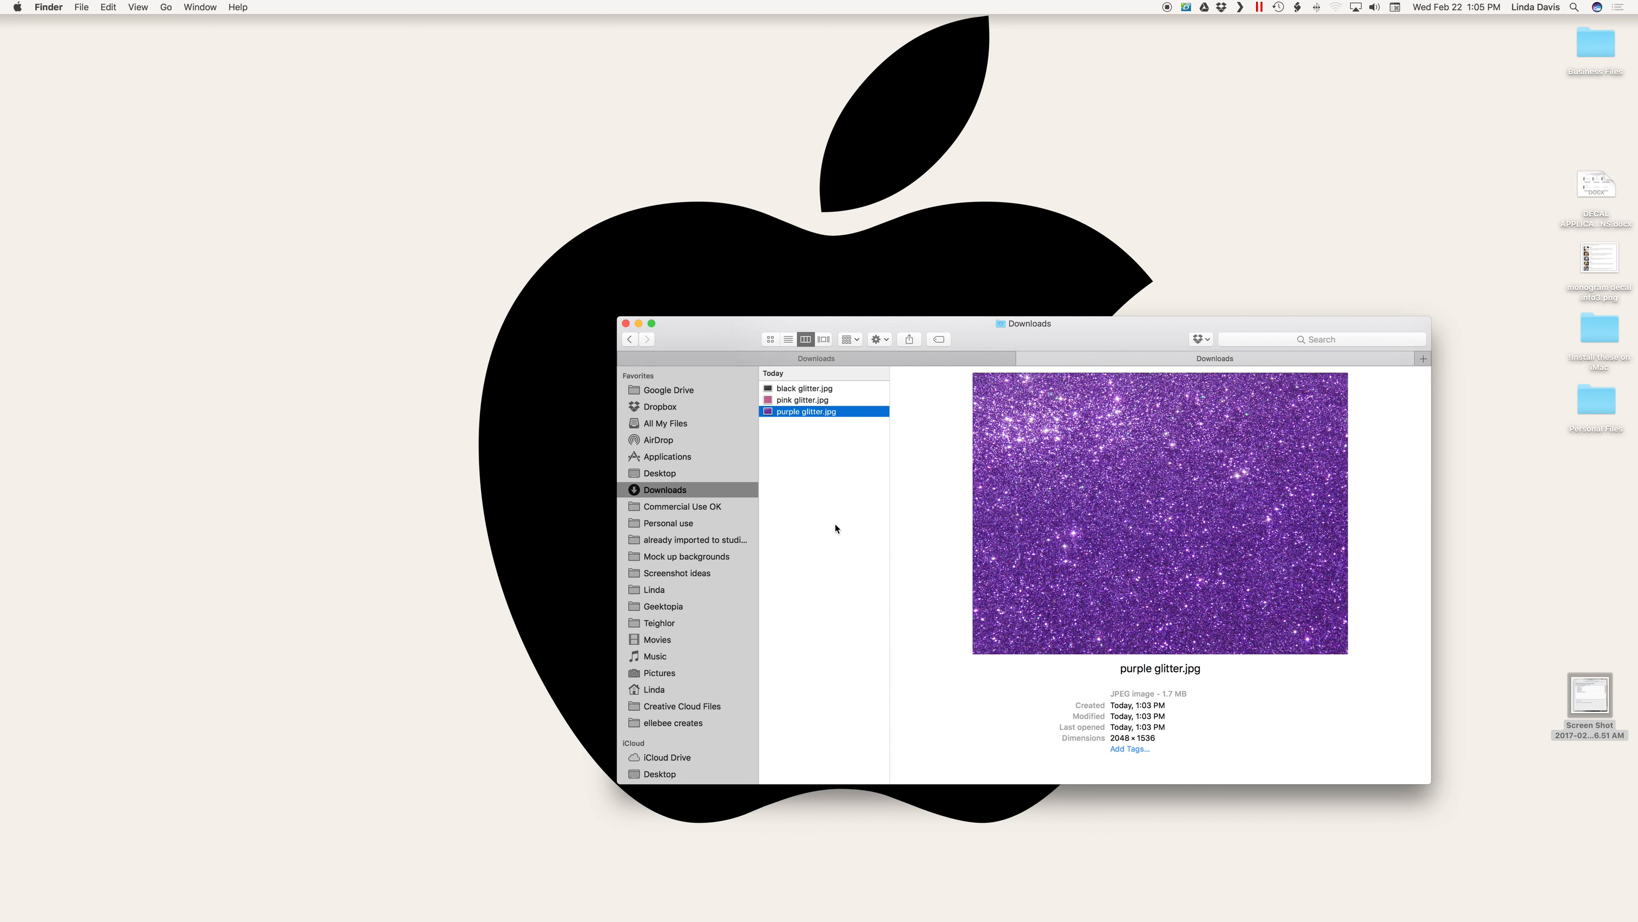
key(ctrl+Right)
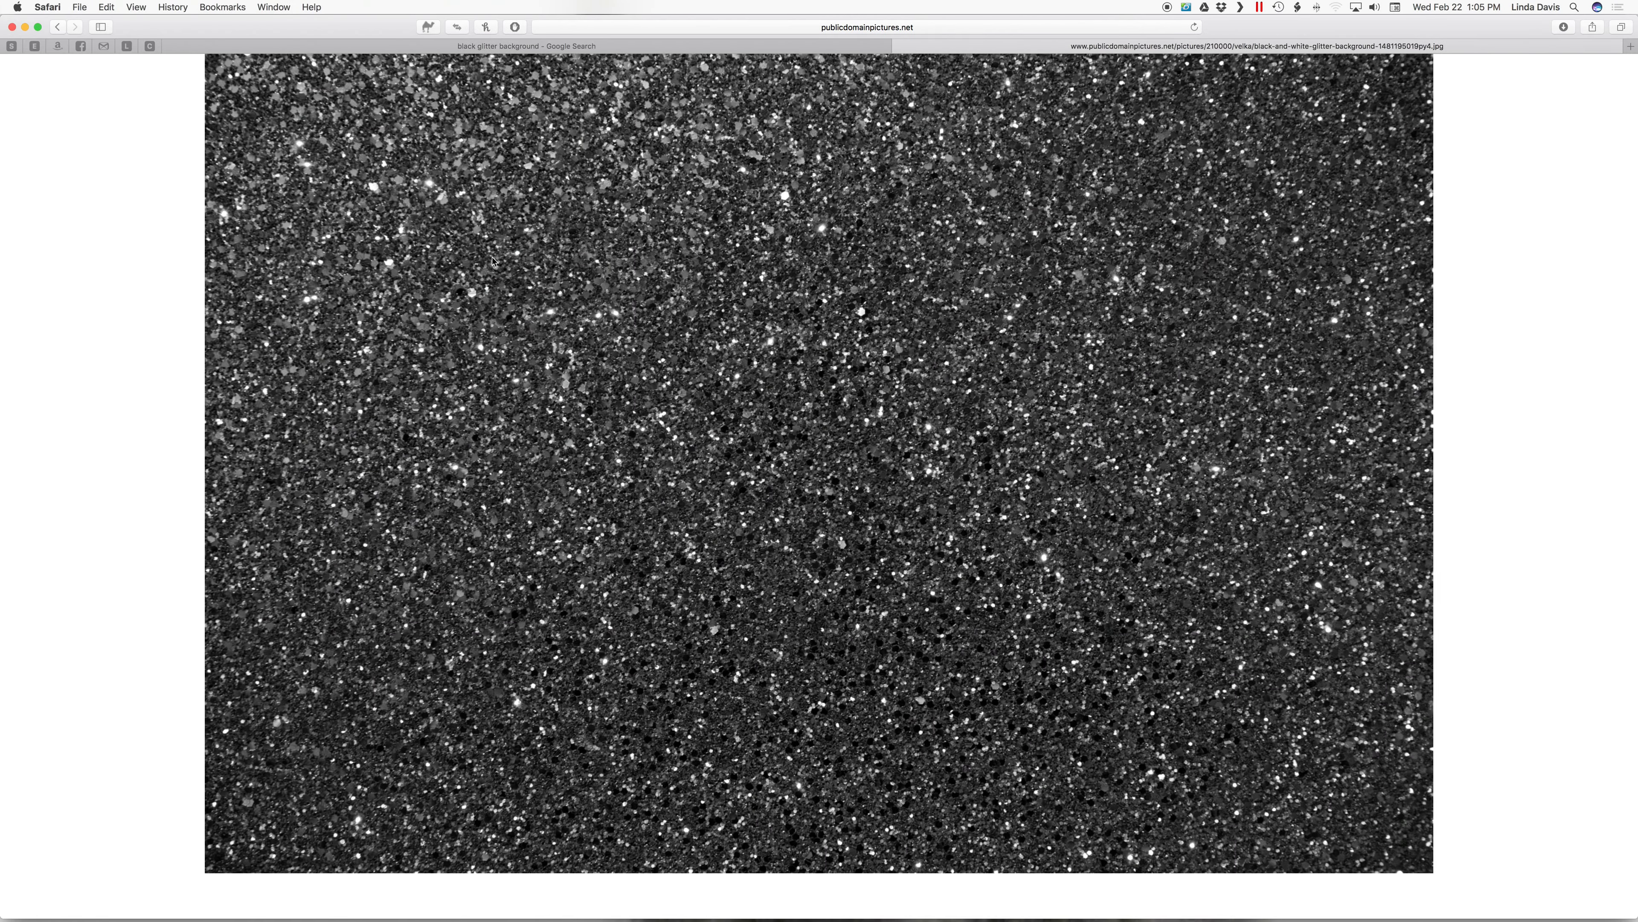
Close the black glitter image page and search Google Images for "white toddler t-shirt".
click(900, 45)
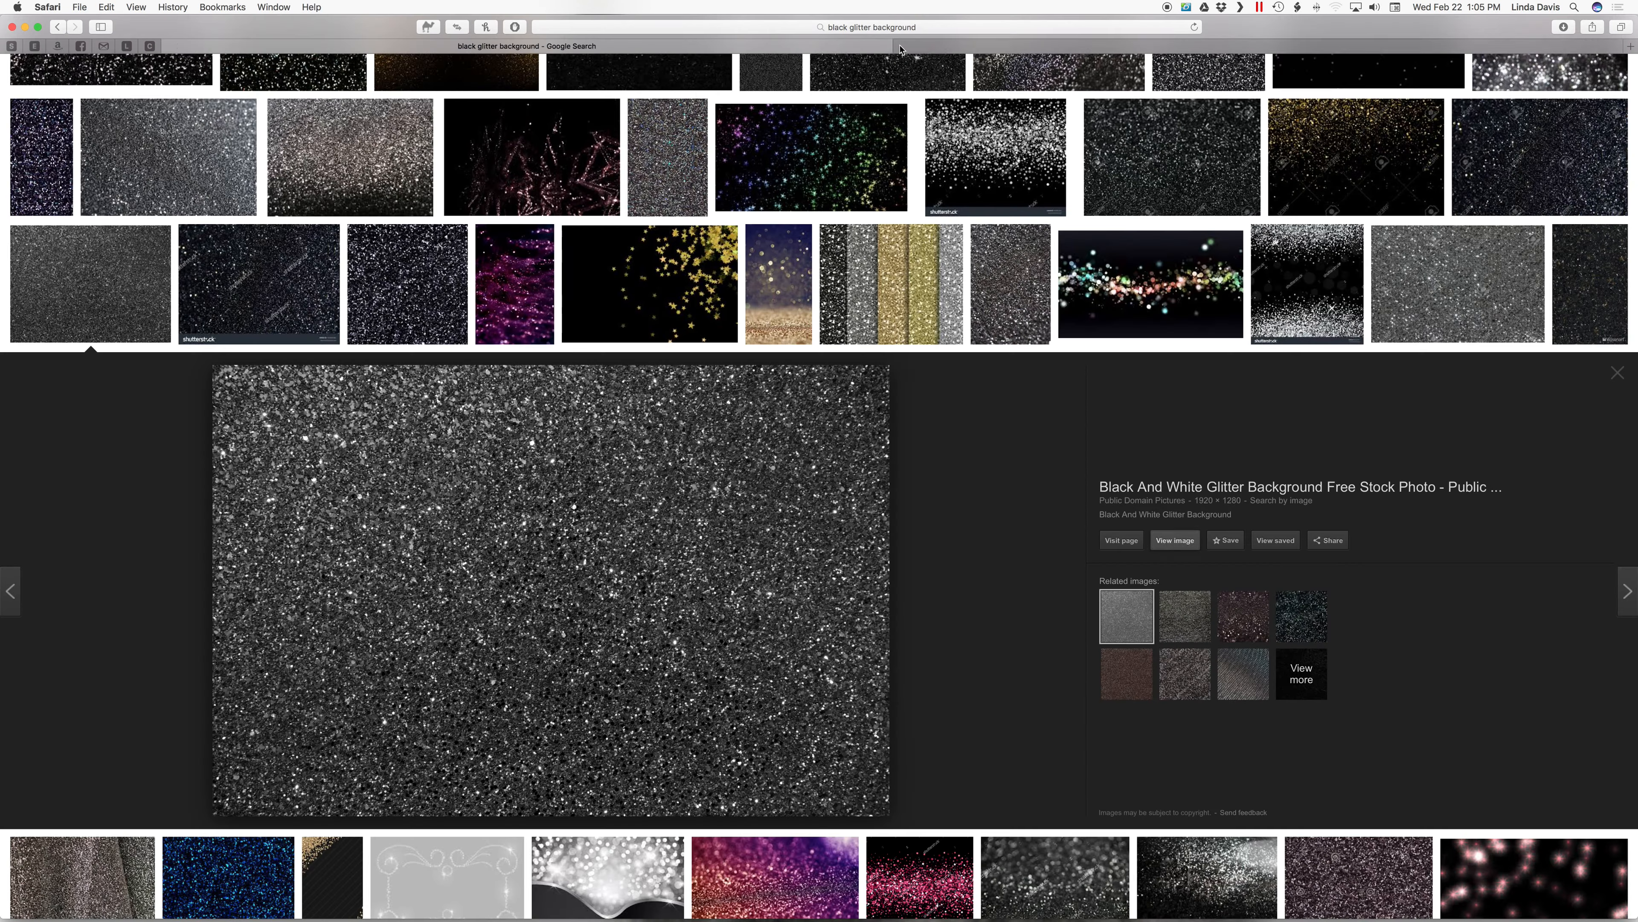
scroll(148, 72, up, 4)
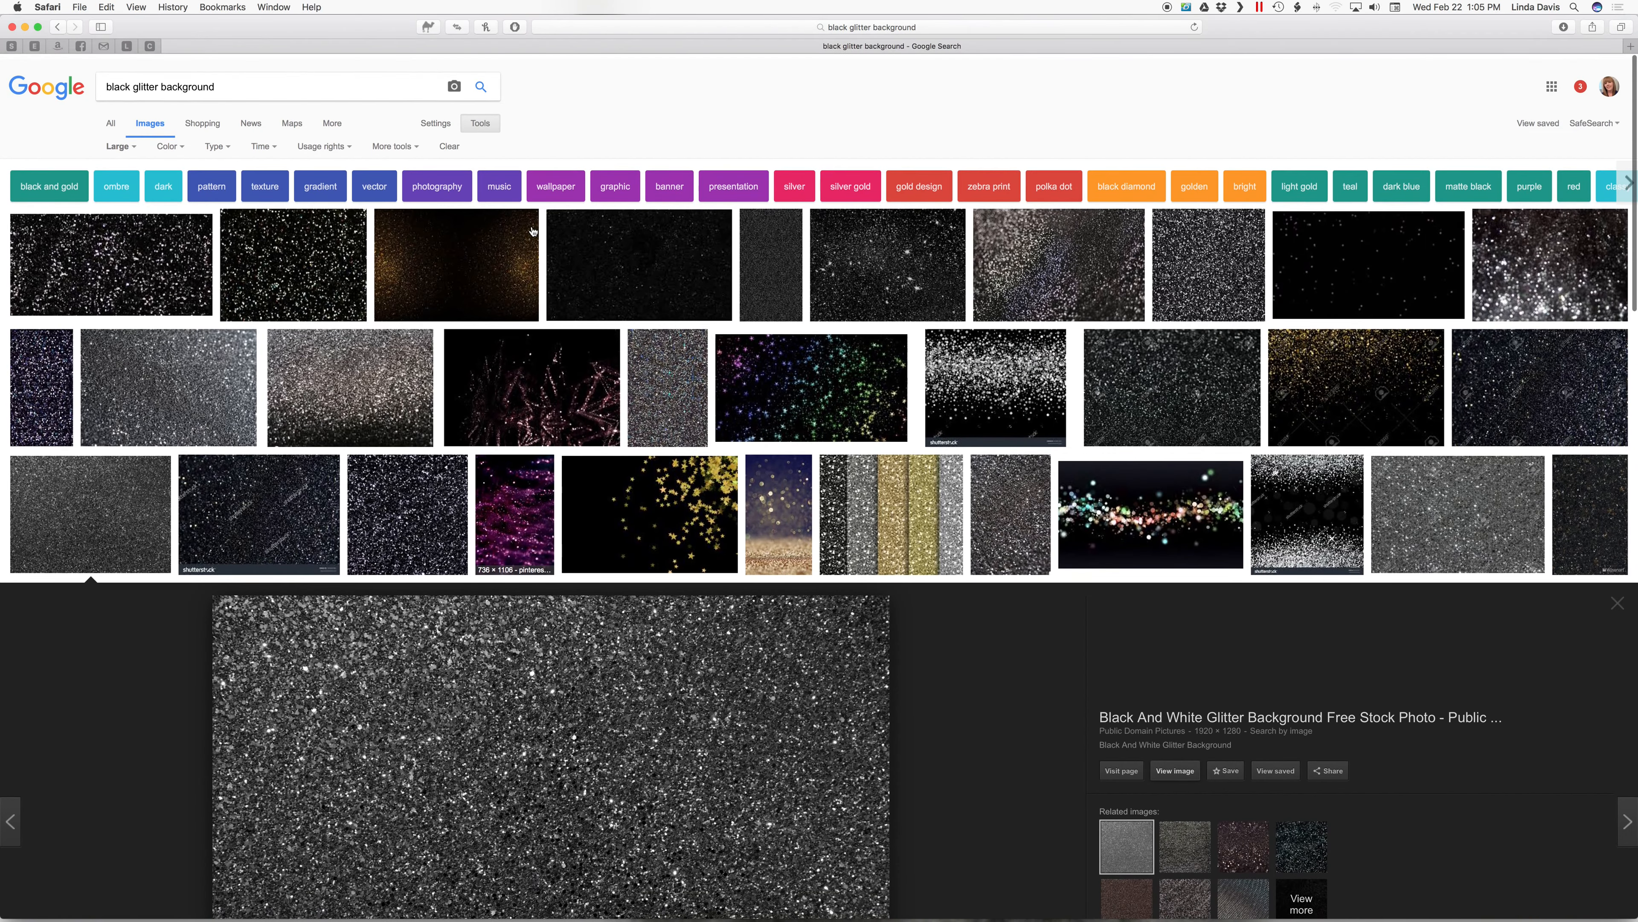
double_click(235, 80)
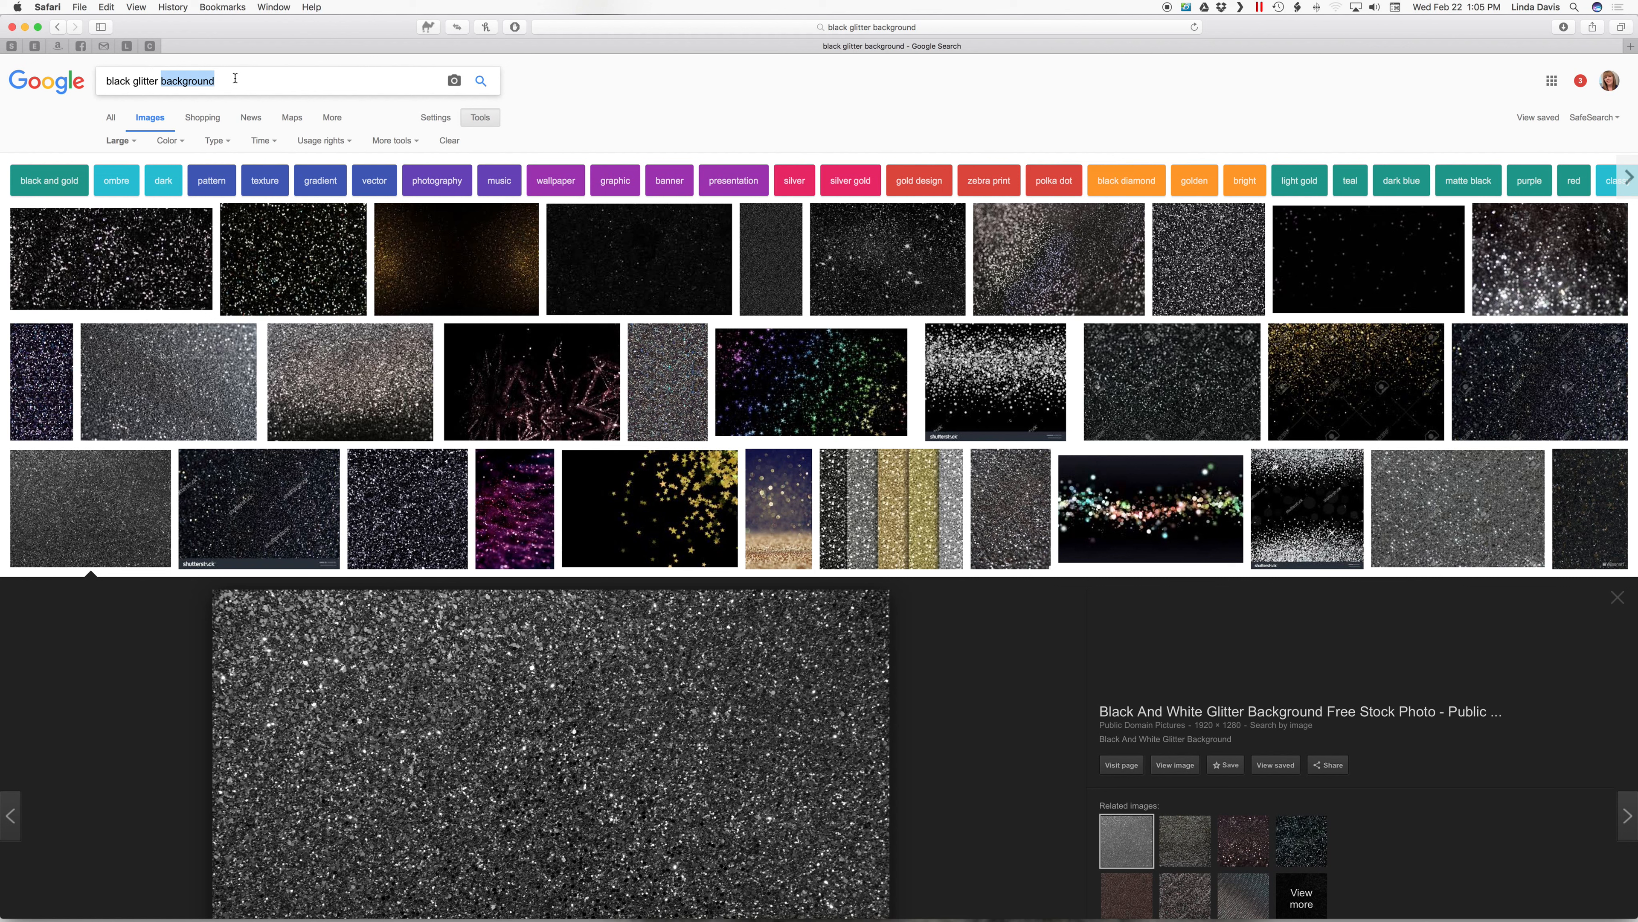
triple_click(233, 74)
text(white toddler)
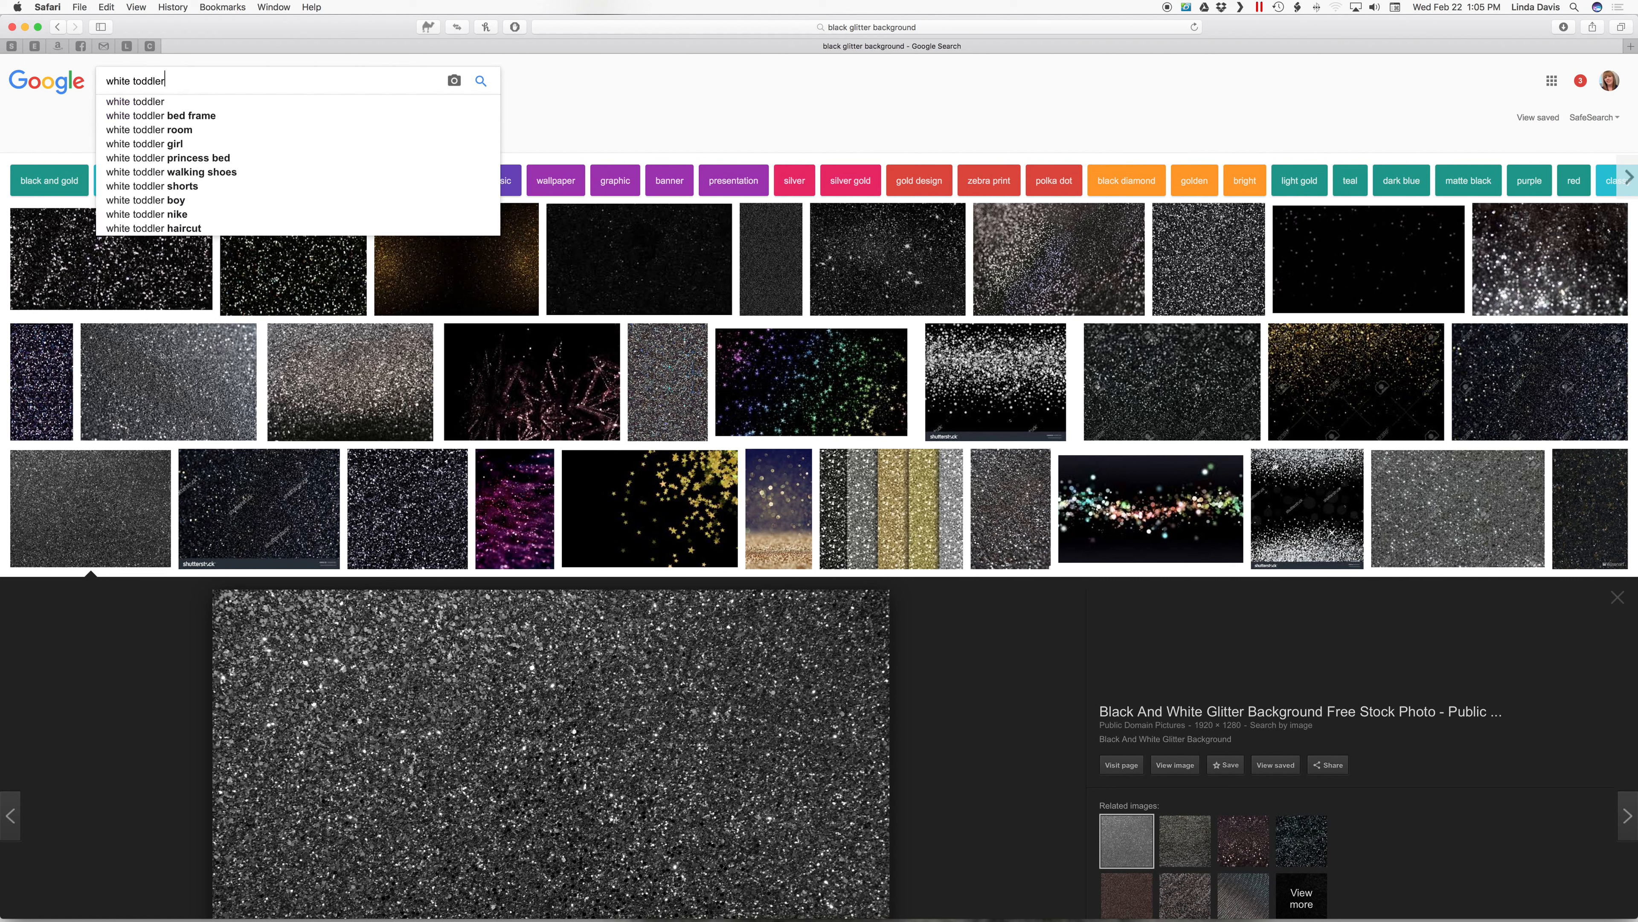
text( t-shirt)
key(Return)
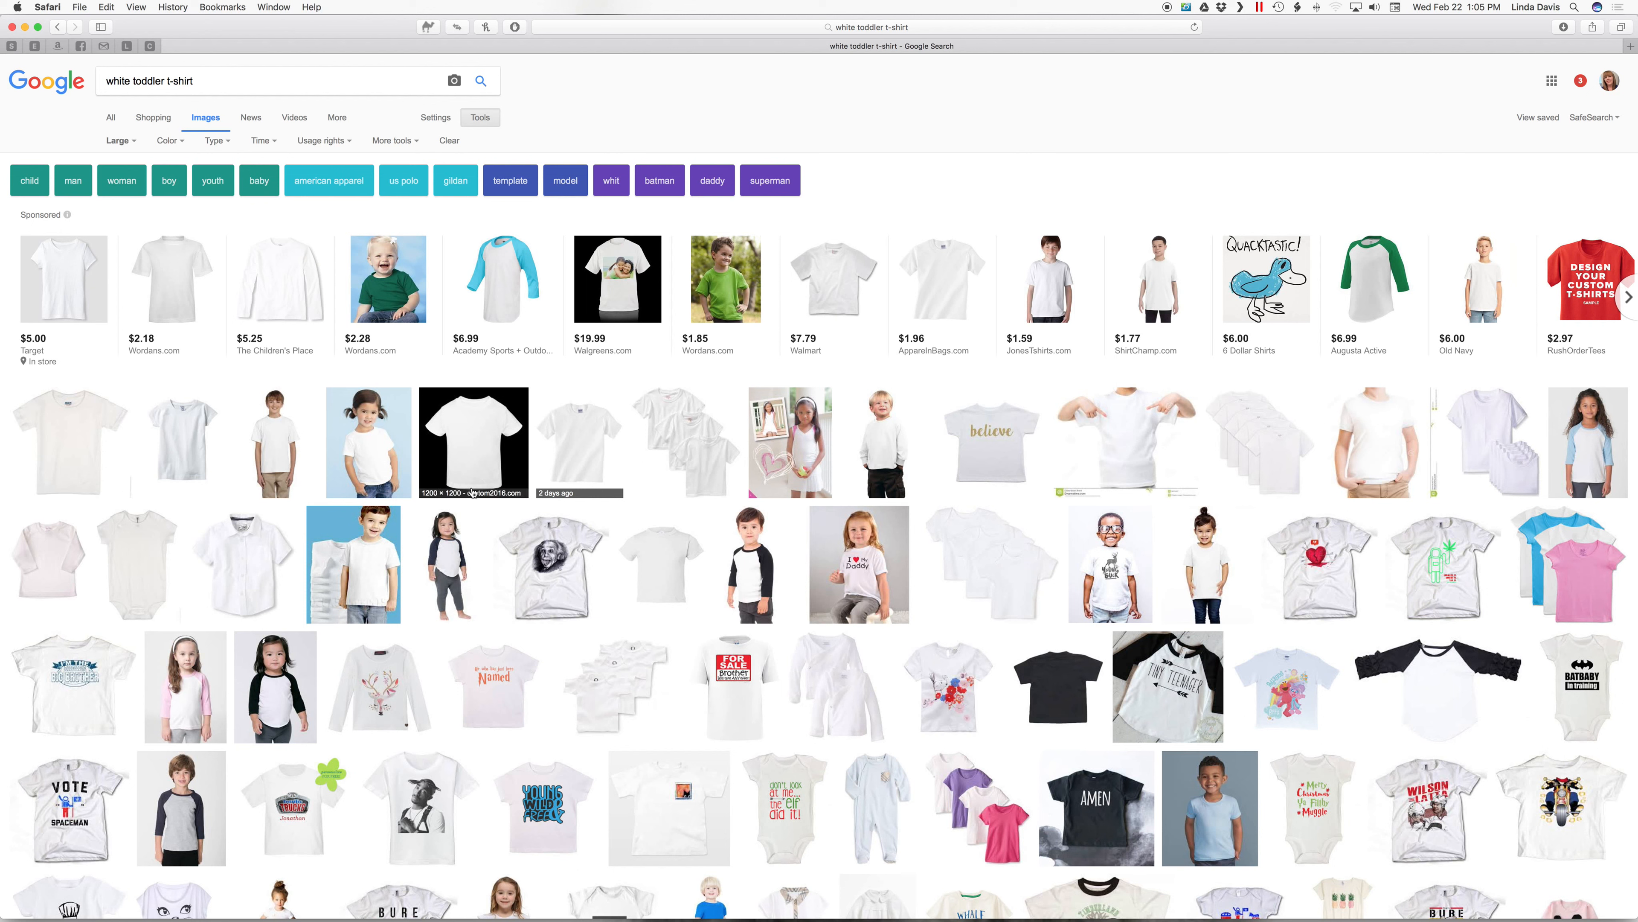
Save the full-size 1150 × 1450 white Gildan G510P toddler T-shirt image from ApparelnBags.com to Downloads and close its page.
scroll(607, 590, down, 5)
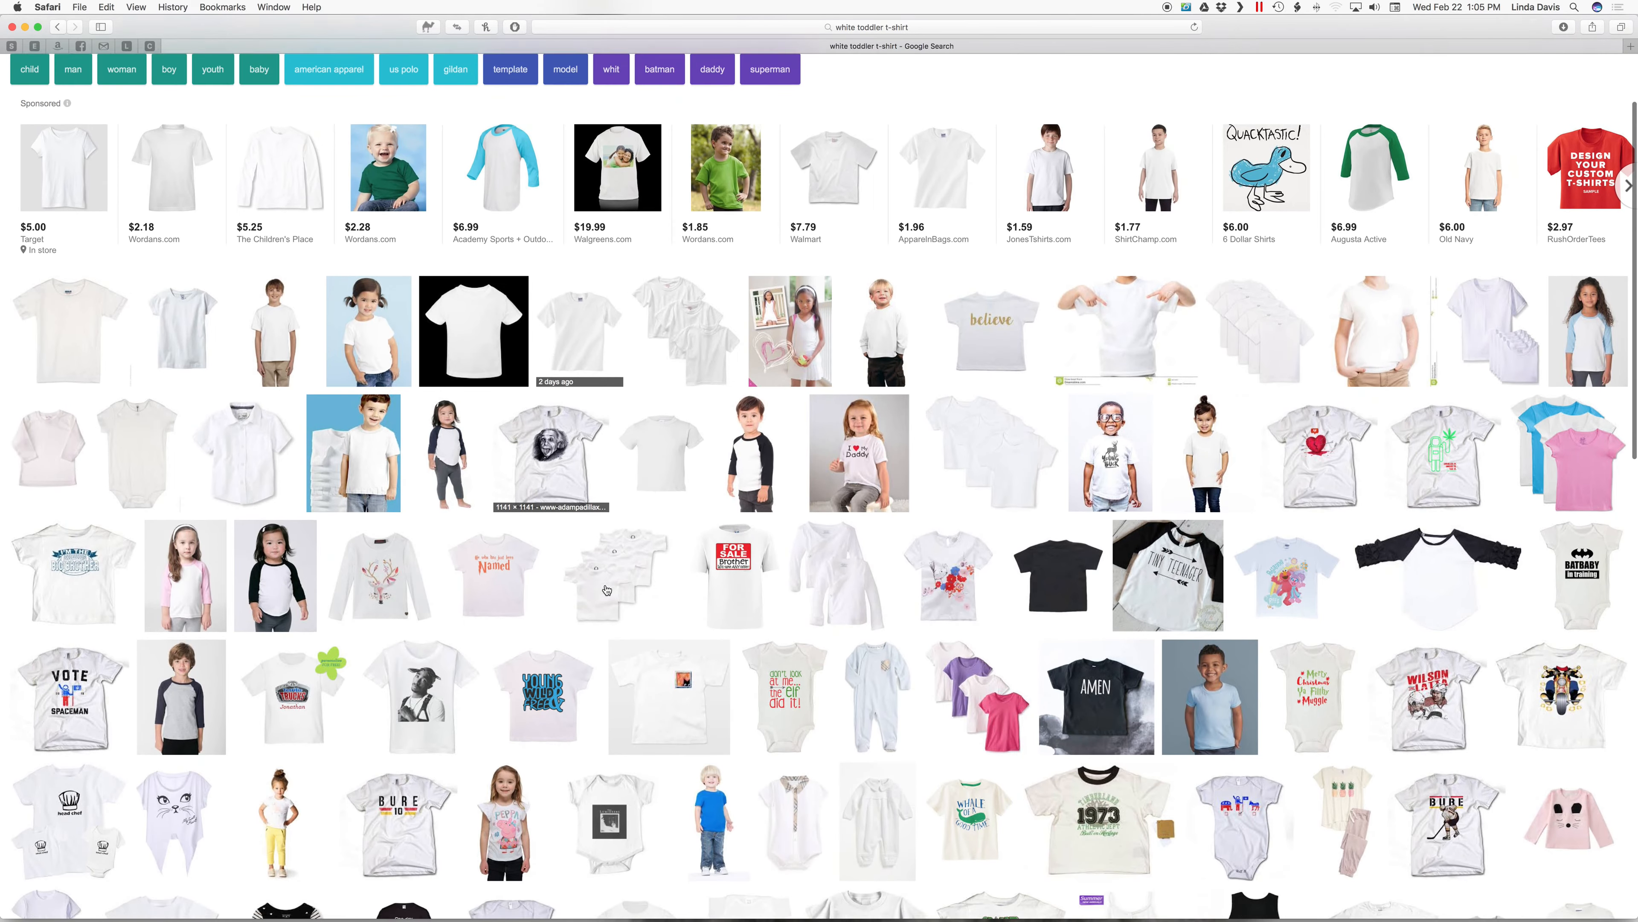
scroll(606, 589, down, 3)
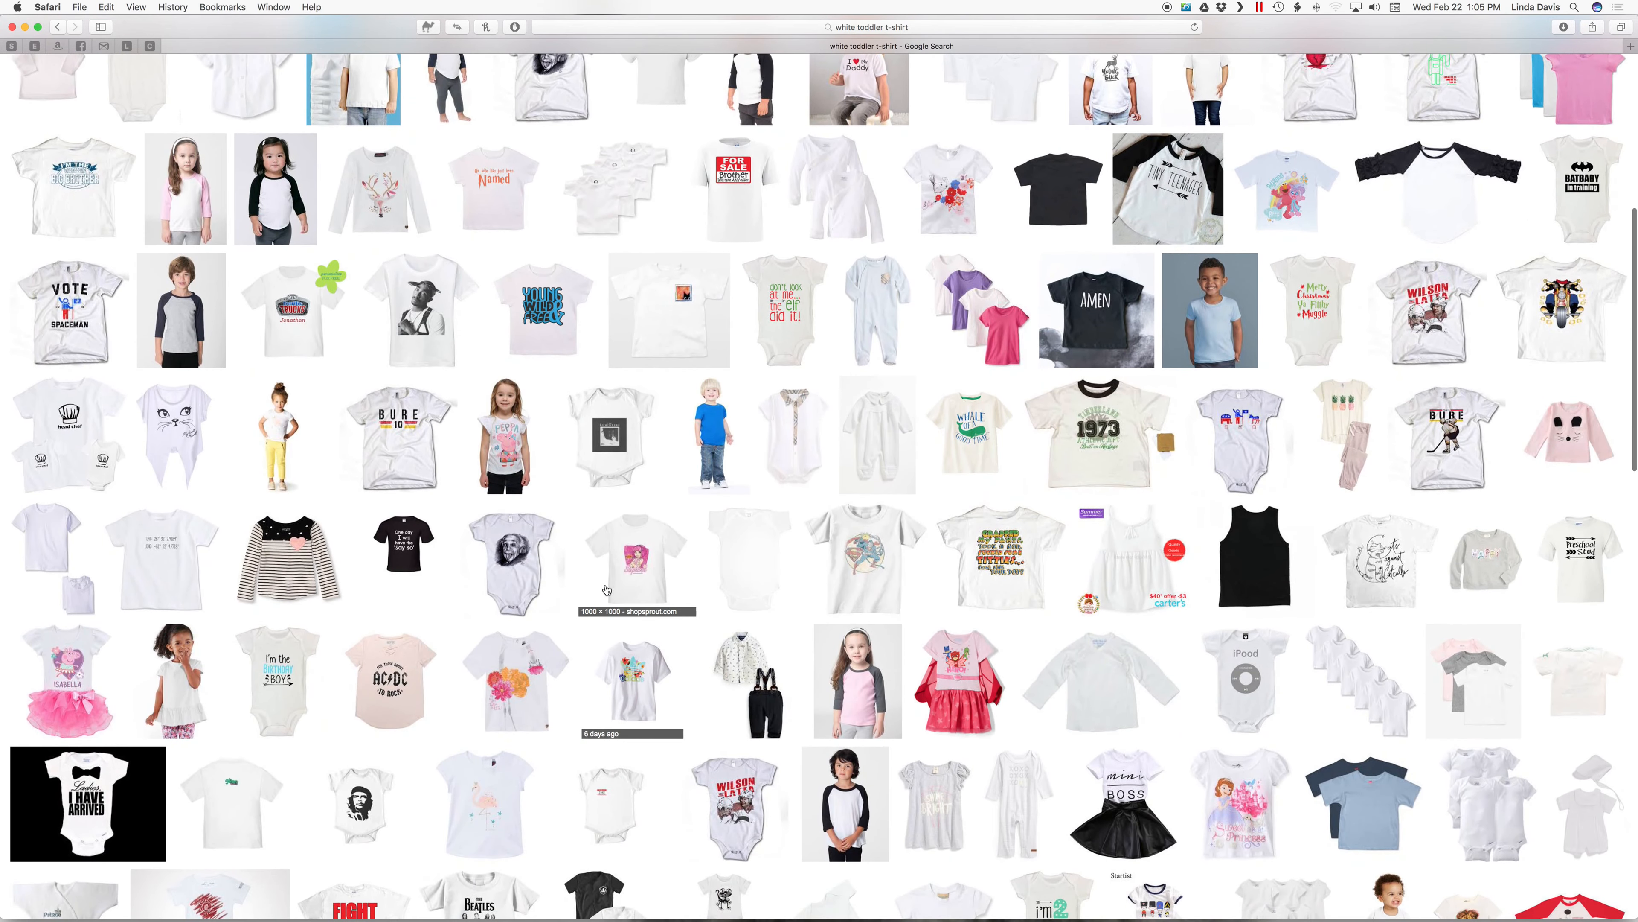
scroll(607, 589, down, 3)
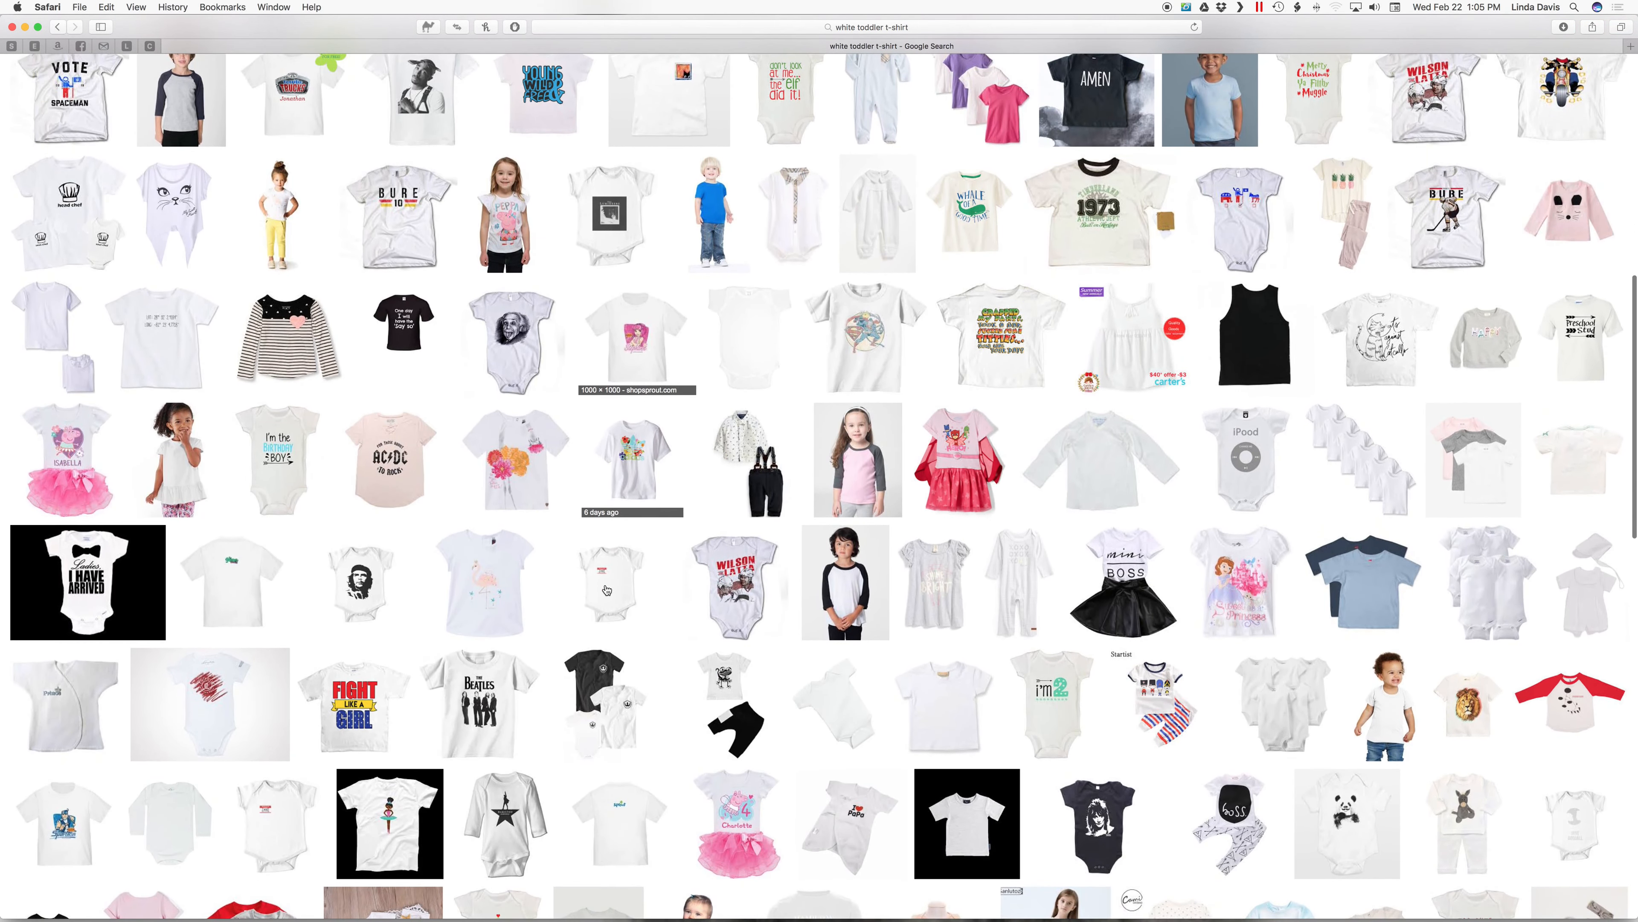
scroll(600, 624, up, 9)
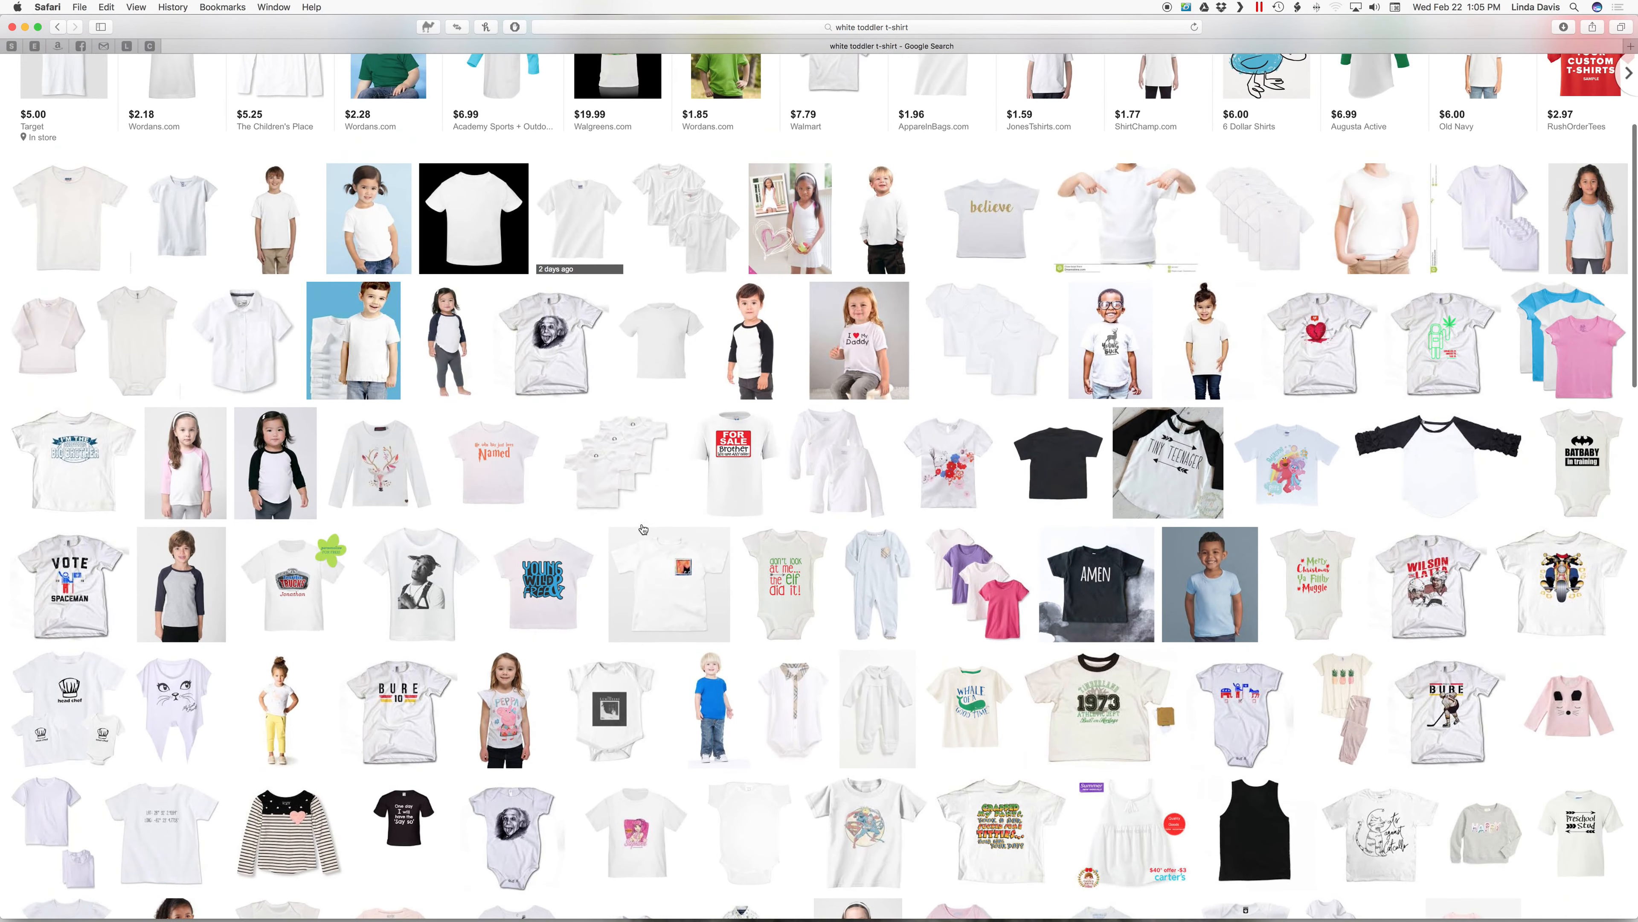
scroll(651, 446, up, 2)
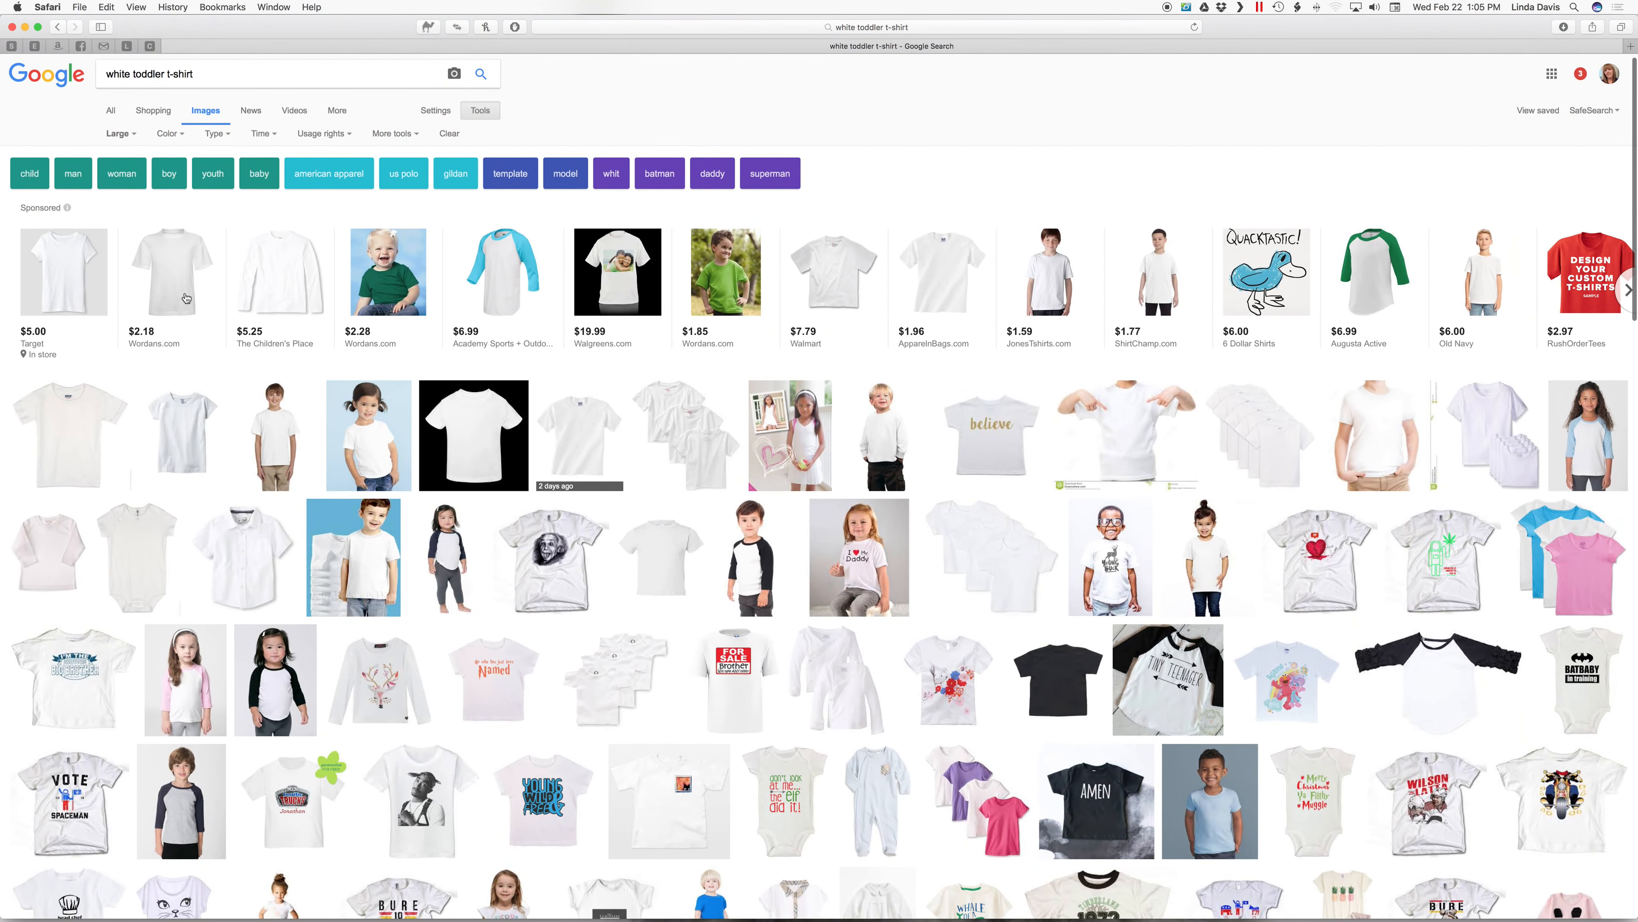
mouse_move(262, 301)
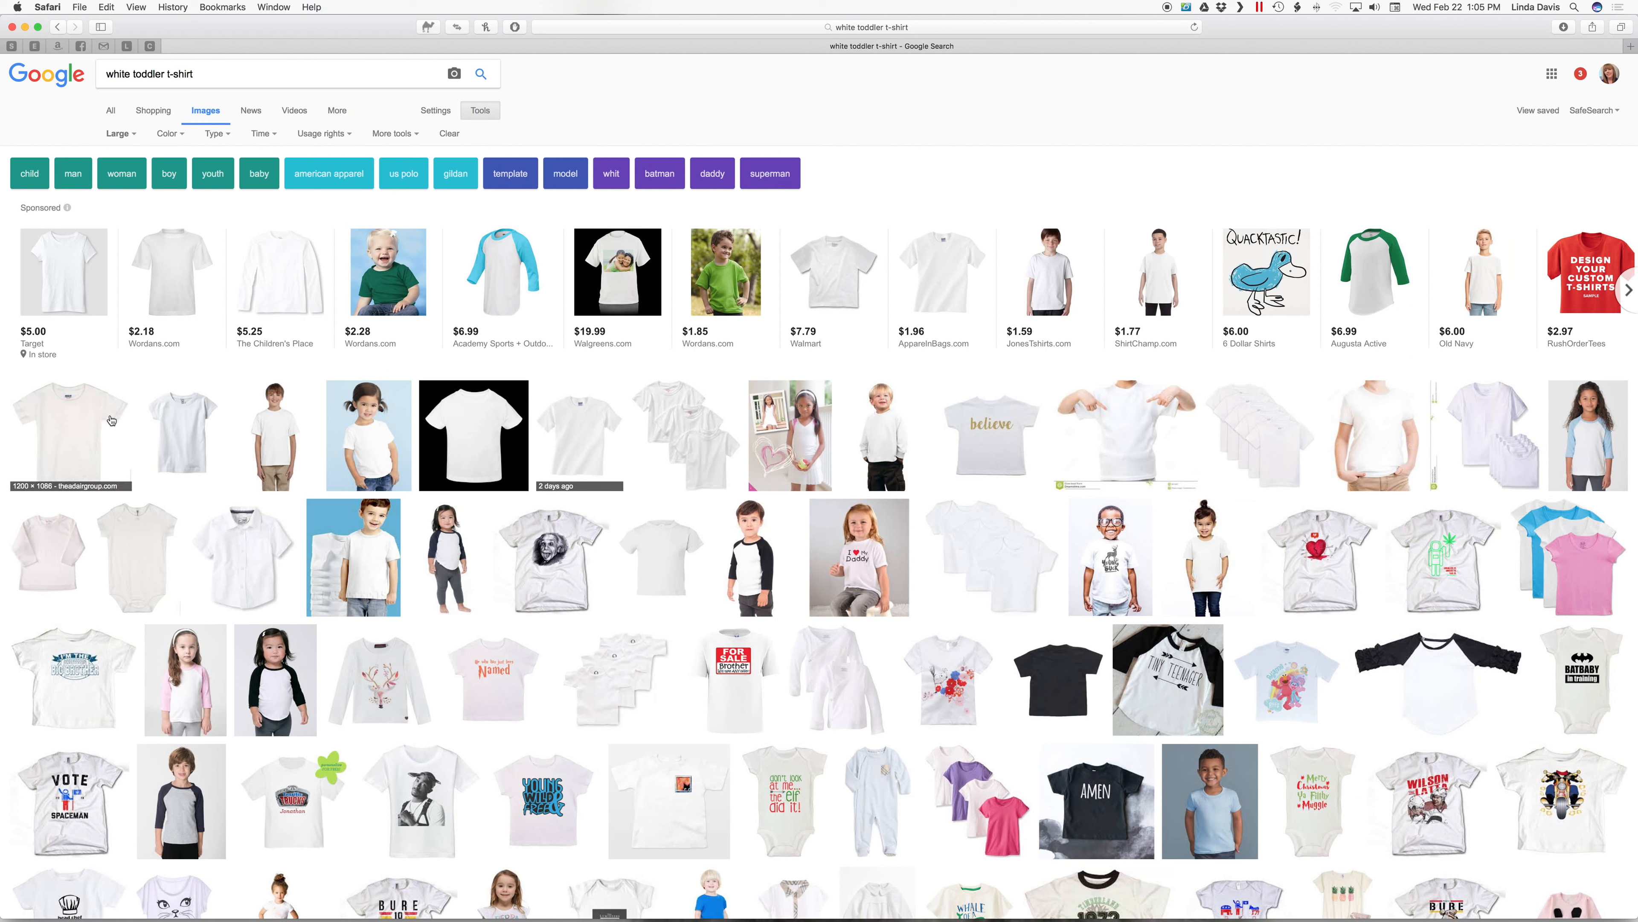
click(596, 446)
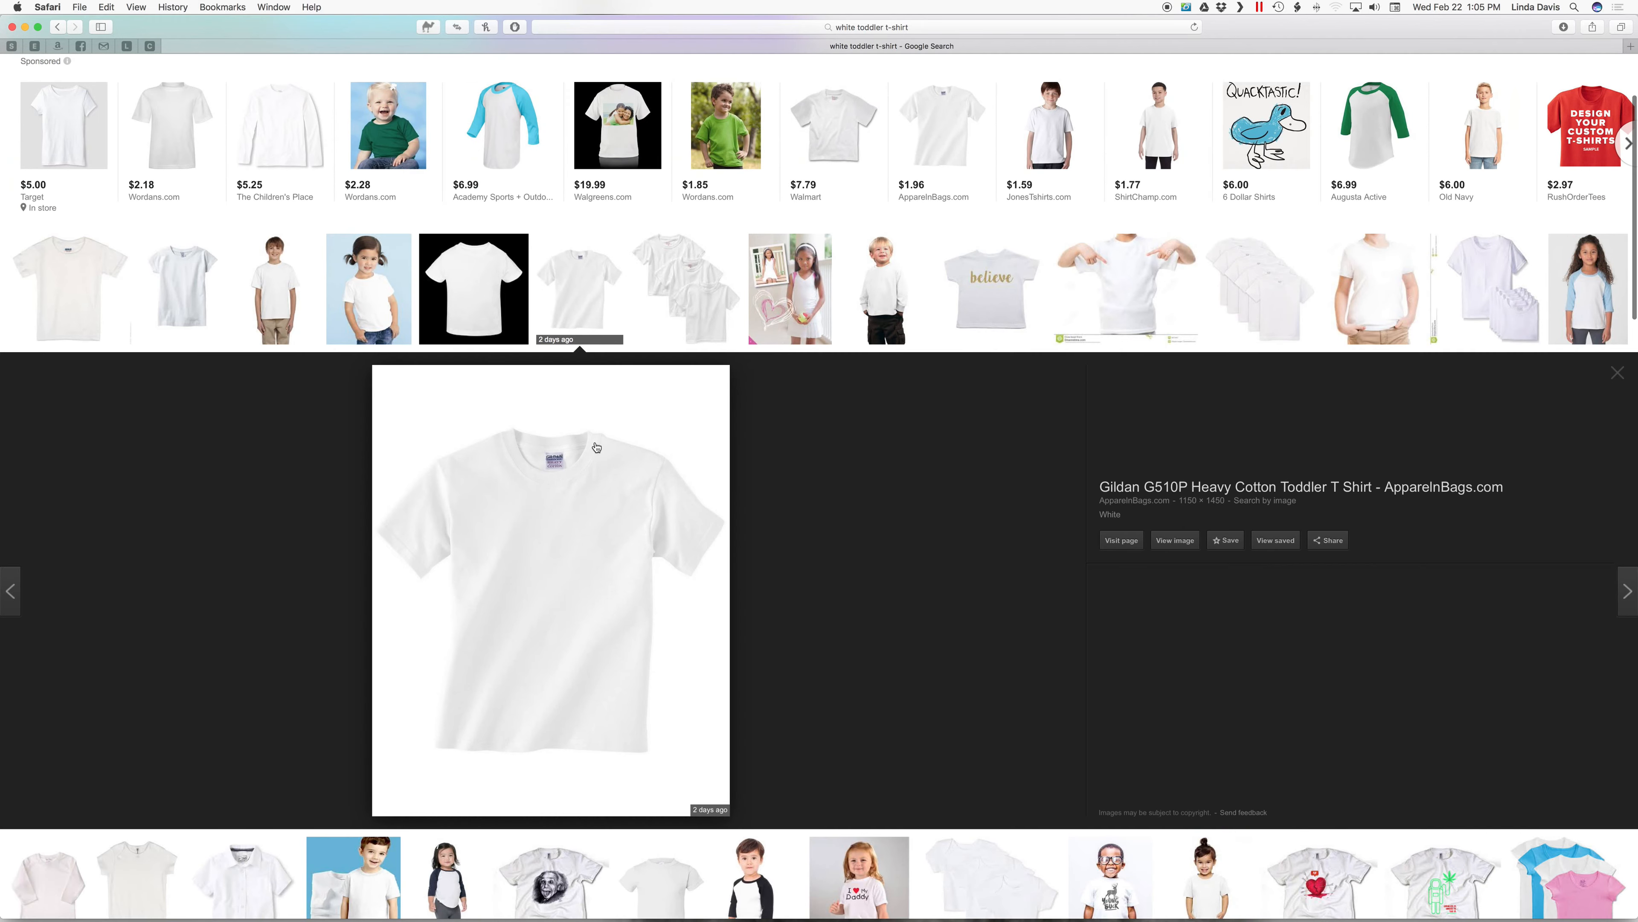
click(1174, 541)
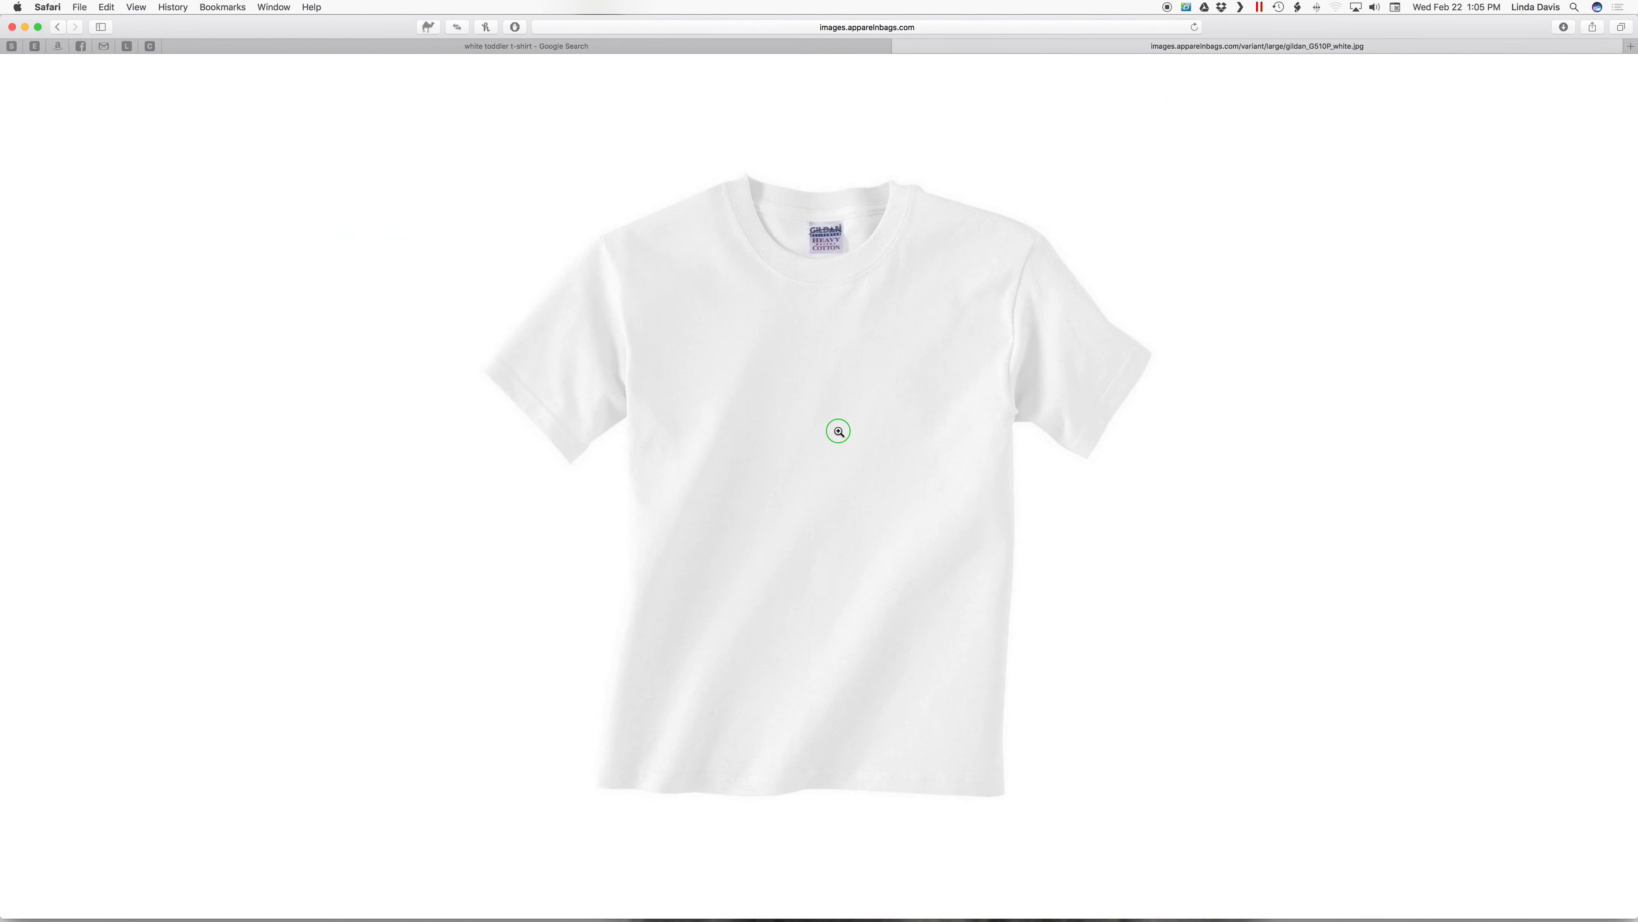
right_click(839, 430)
click(883, 456)
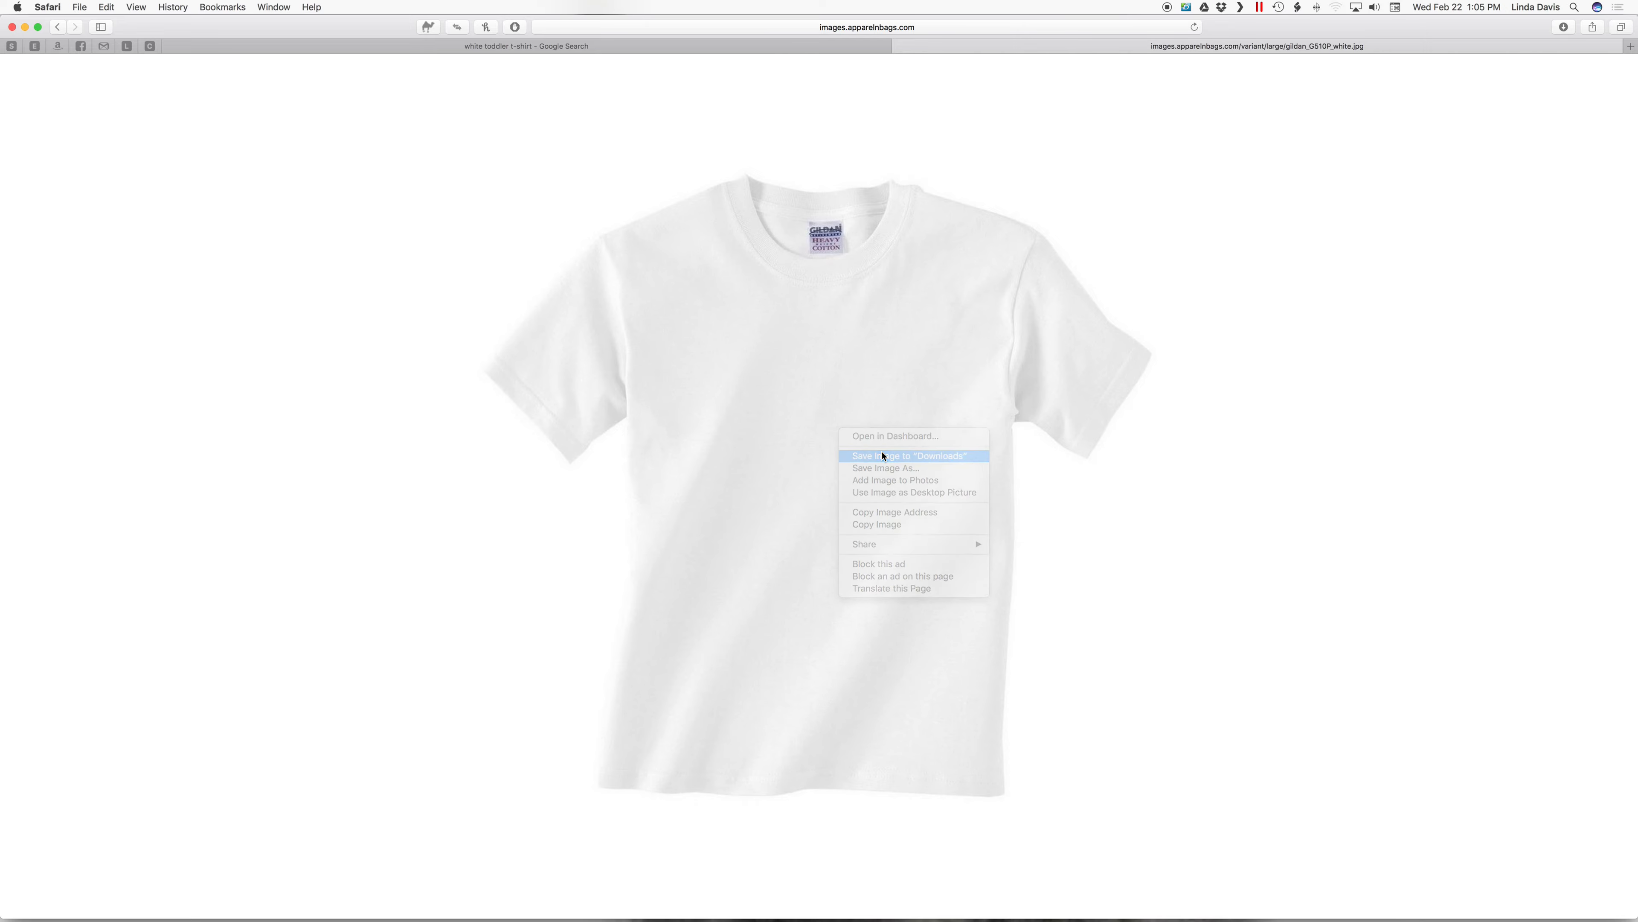
click(899, 46)
Switch to Finder and rename the white Gildan T-shirt image in Downloads as "toddler t-shirt".
key(ctrl+Left)
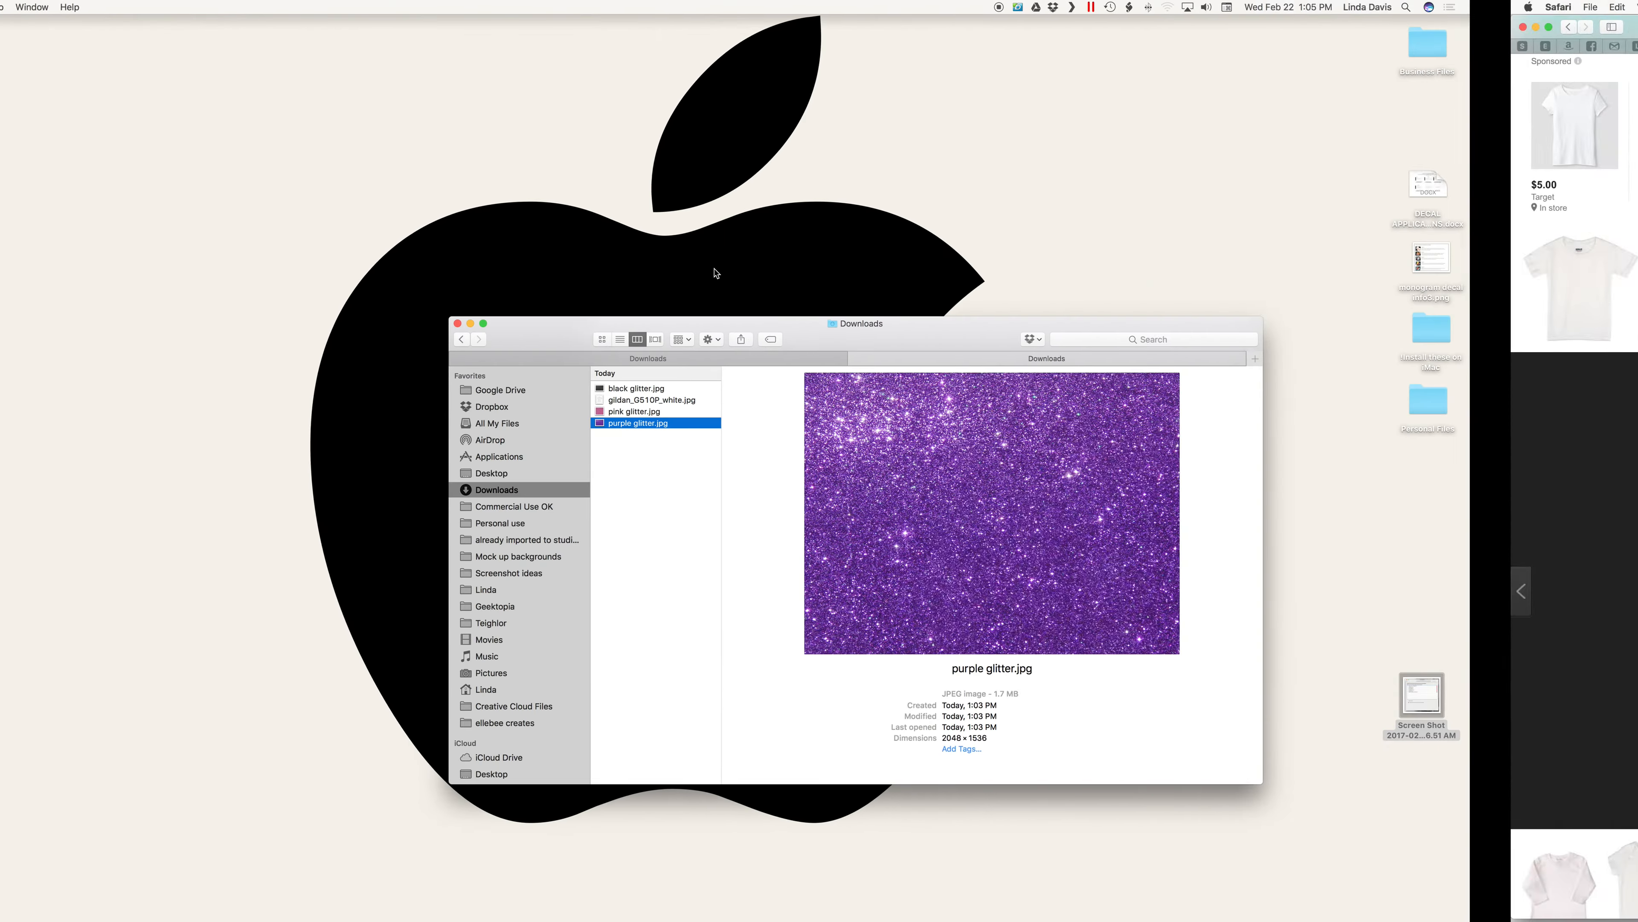
right_click(799, 404)
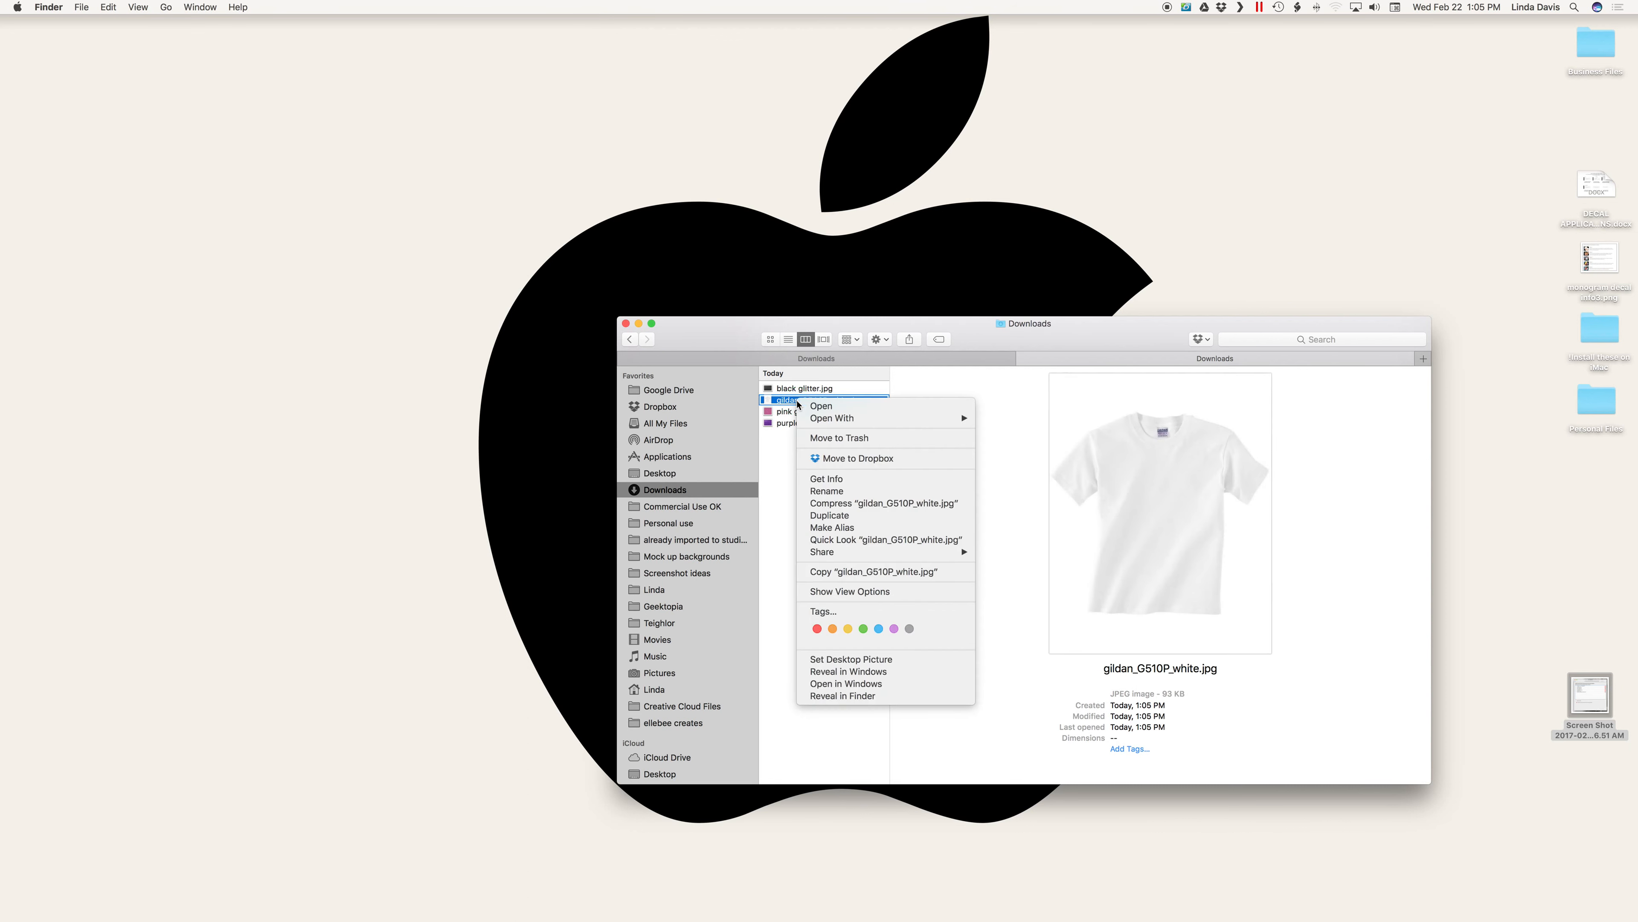
click(838, 494)
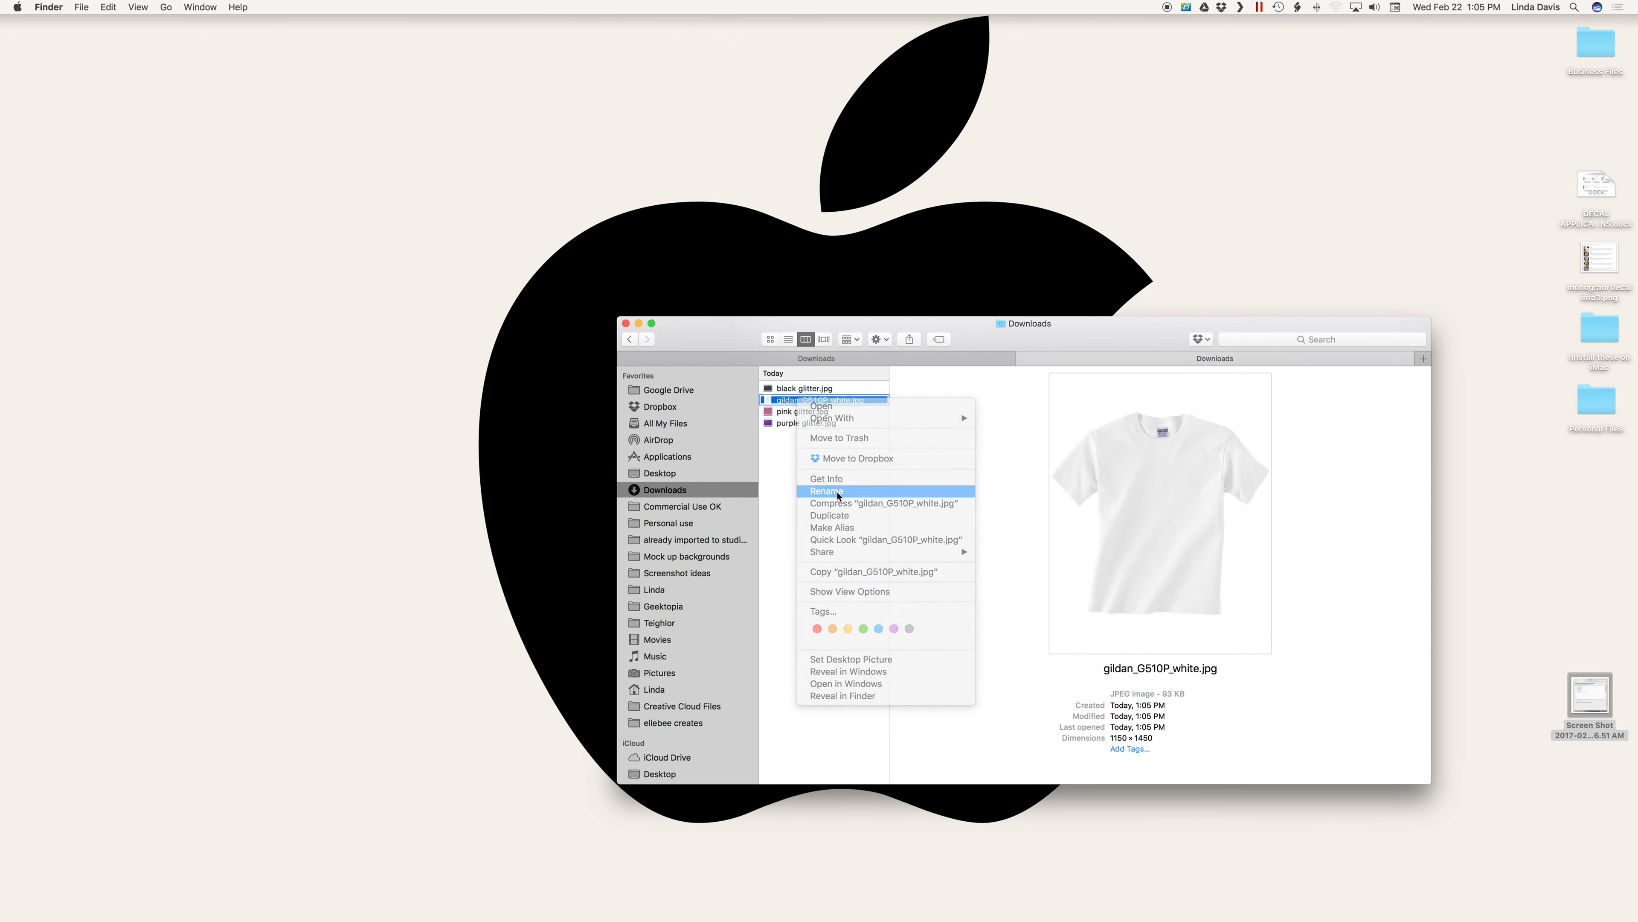
text(tod)
text(dler t-shirt)
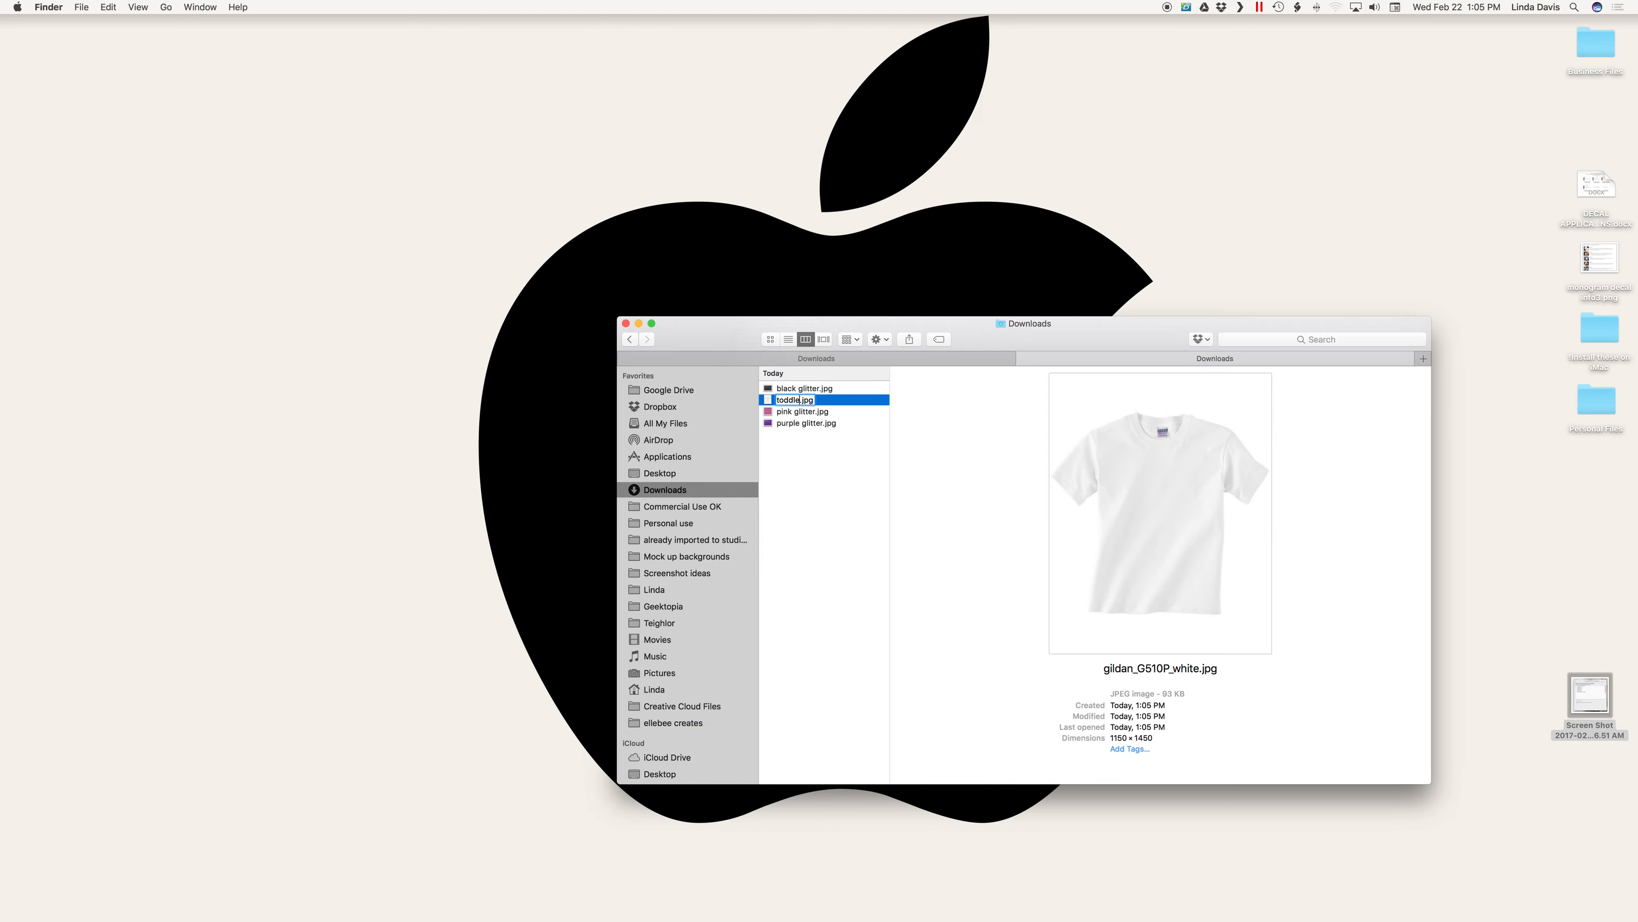
key(Return)
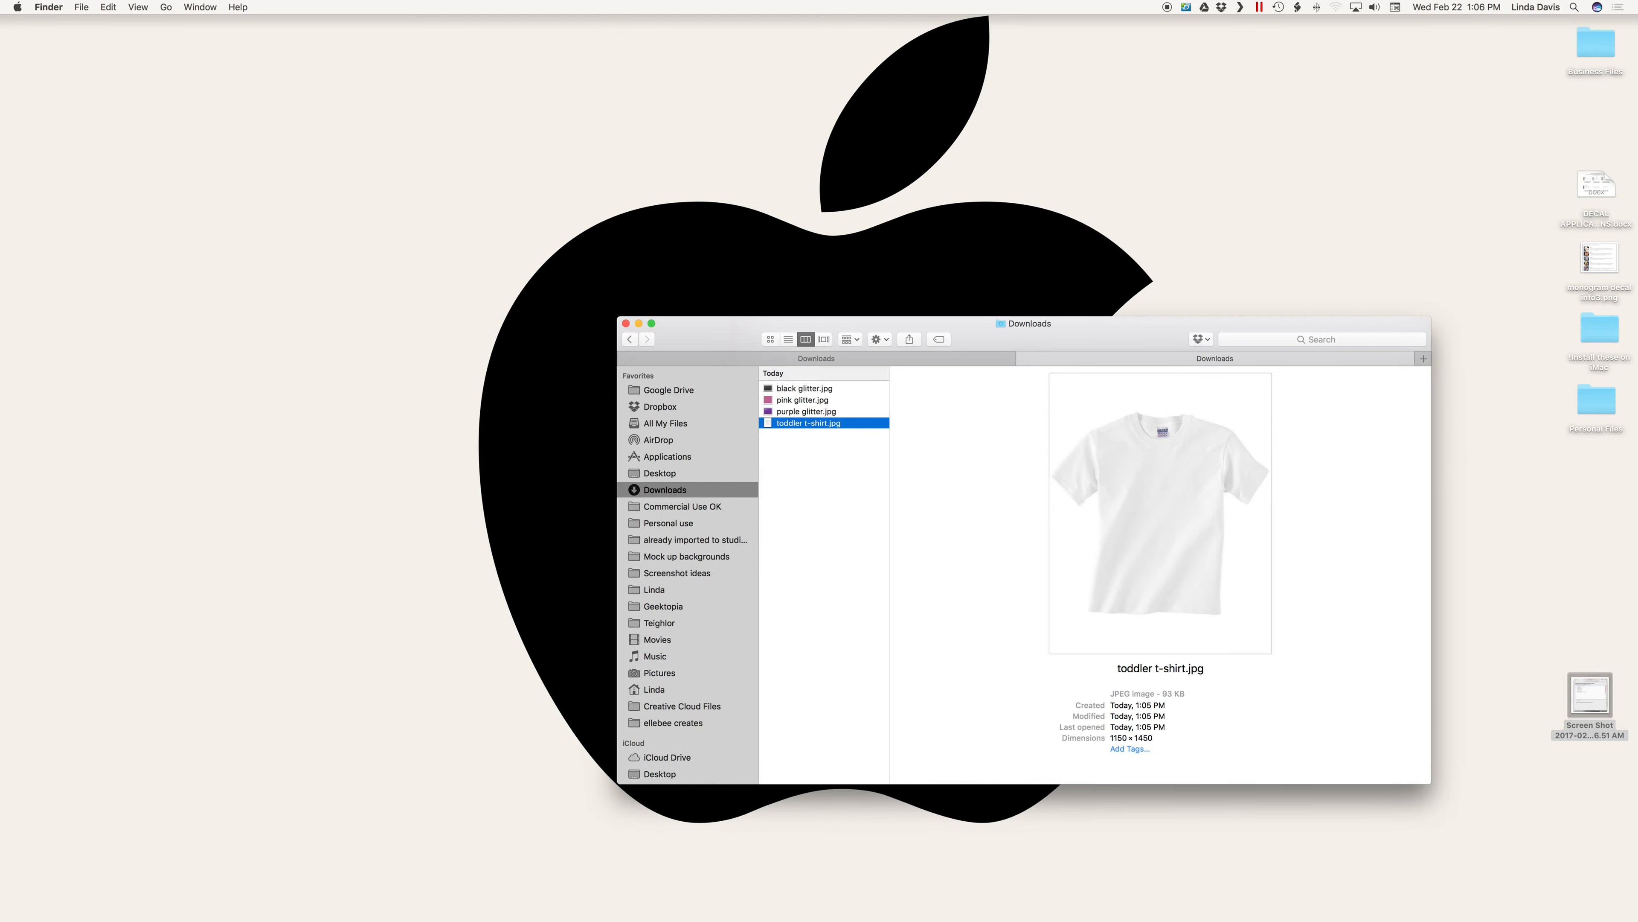
Switch to Silhouette Studio and open the local user's Patterns folder in the library.
key(ctrl+Right)
key(ctrl+Up)
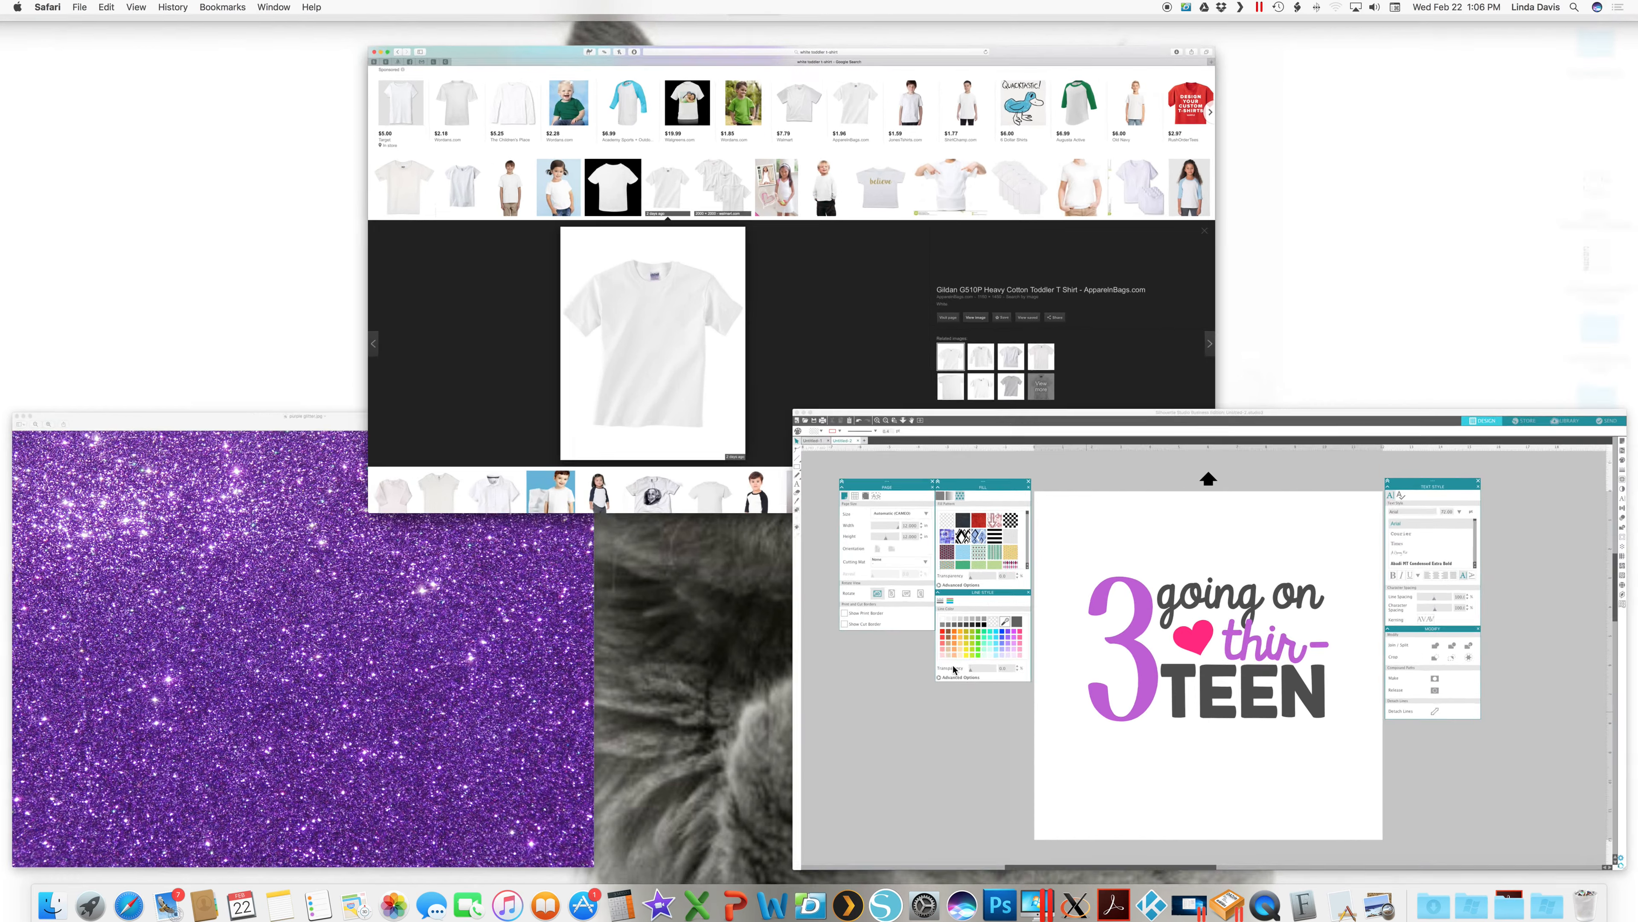
click(953, 670)
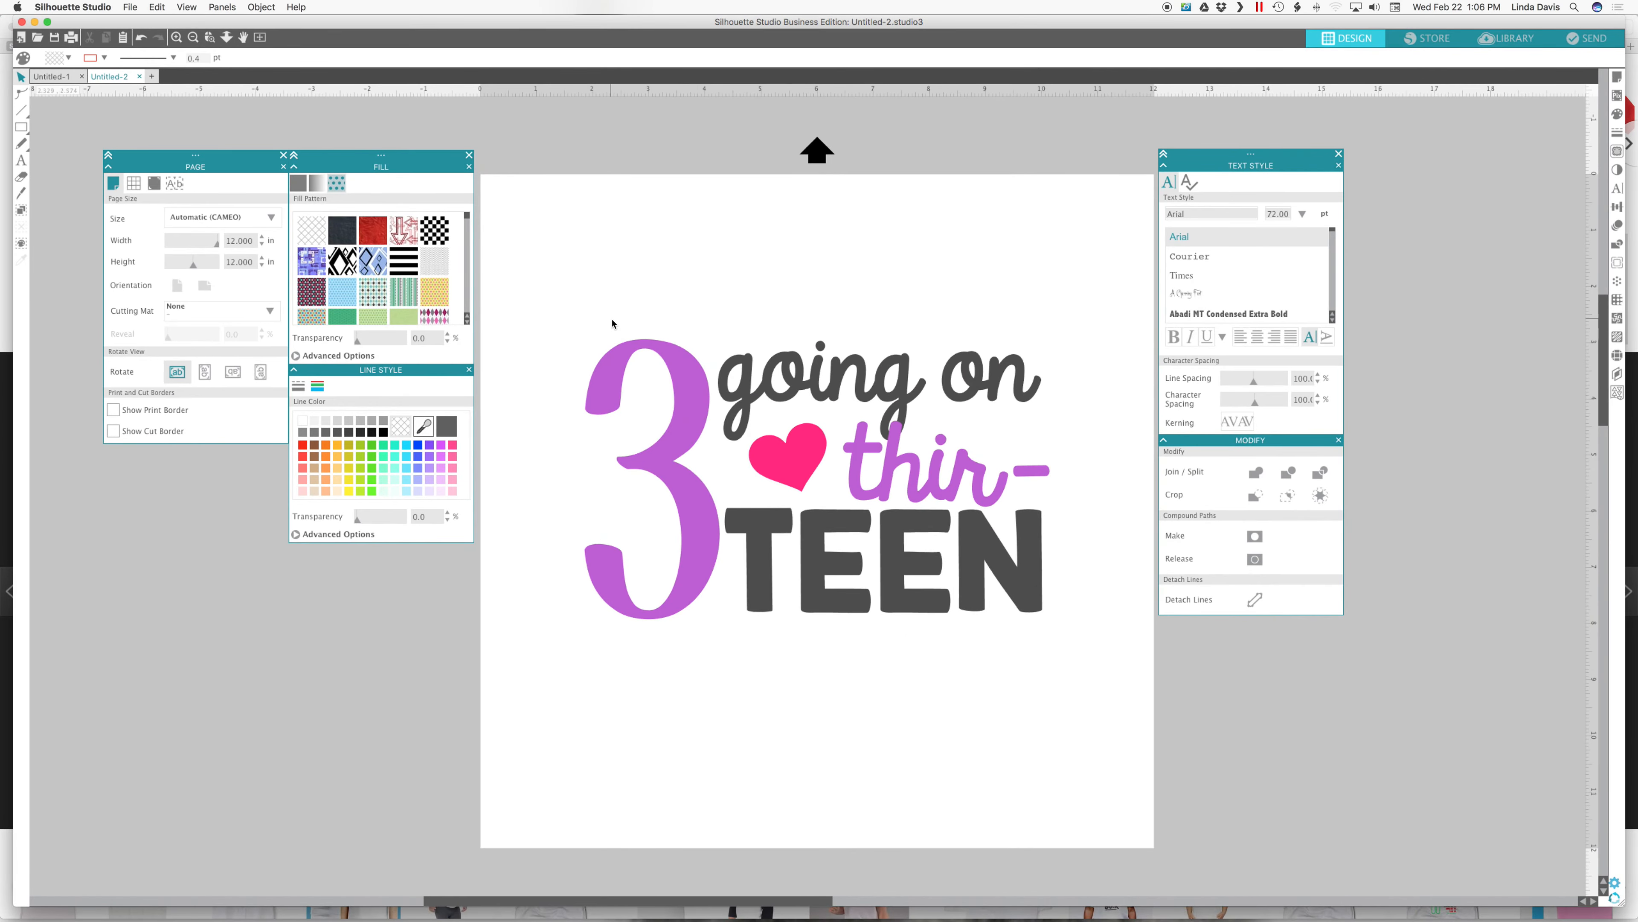
click(1506, 39)
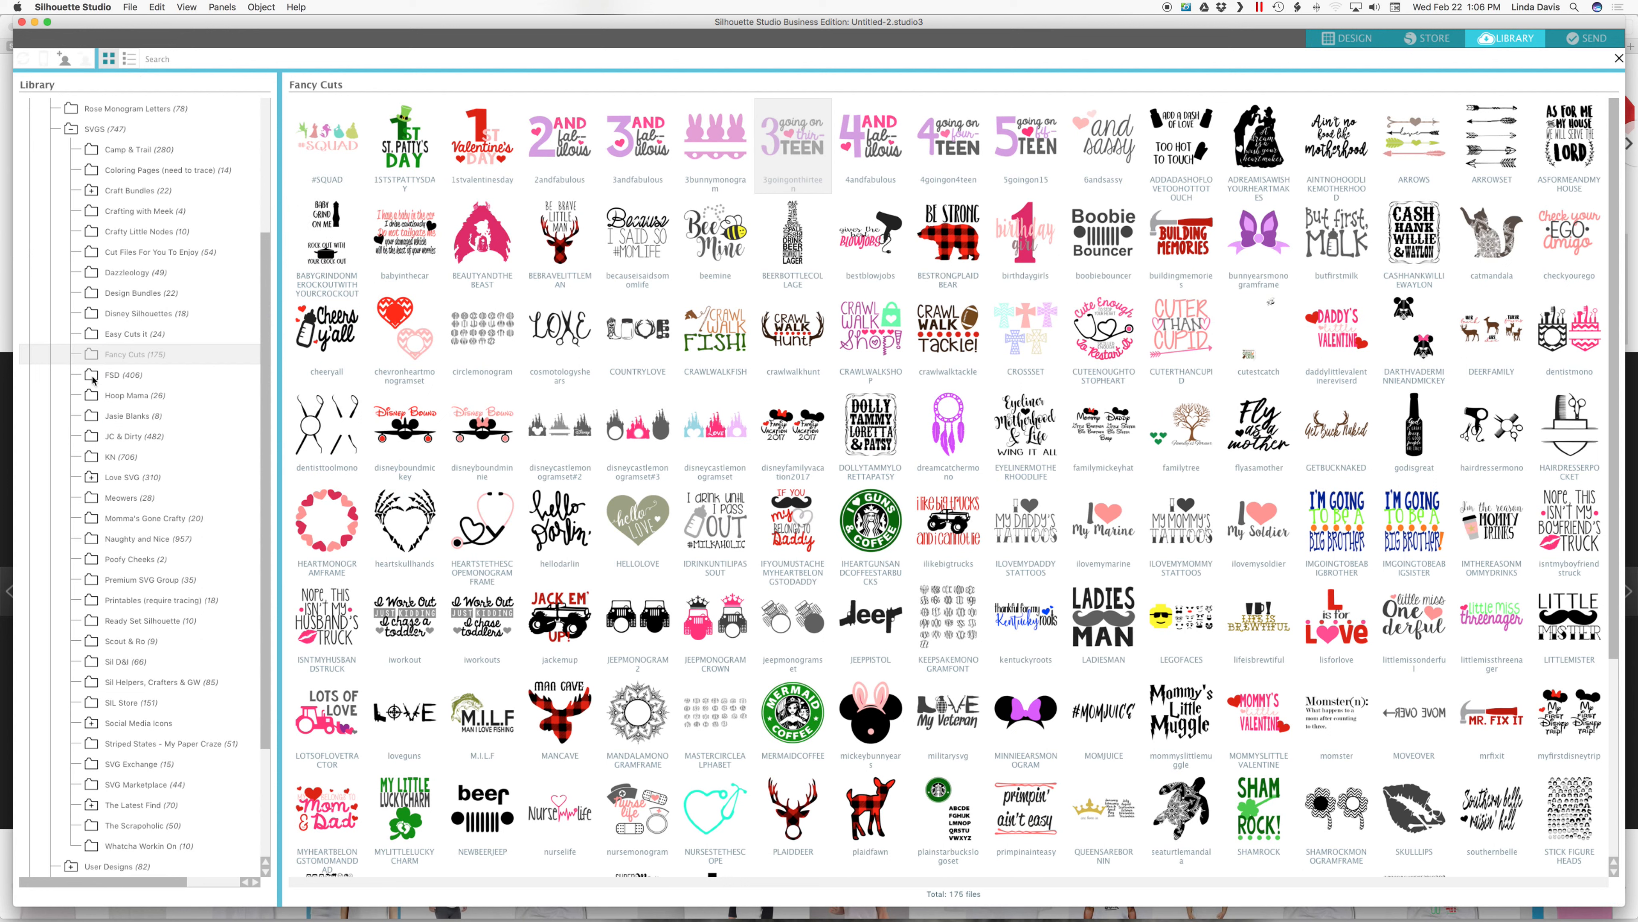
click(75, 128)
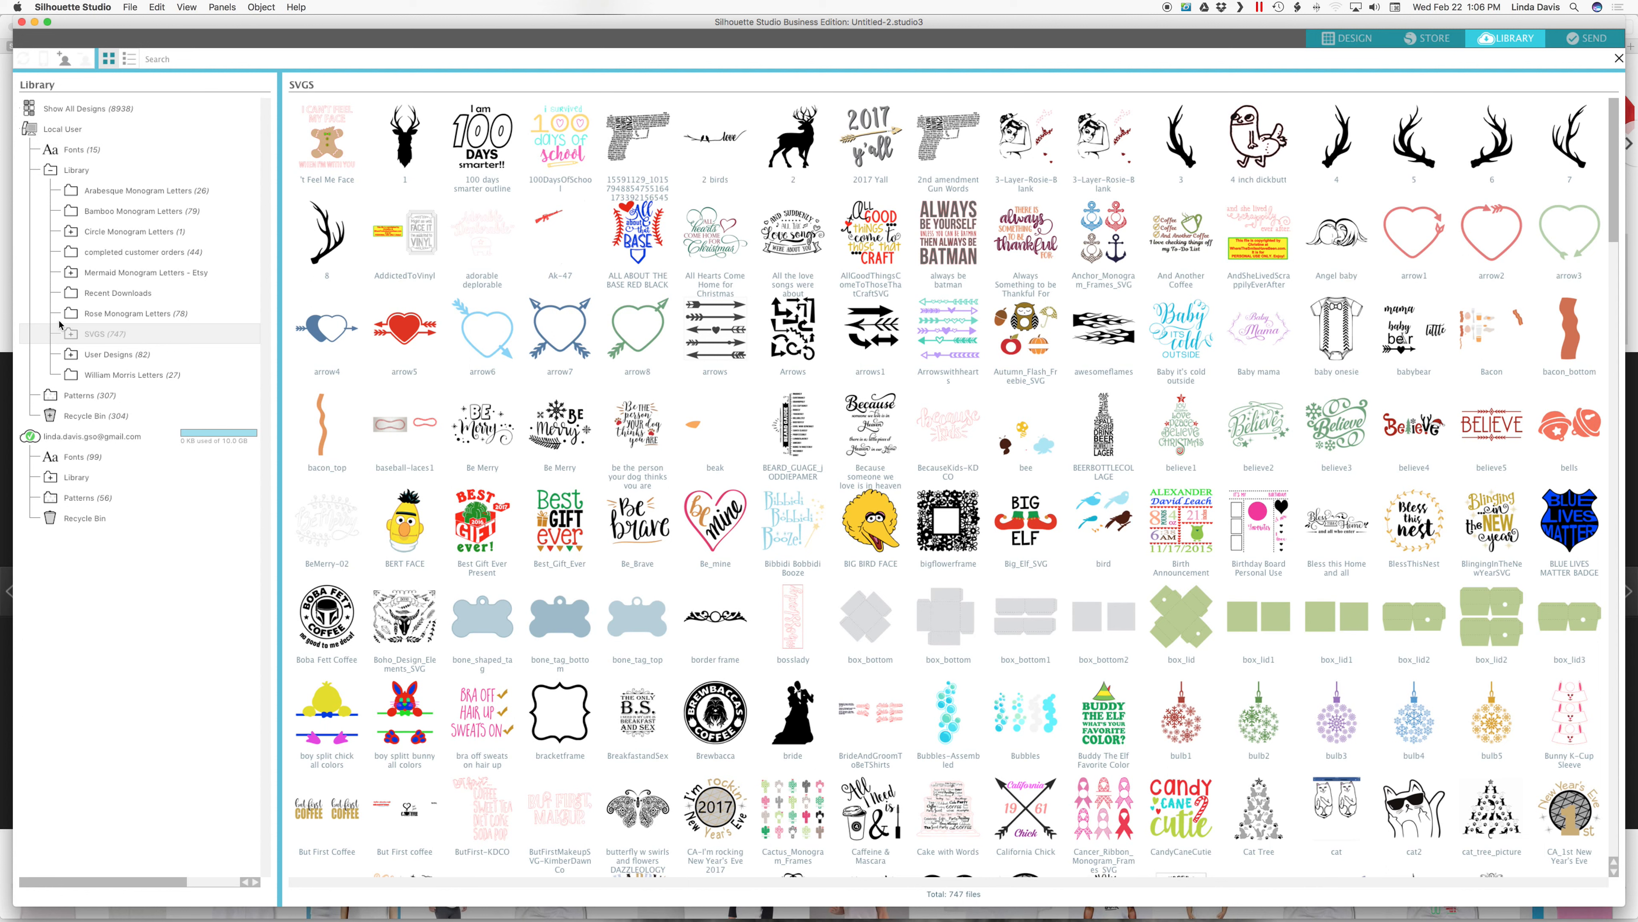
click(81, 395)
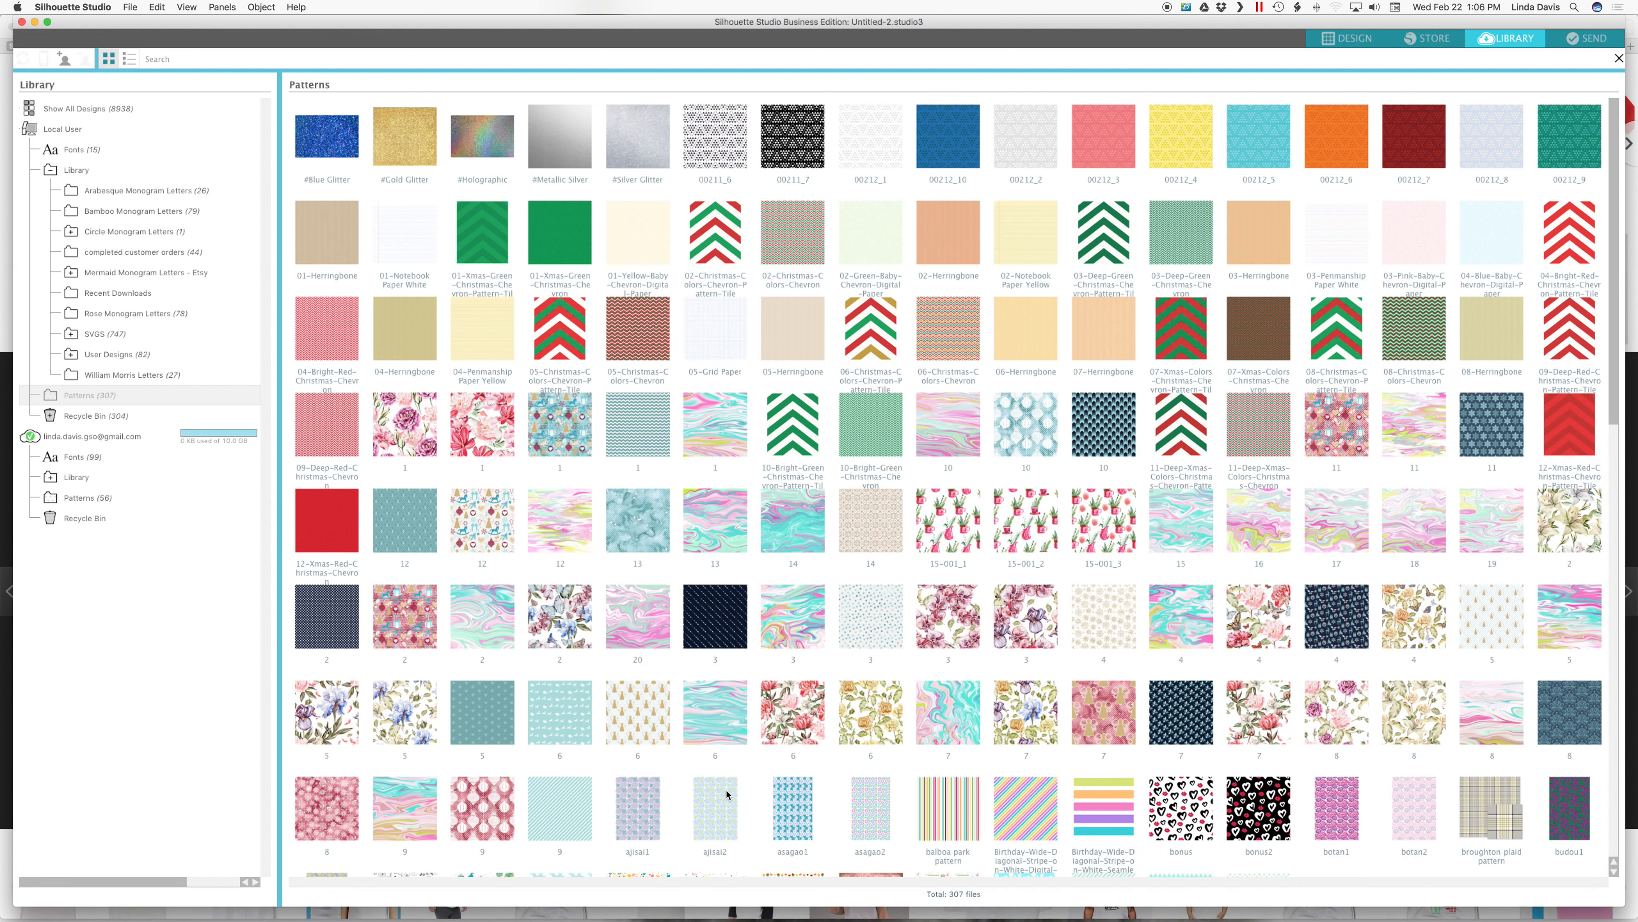
Move the Finder Downloads window from Desktop 1 to Desktop 2, where the Silhouette Studio library is open.
key(ctrl+Left)
key(ctrl+Up)
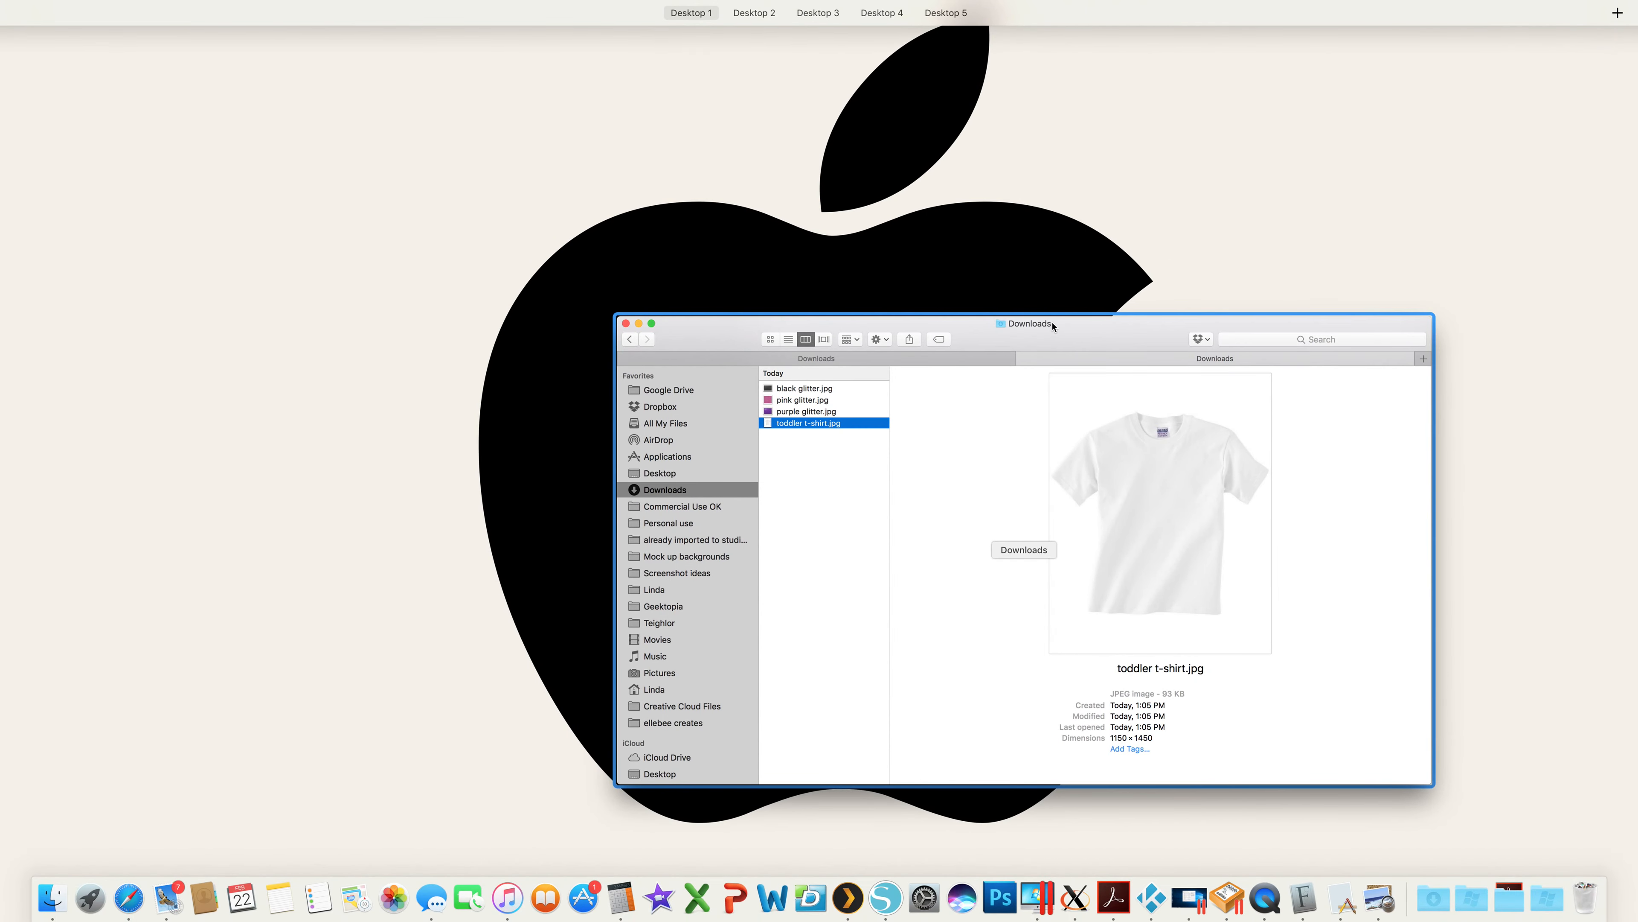
drag(1050, 321, 714, 32)
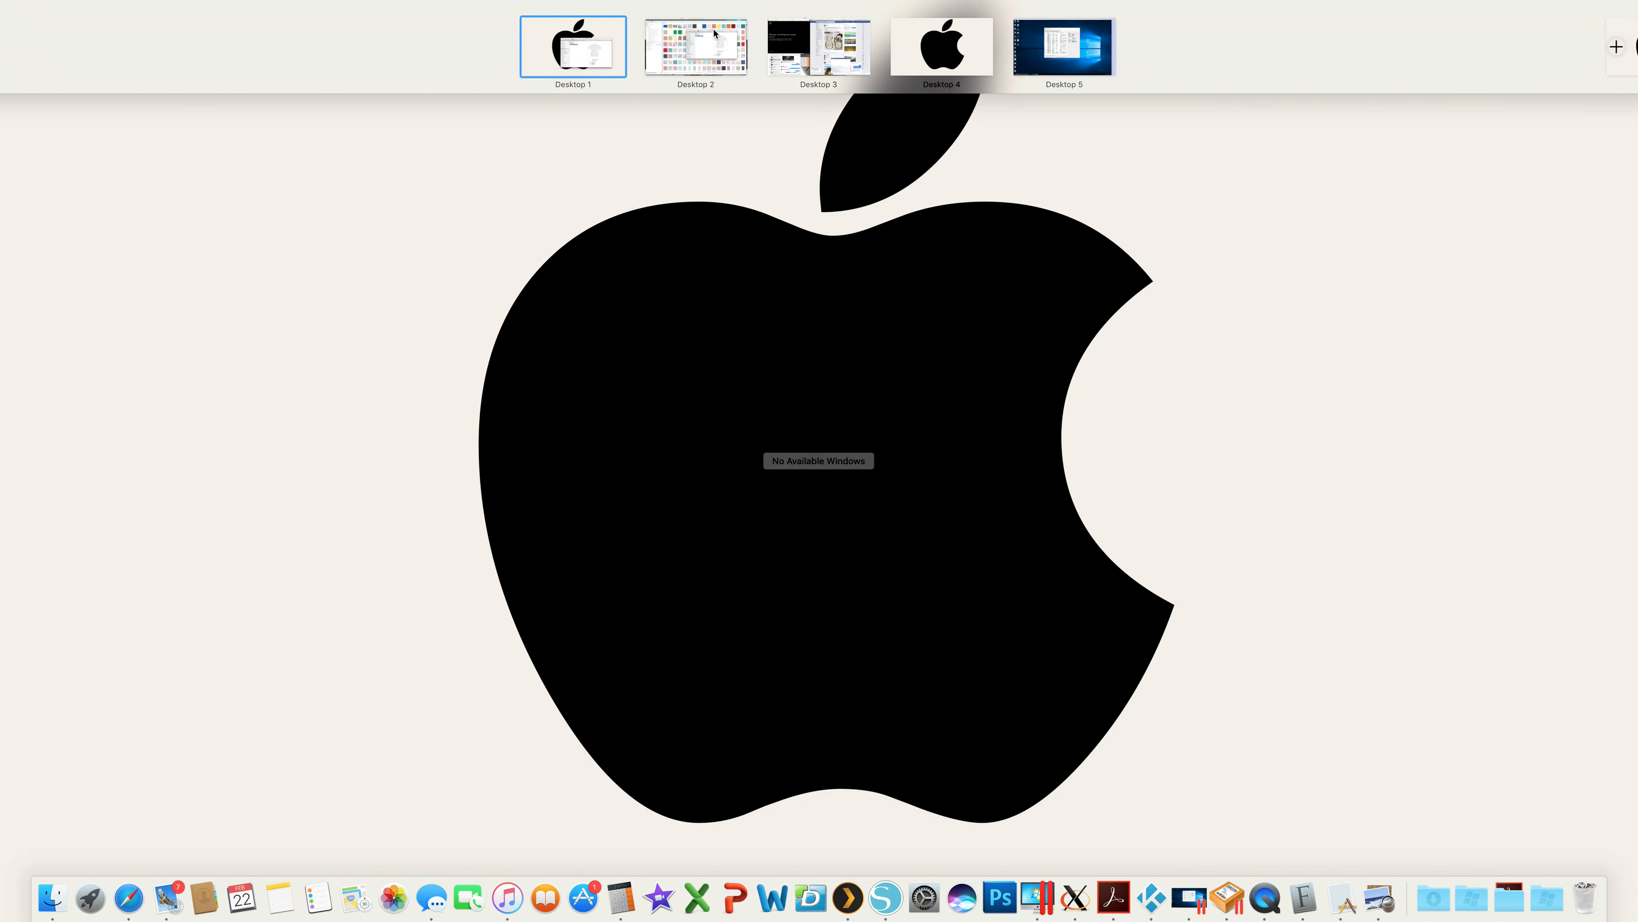
click(709, 39)
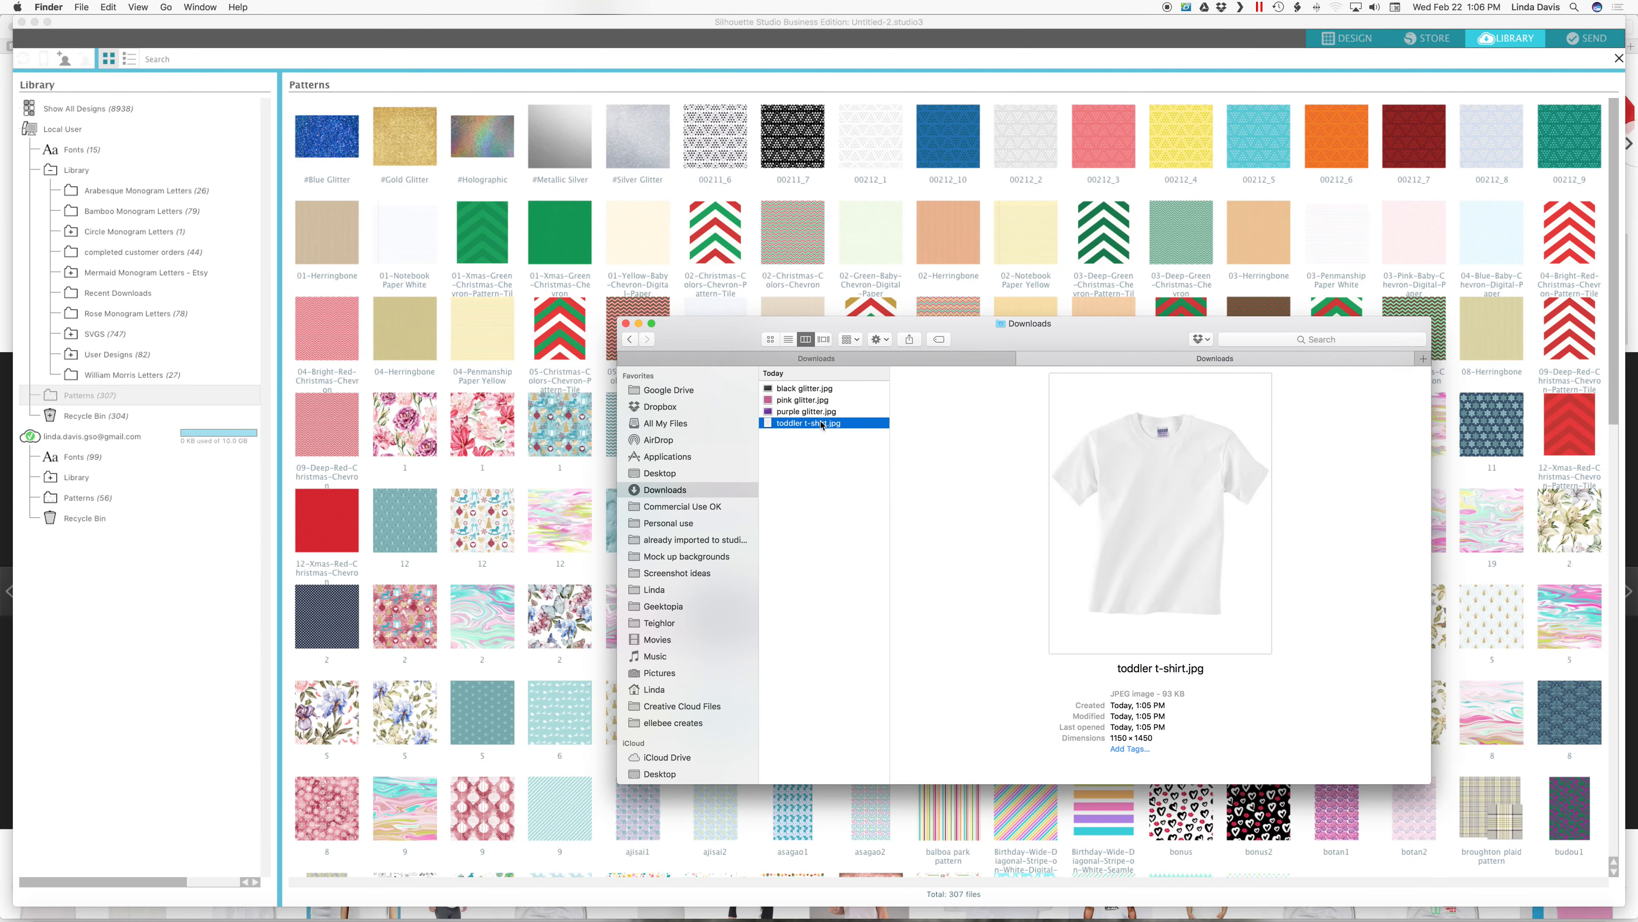
Add the purple, pink and black glitter images from Downloads to the local user's Patterns folder in the Silhouette library.
click(810, 414)
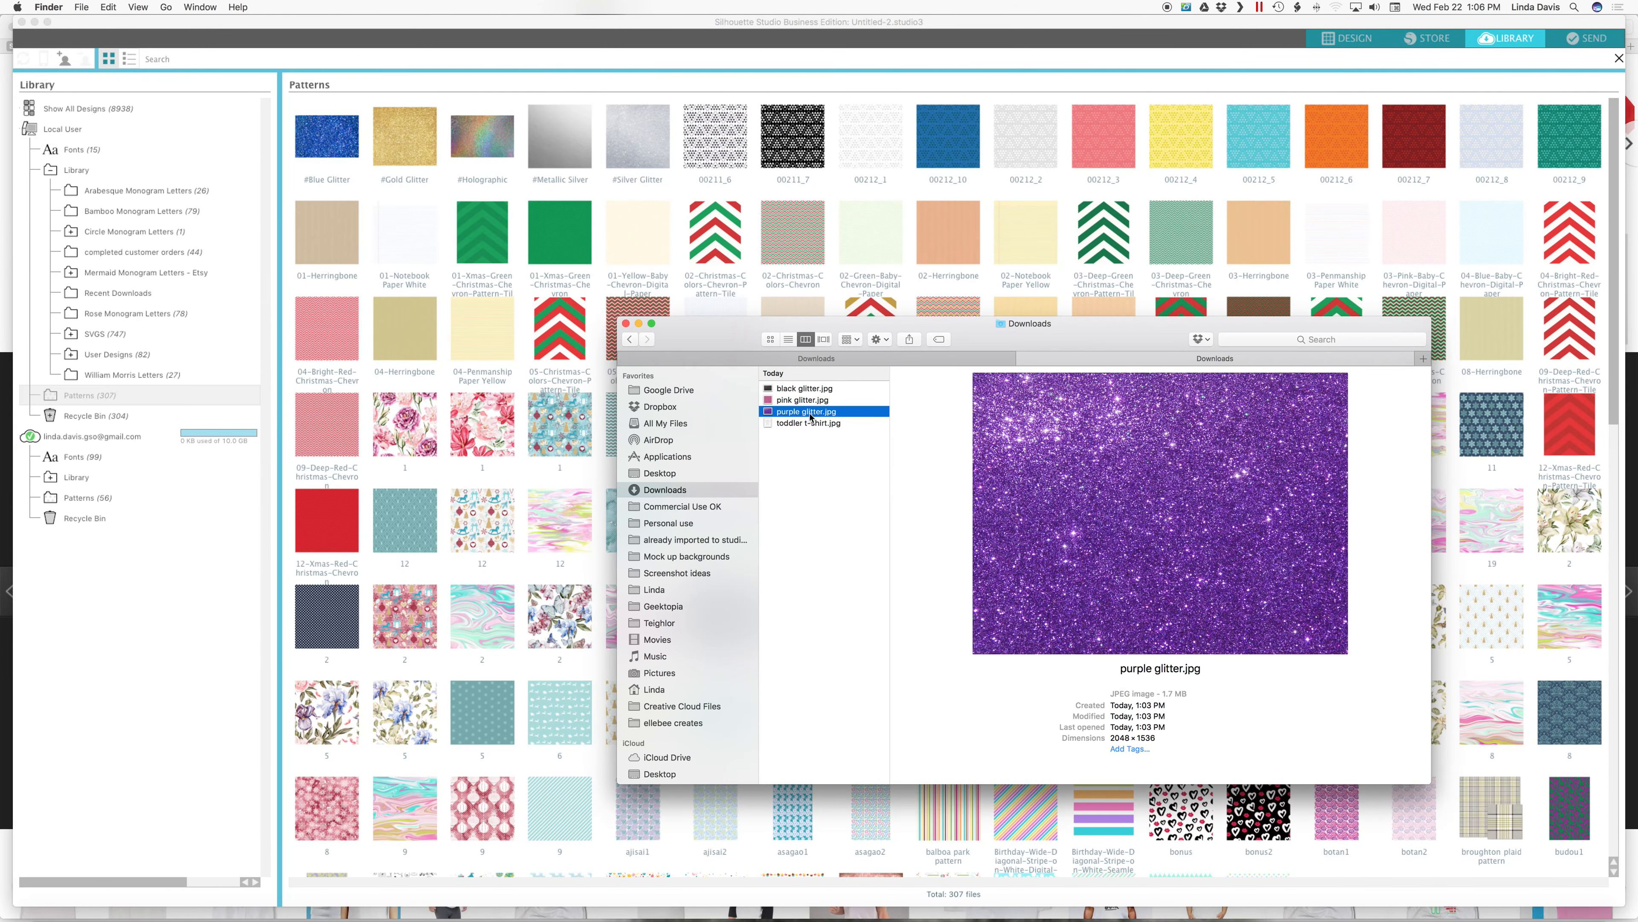
shift+click(810, 388)
drag(816, 418, 142, 401)
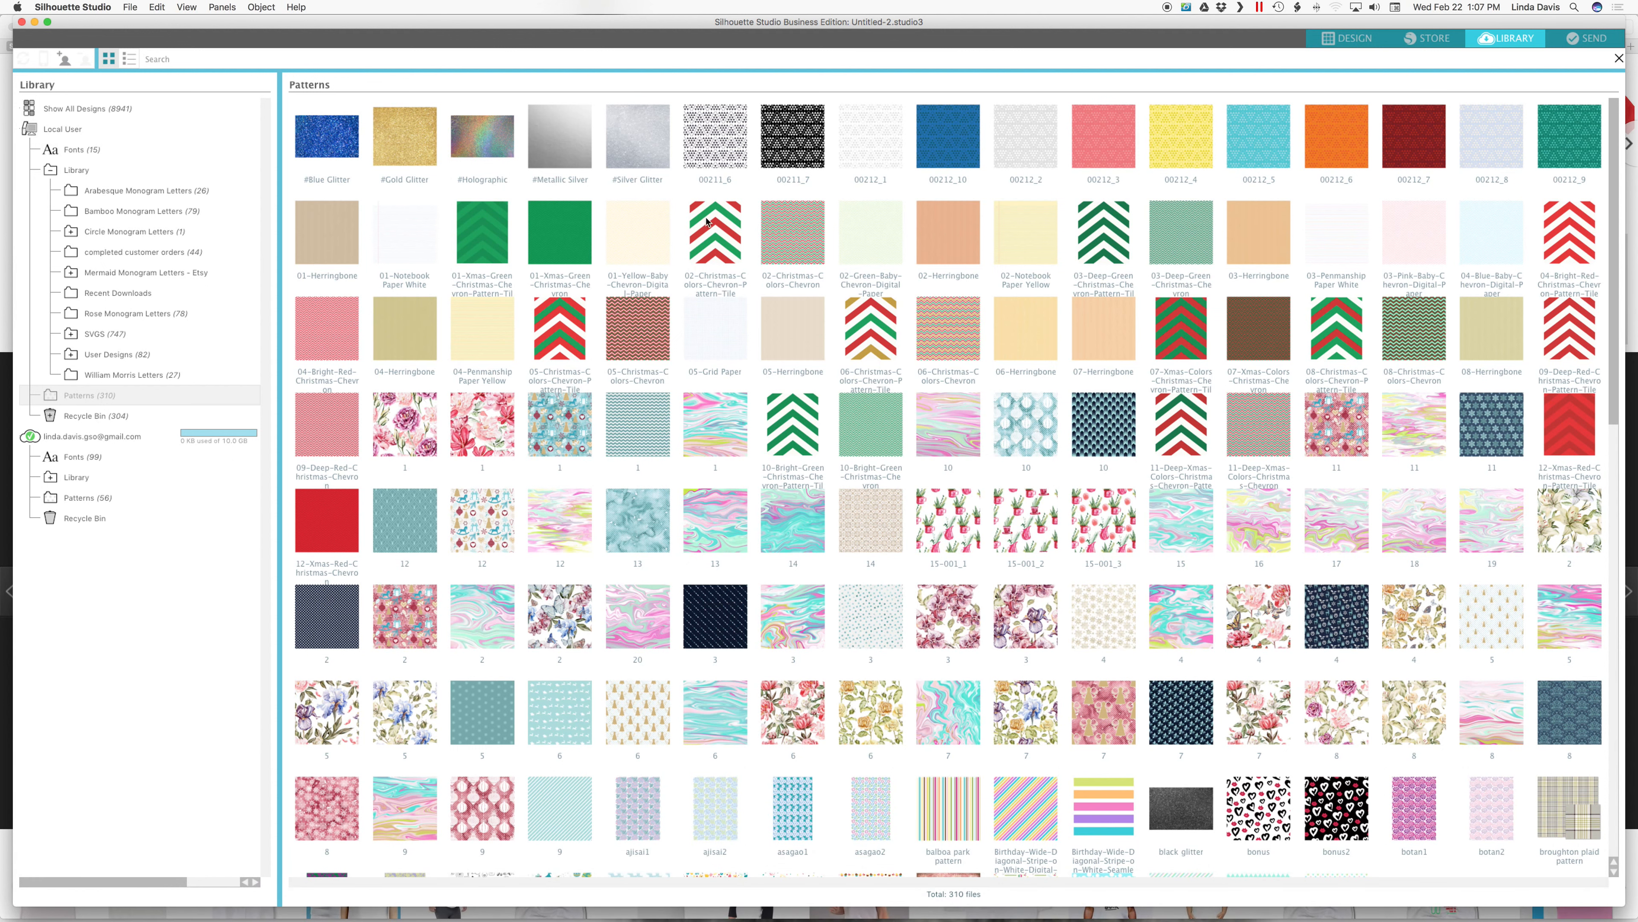
Return to the design page and fill the large "3" and the word "thir-" with the purple glitter pattern.
click(1357, 40)
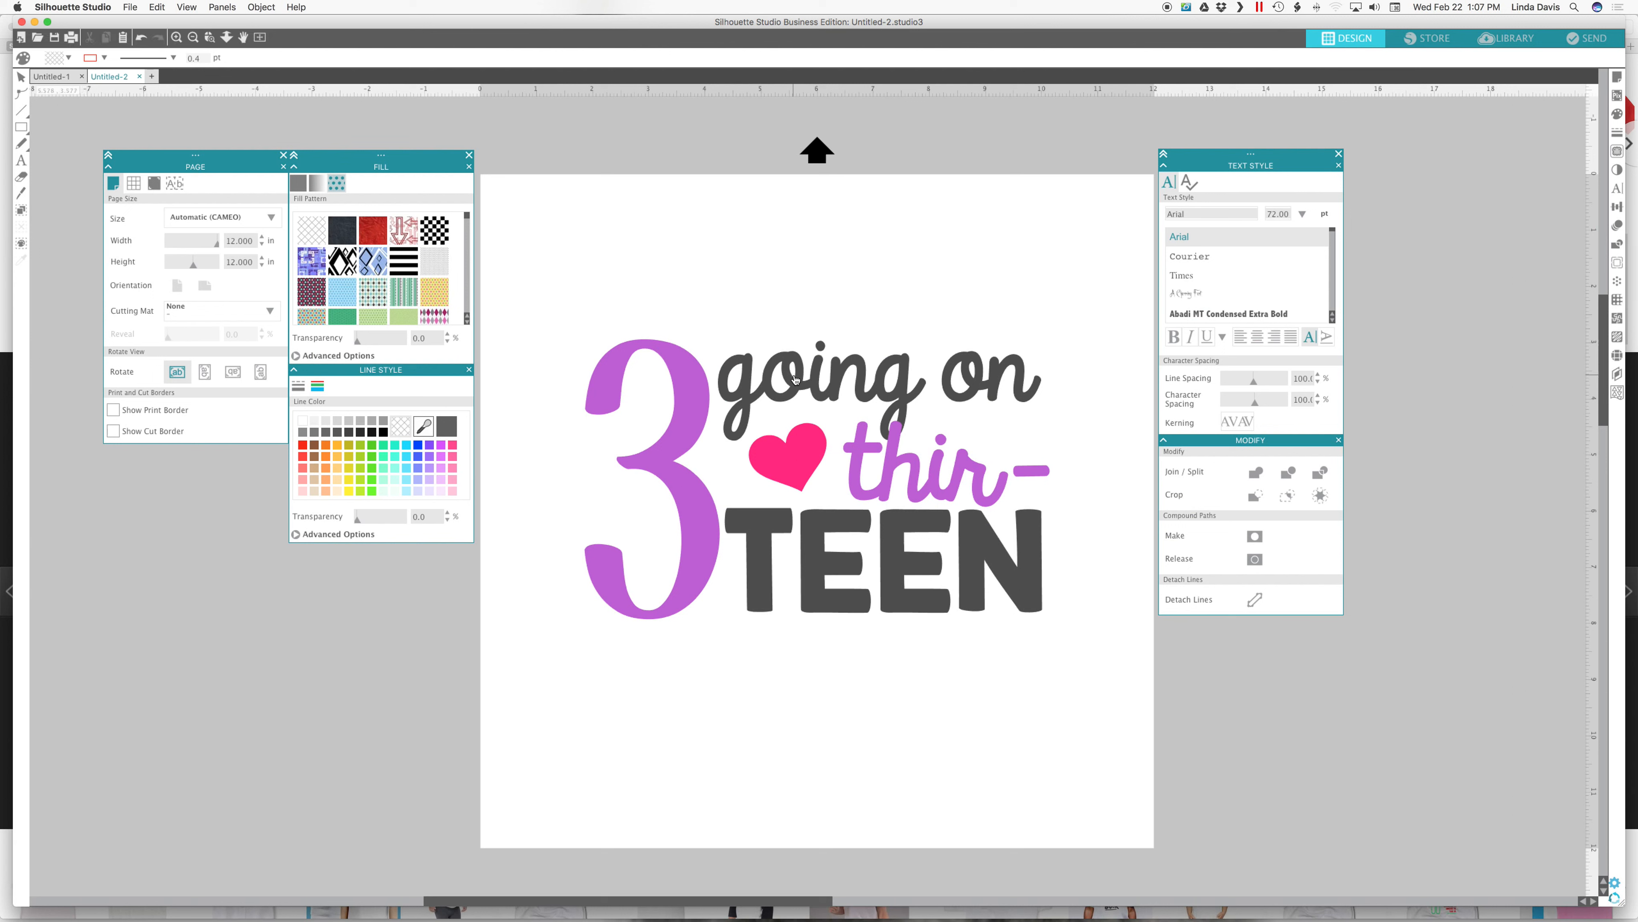
click(697, 396)
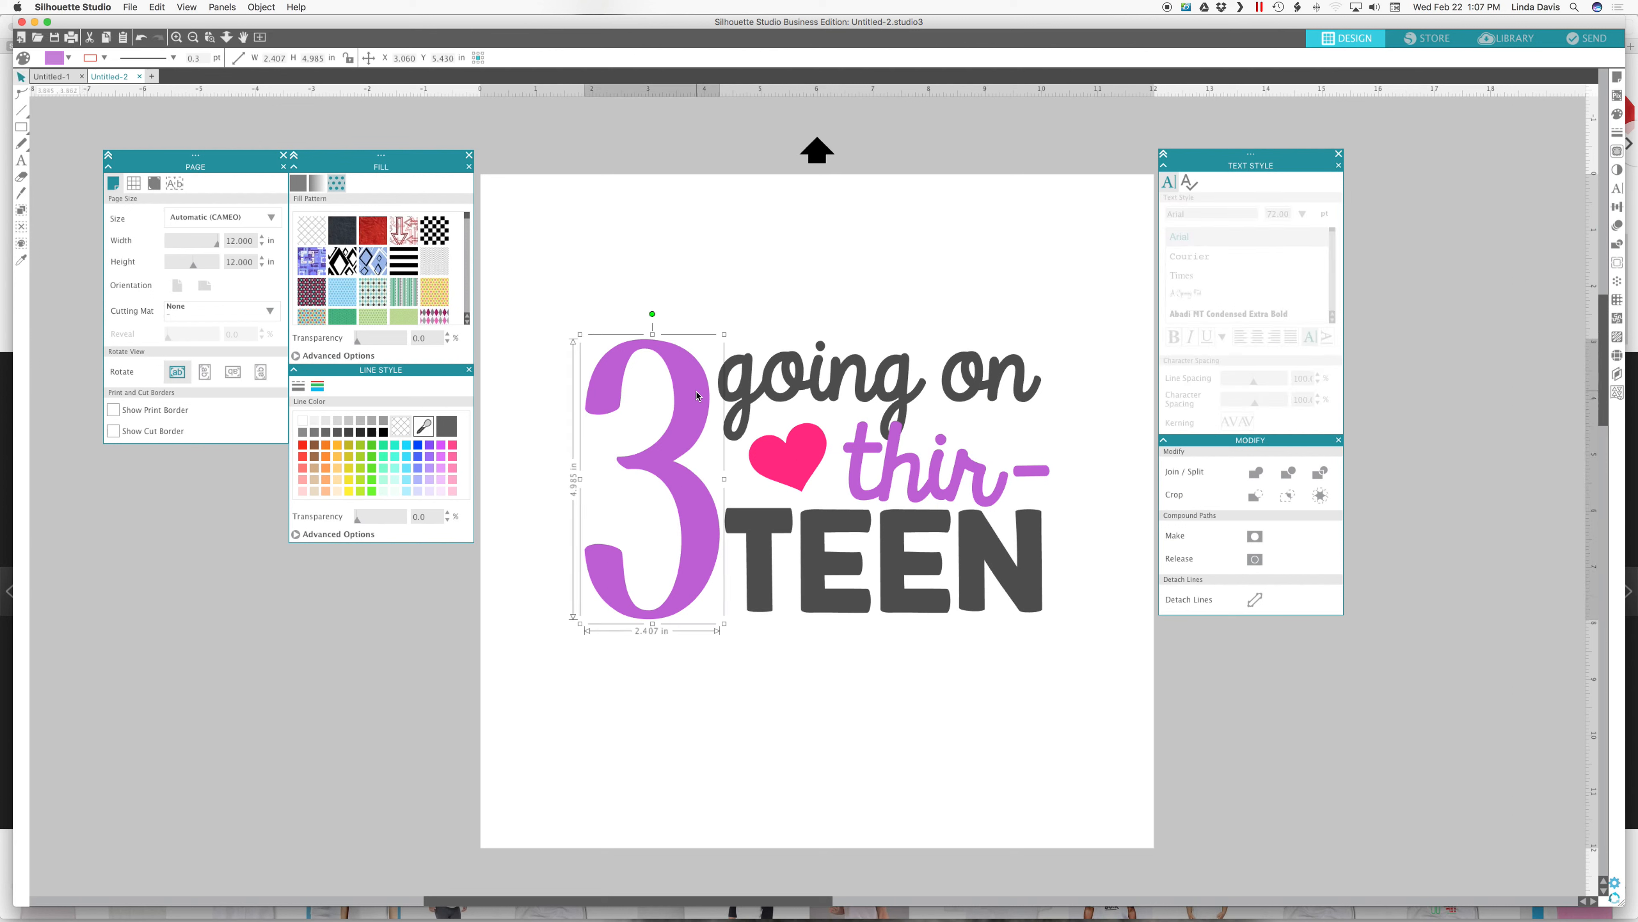
shift+click(915, 465)
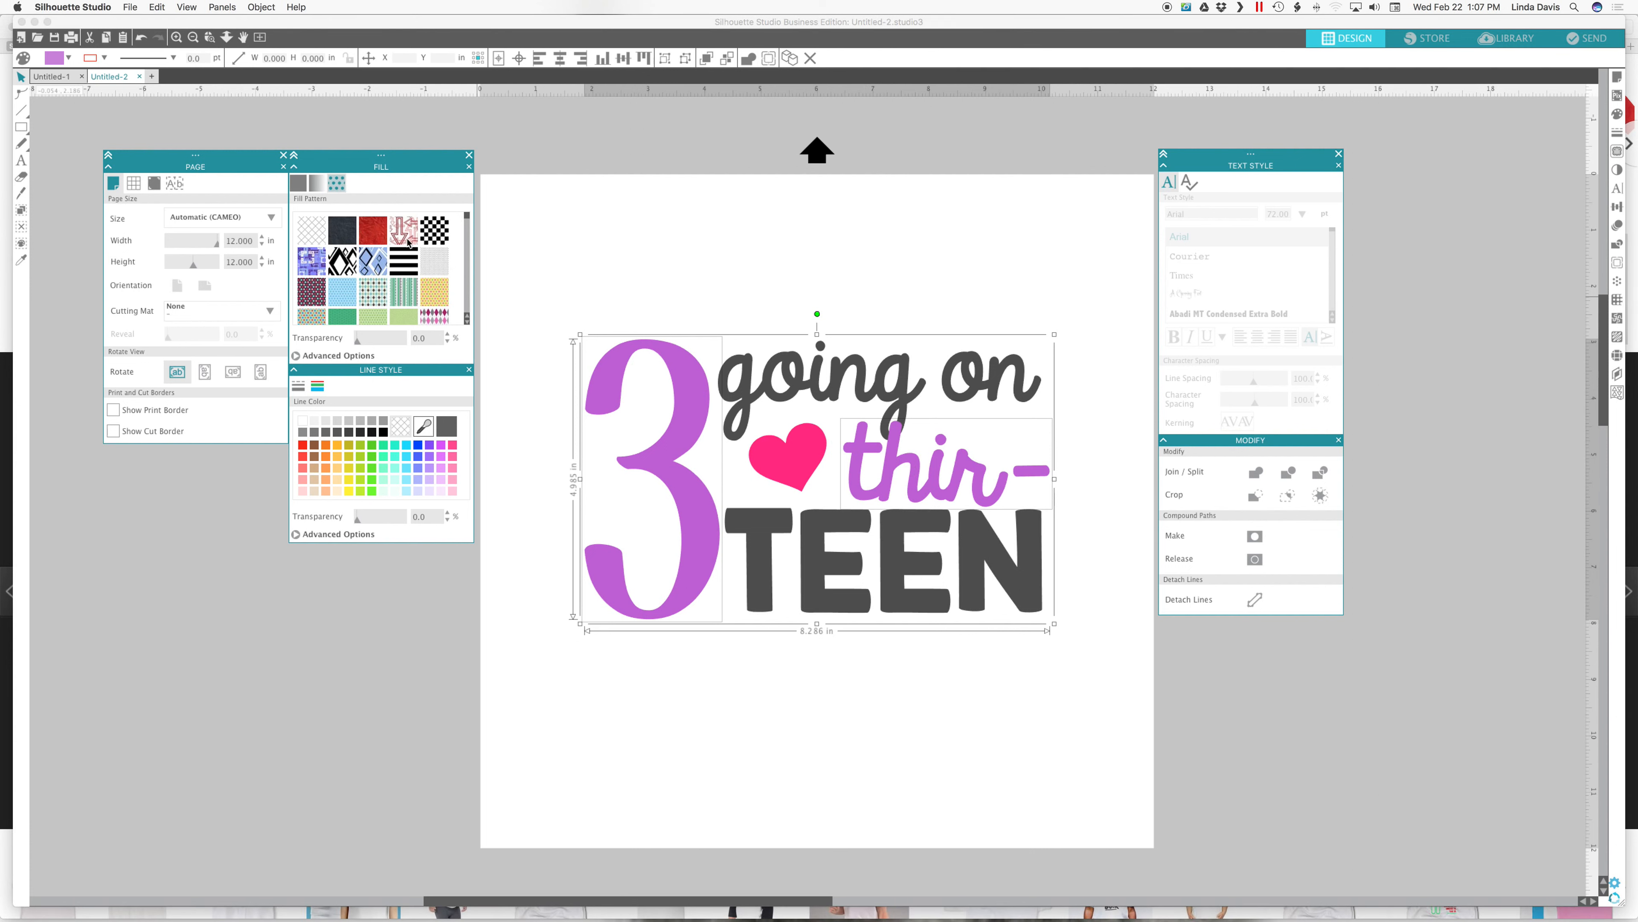
scroll(396, 285, down, 2)
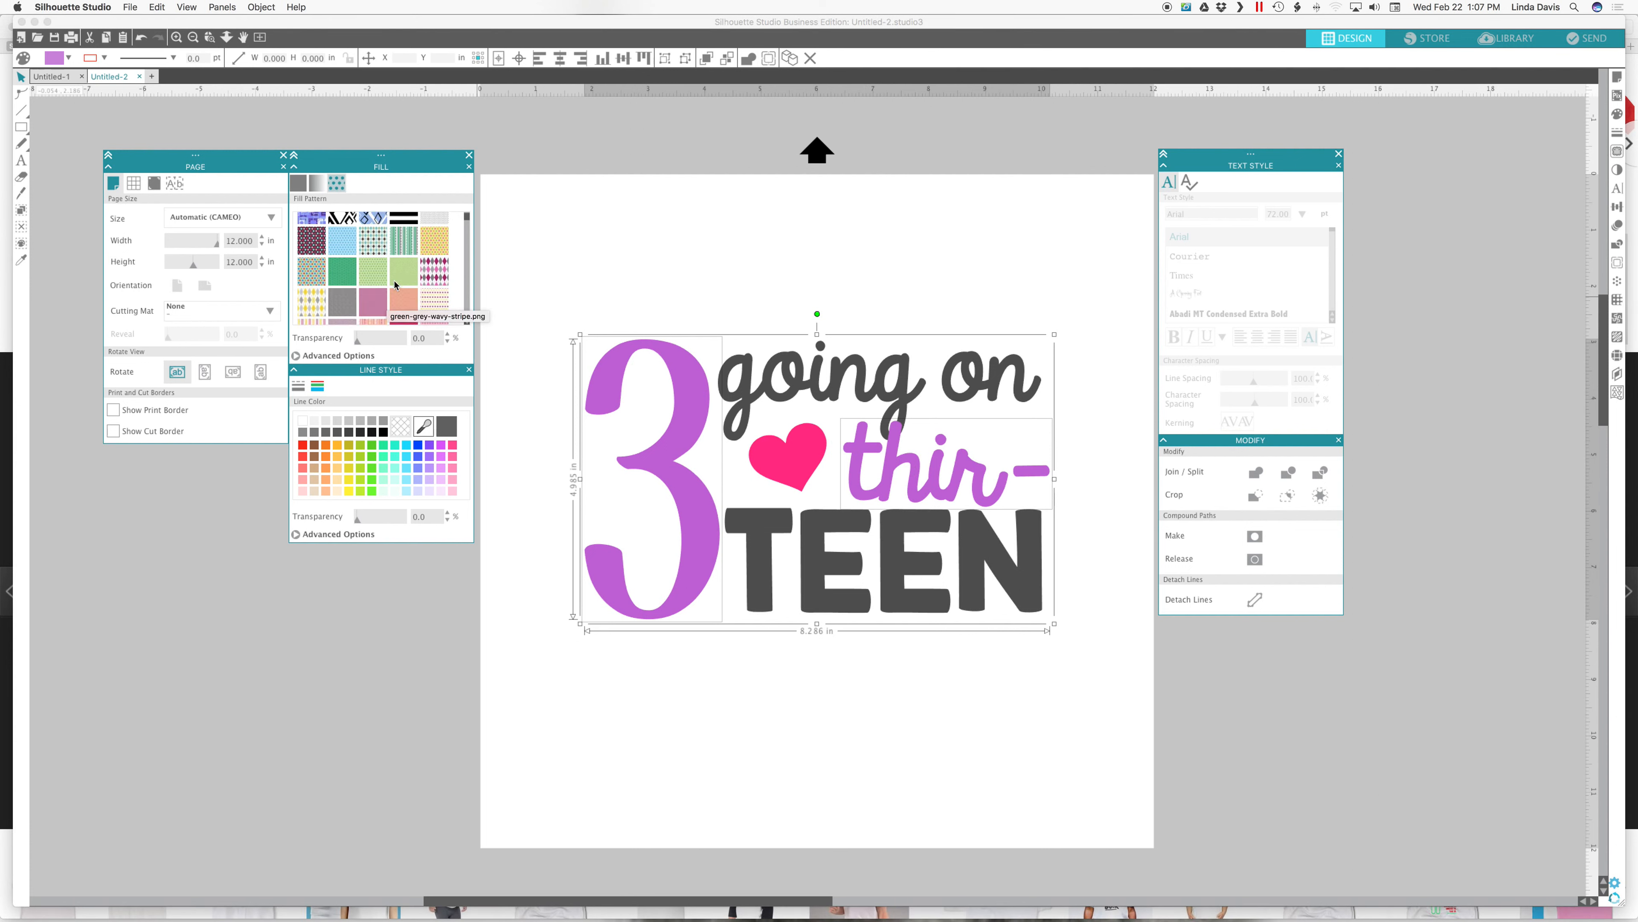
scroll(396, 284, down, 2)
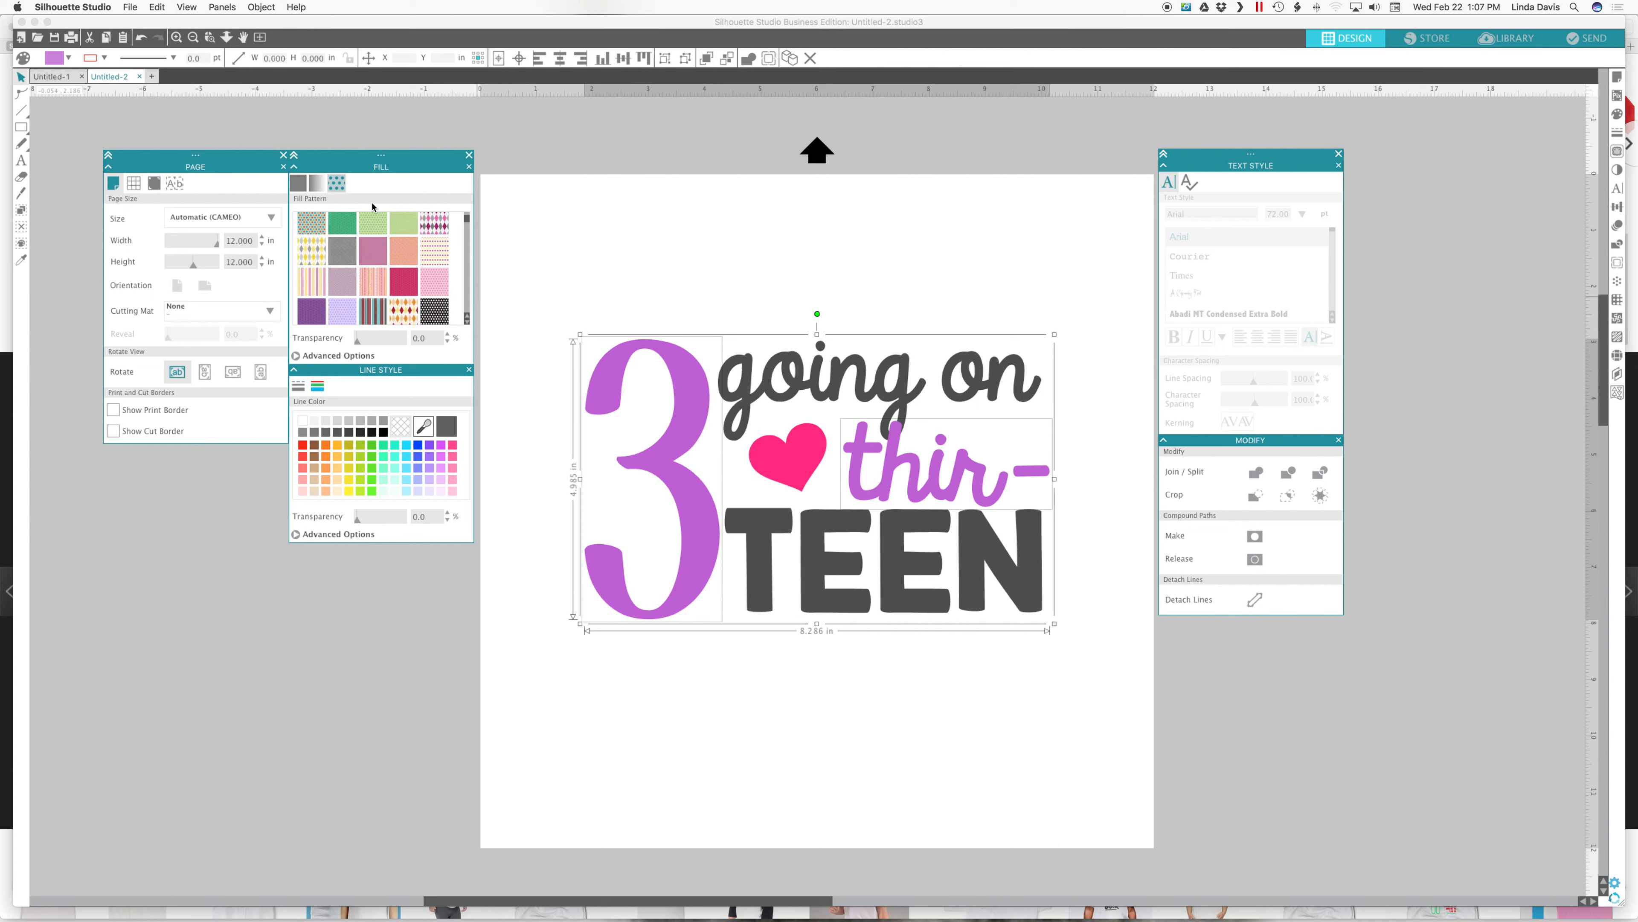
click(301, 186)
click(336, 182)
scroll(389, 290, down, 1)
scroll(389, 290, down, 6)
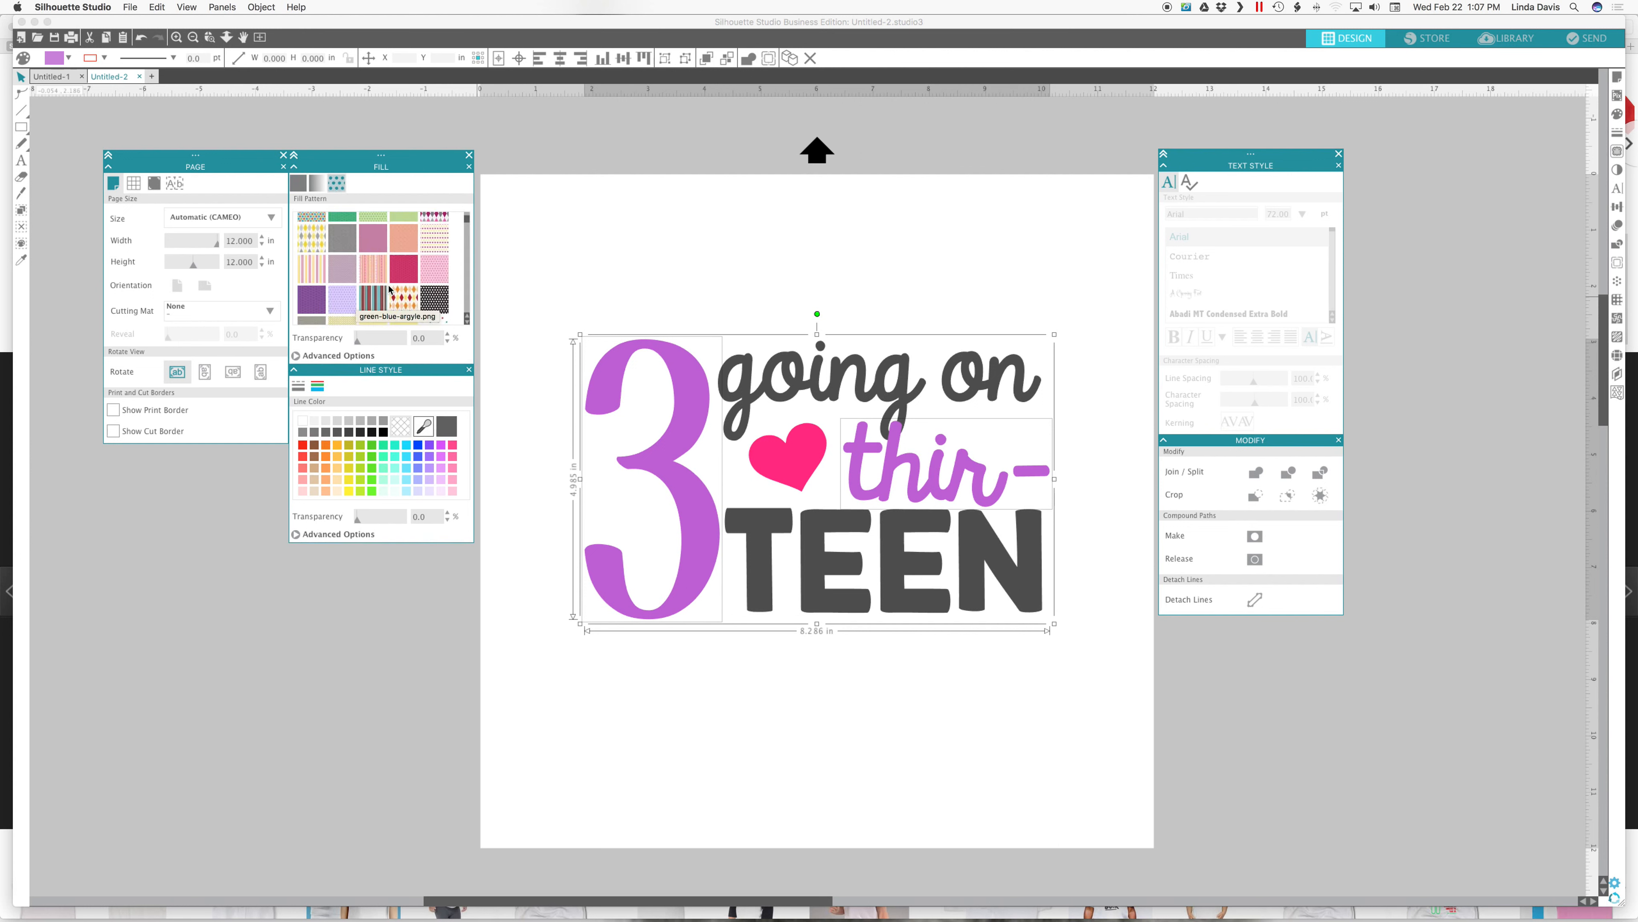
scroll(389, 289, down, 8)
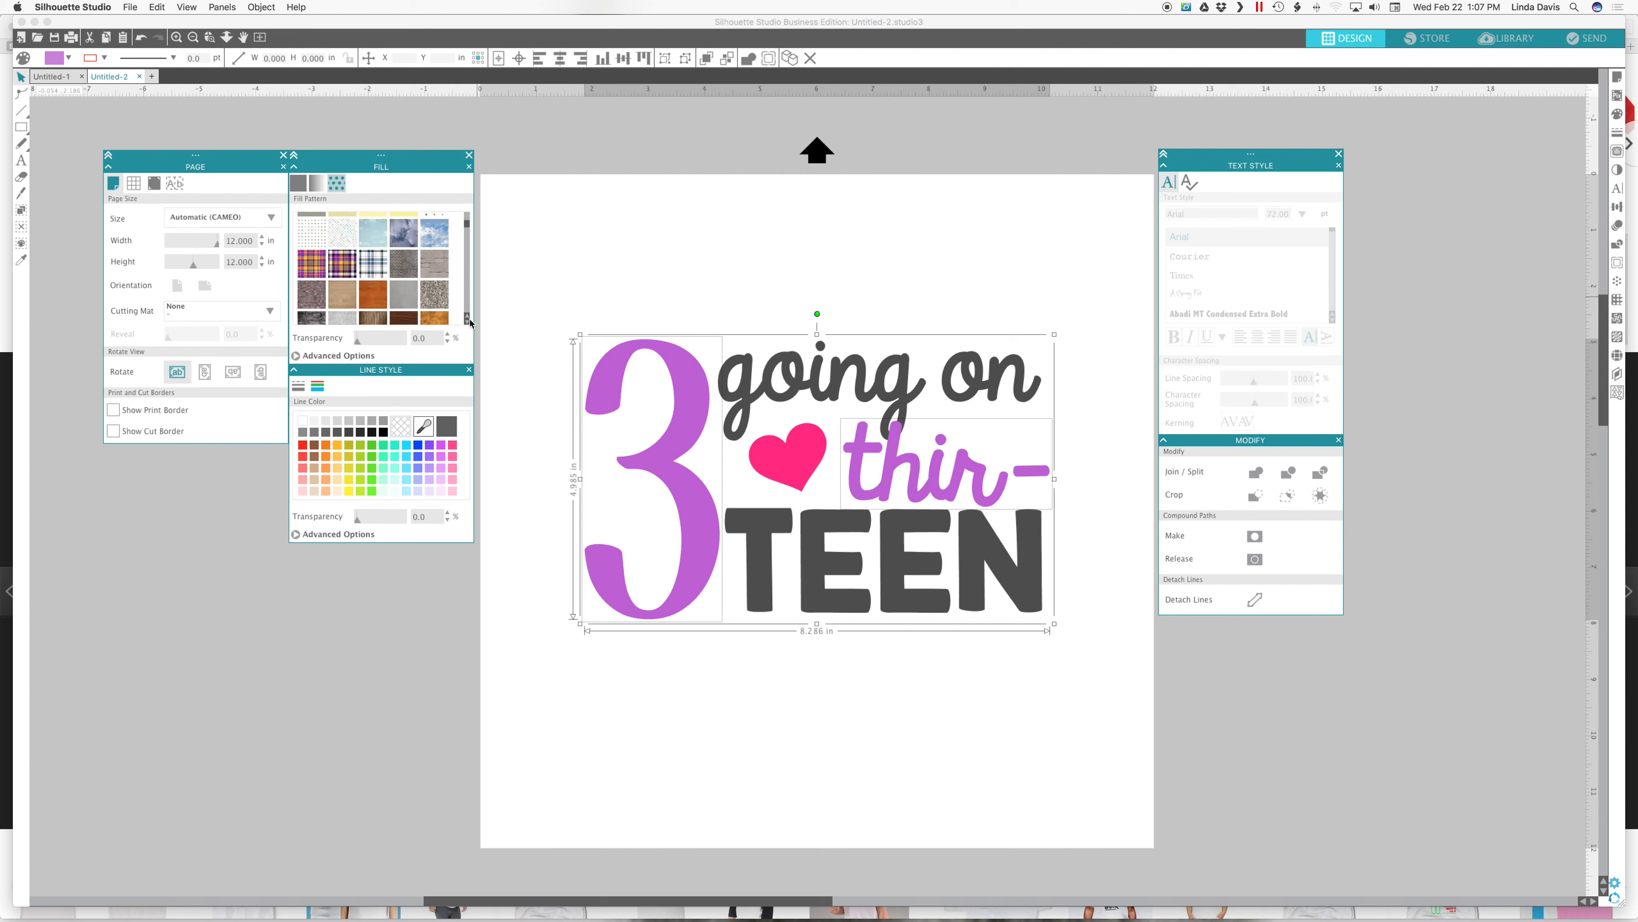
scroll(469, 326, down, 8)
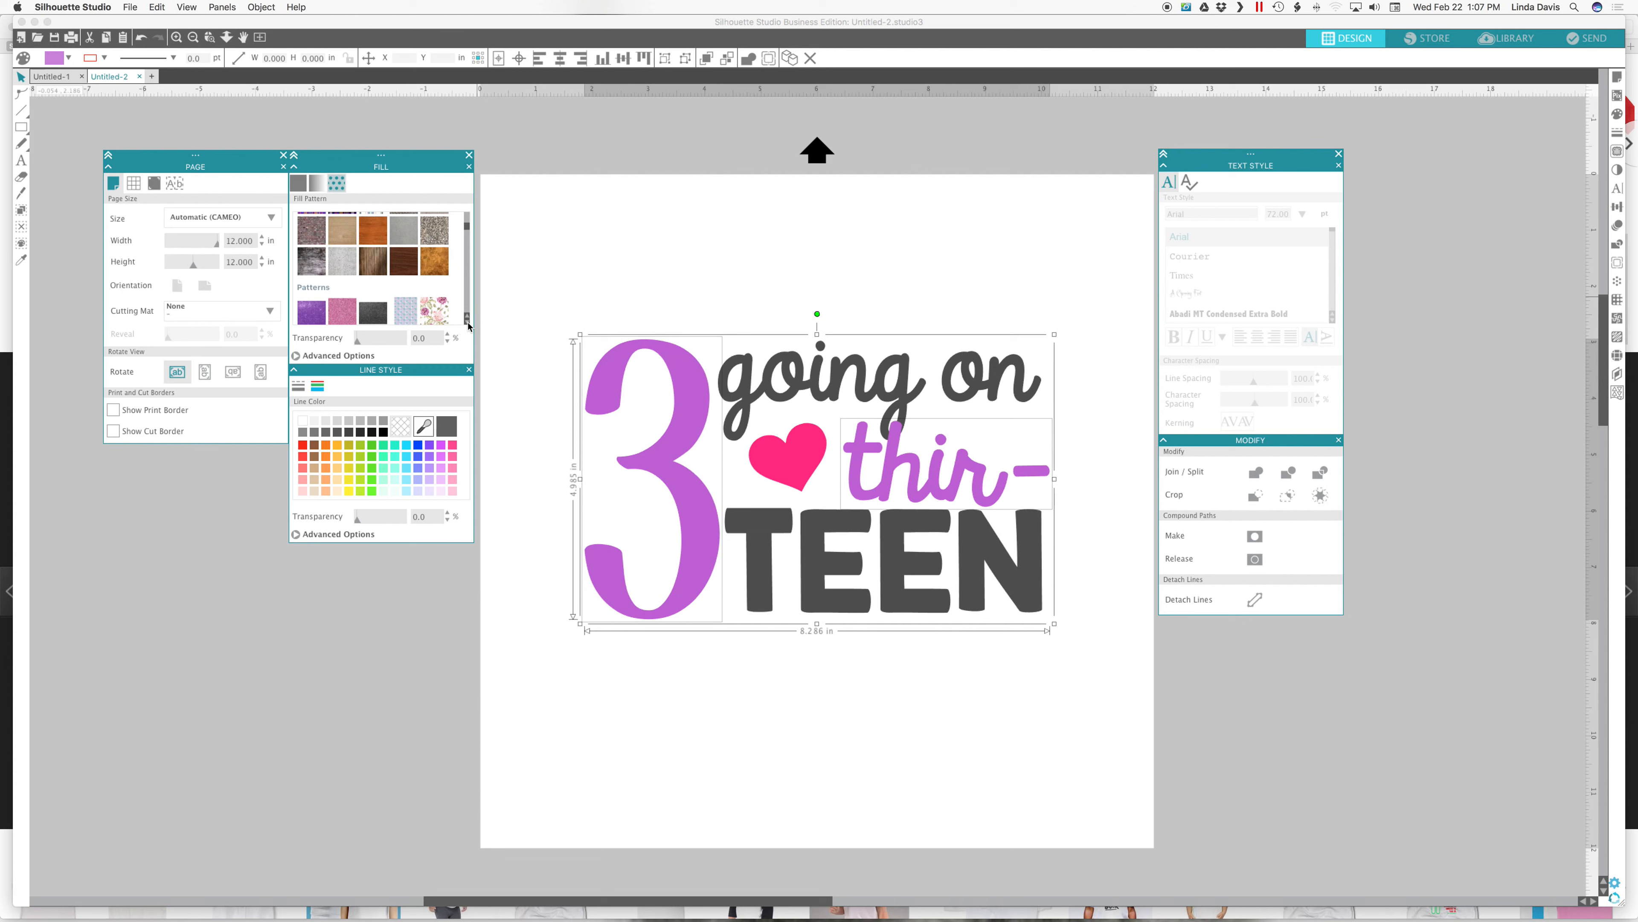
click(468, 321)
click(467, 321)
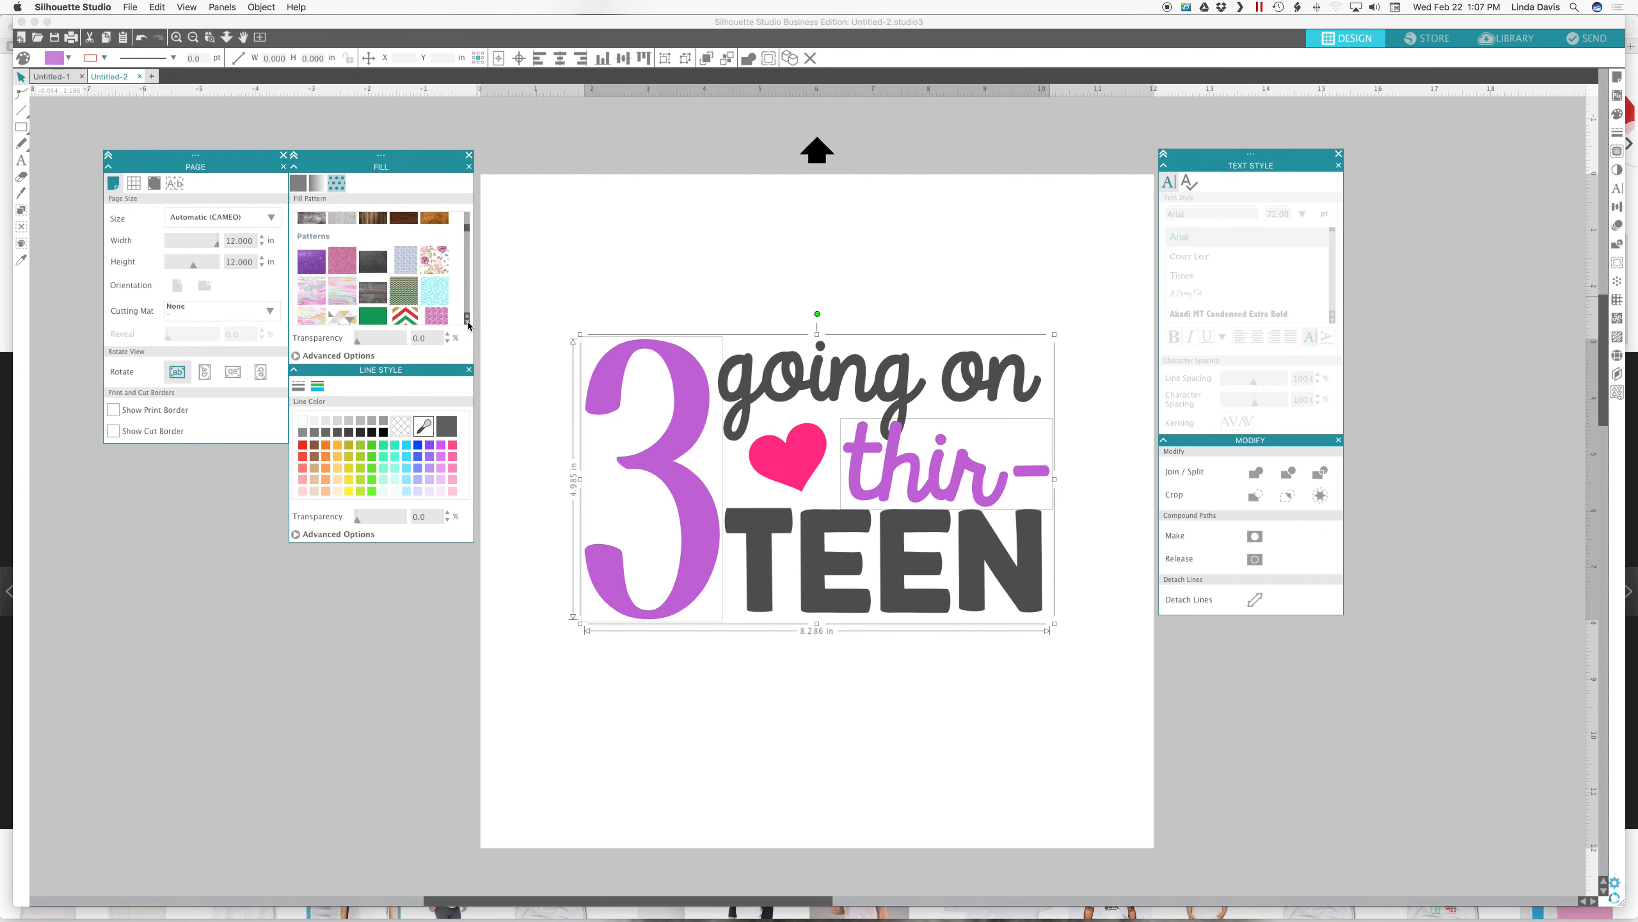
click(467, 322)
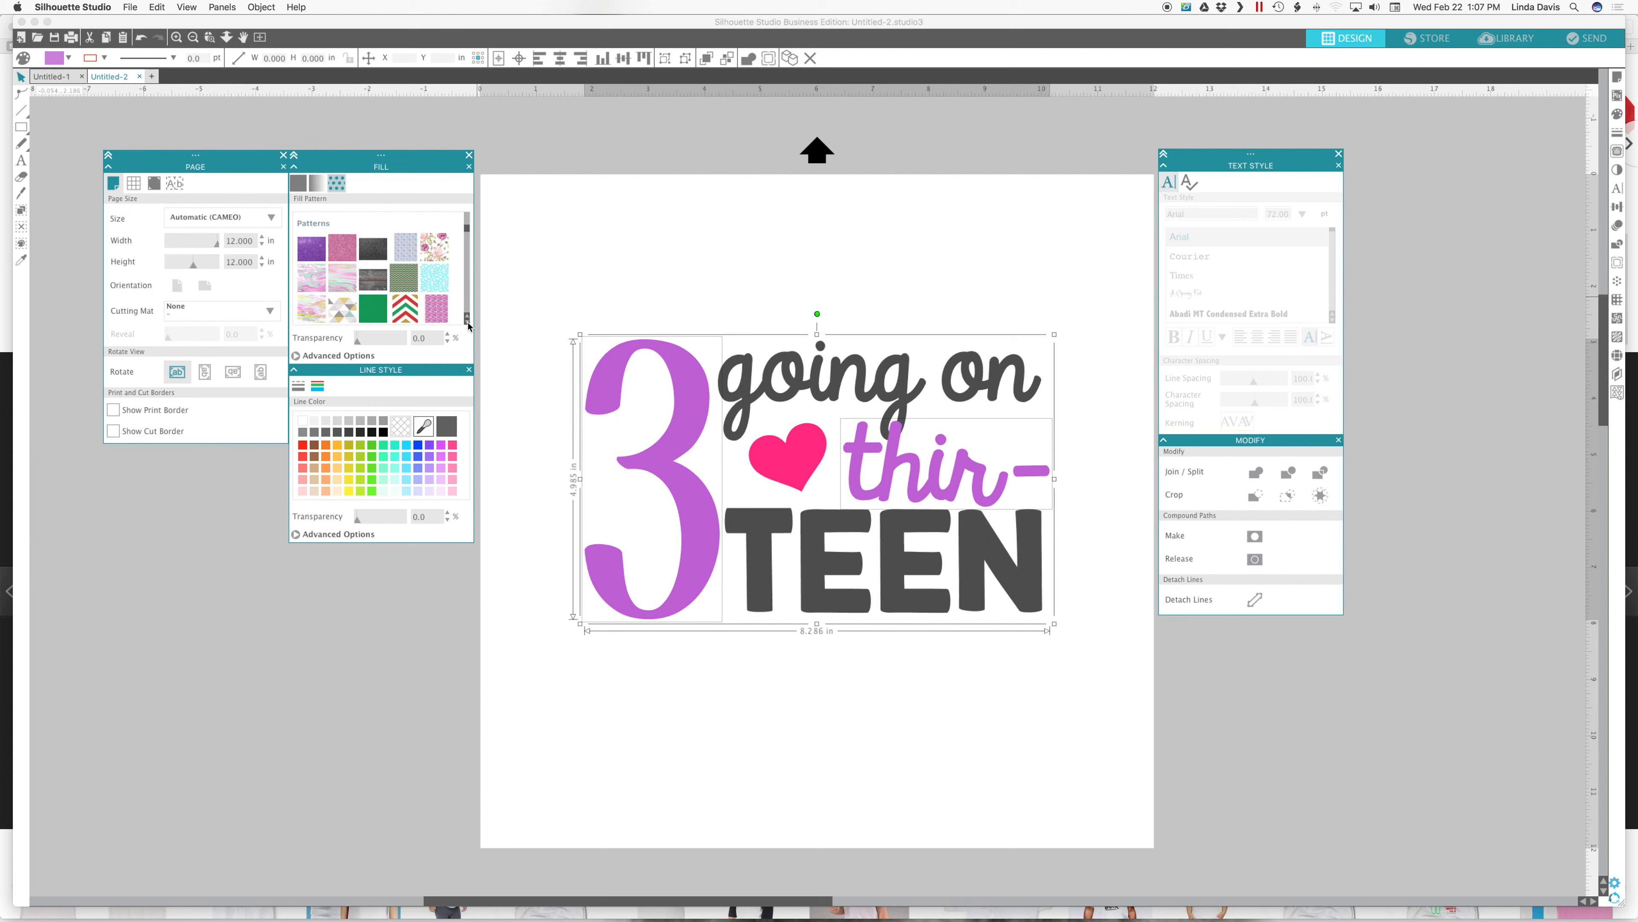
click(315, 248)
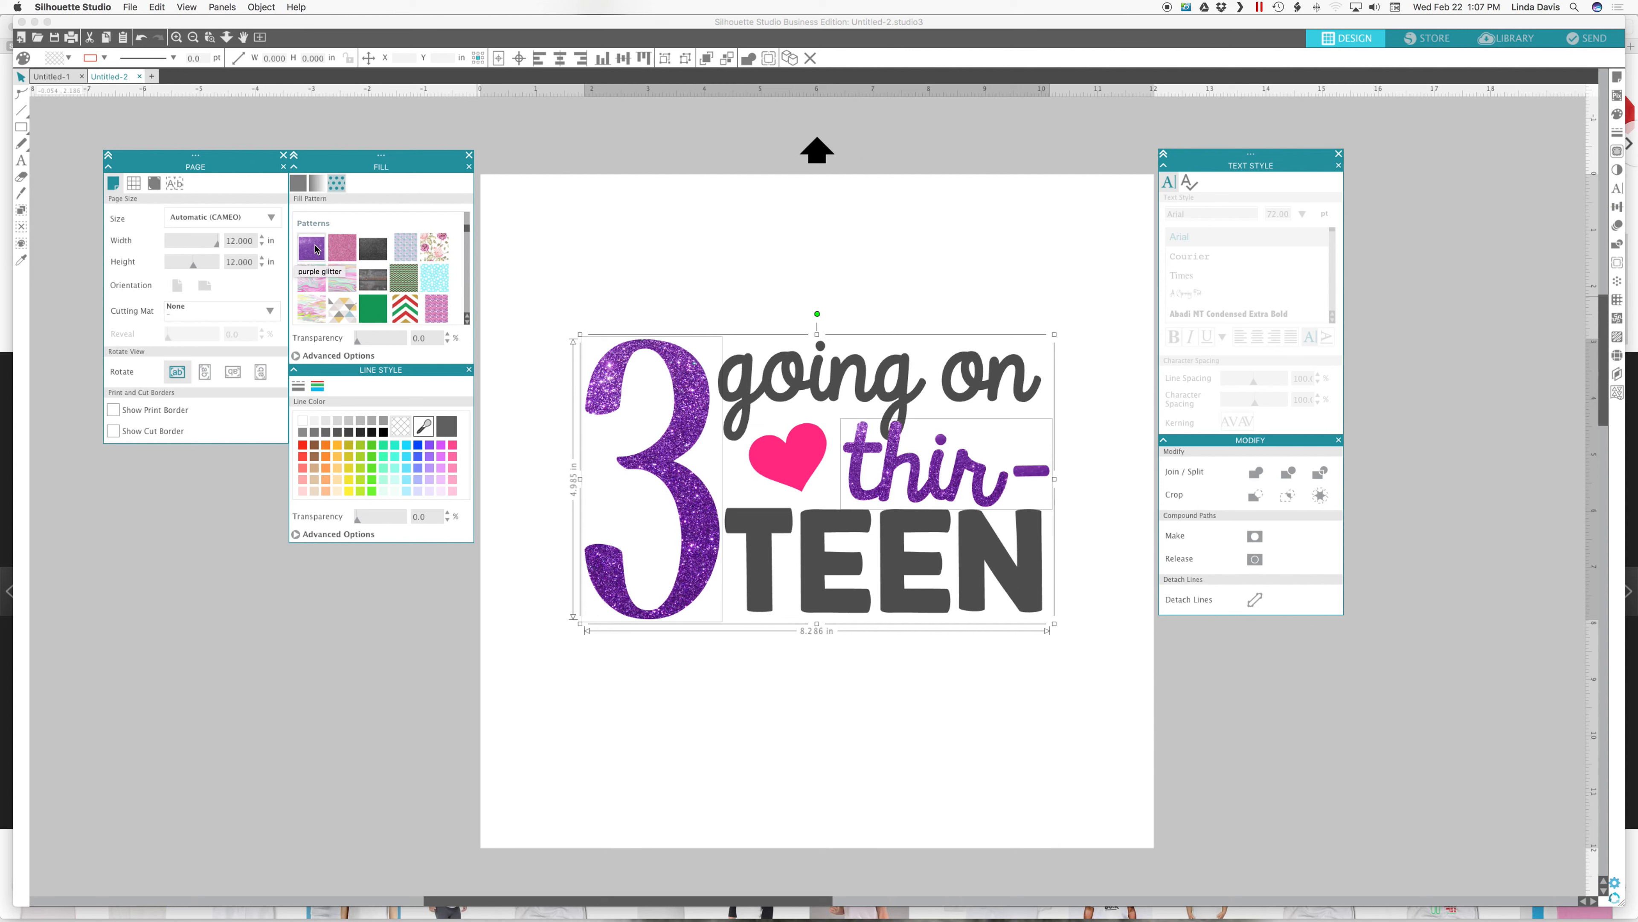
Fill the heart with the pink glitter pattern and the words "TEEN" and "going on" with the black glitter pattern.
click(776, 476)
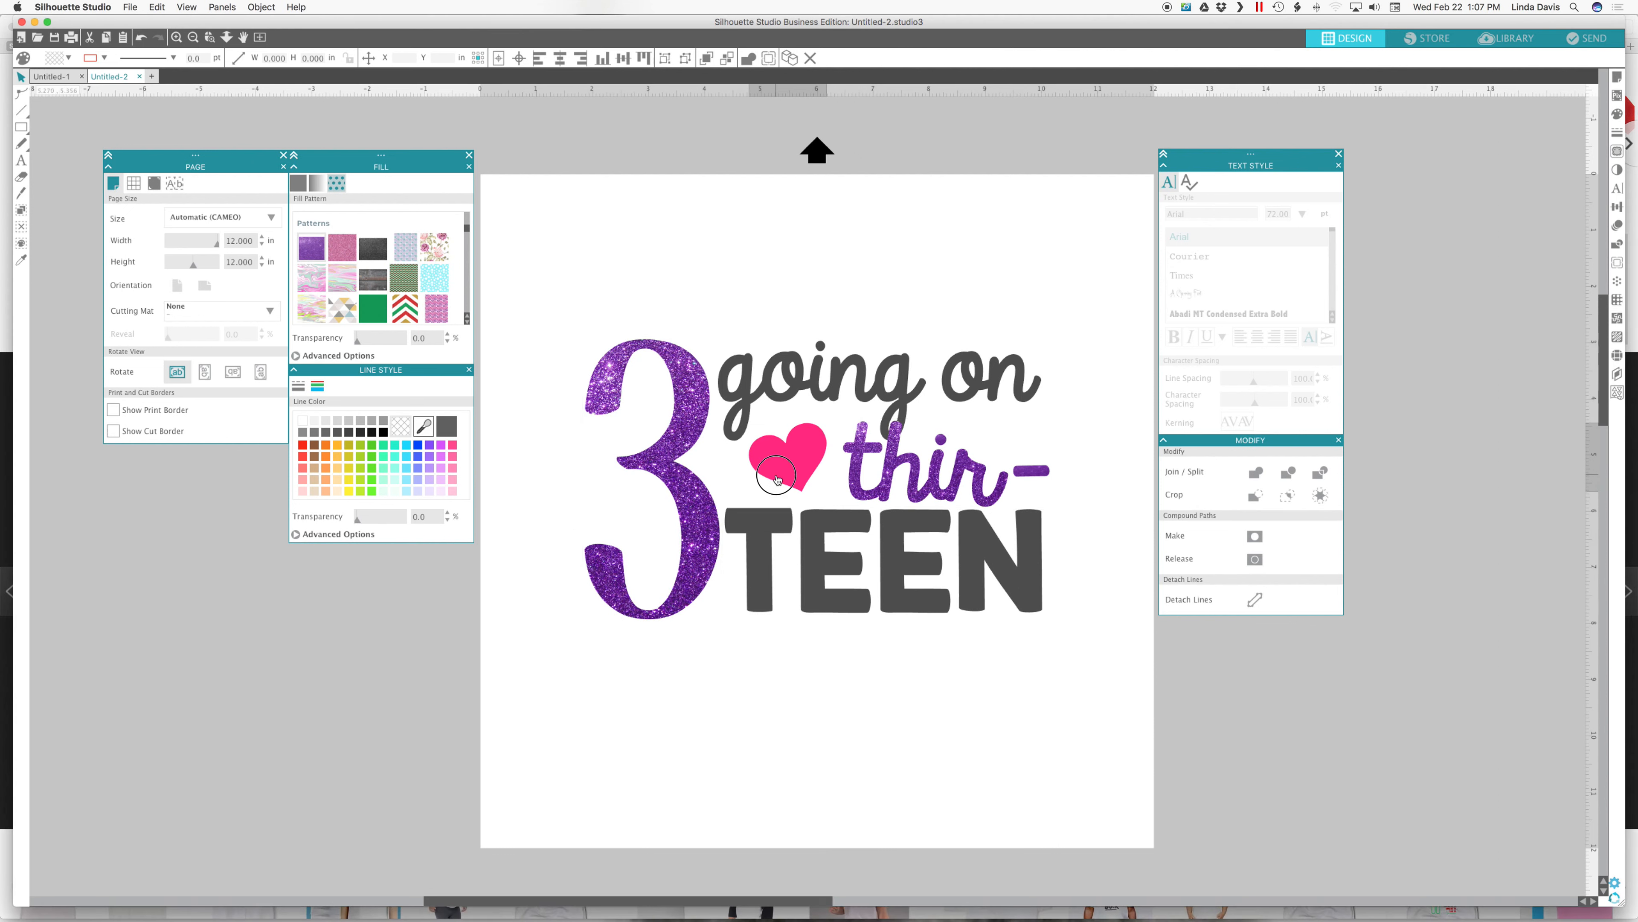
click(341, 246)
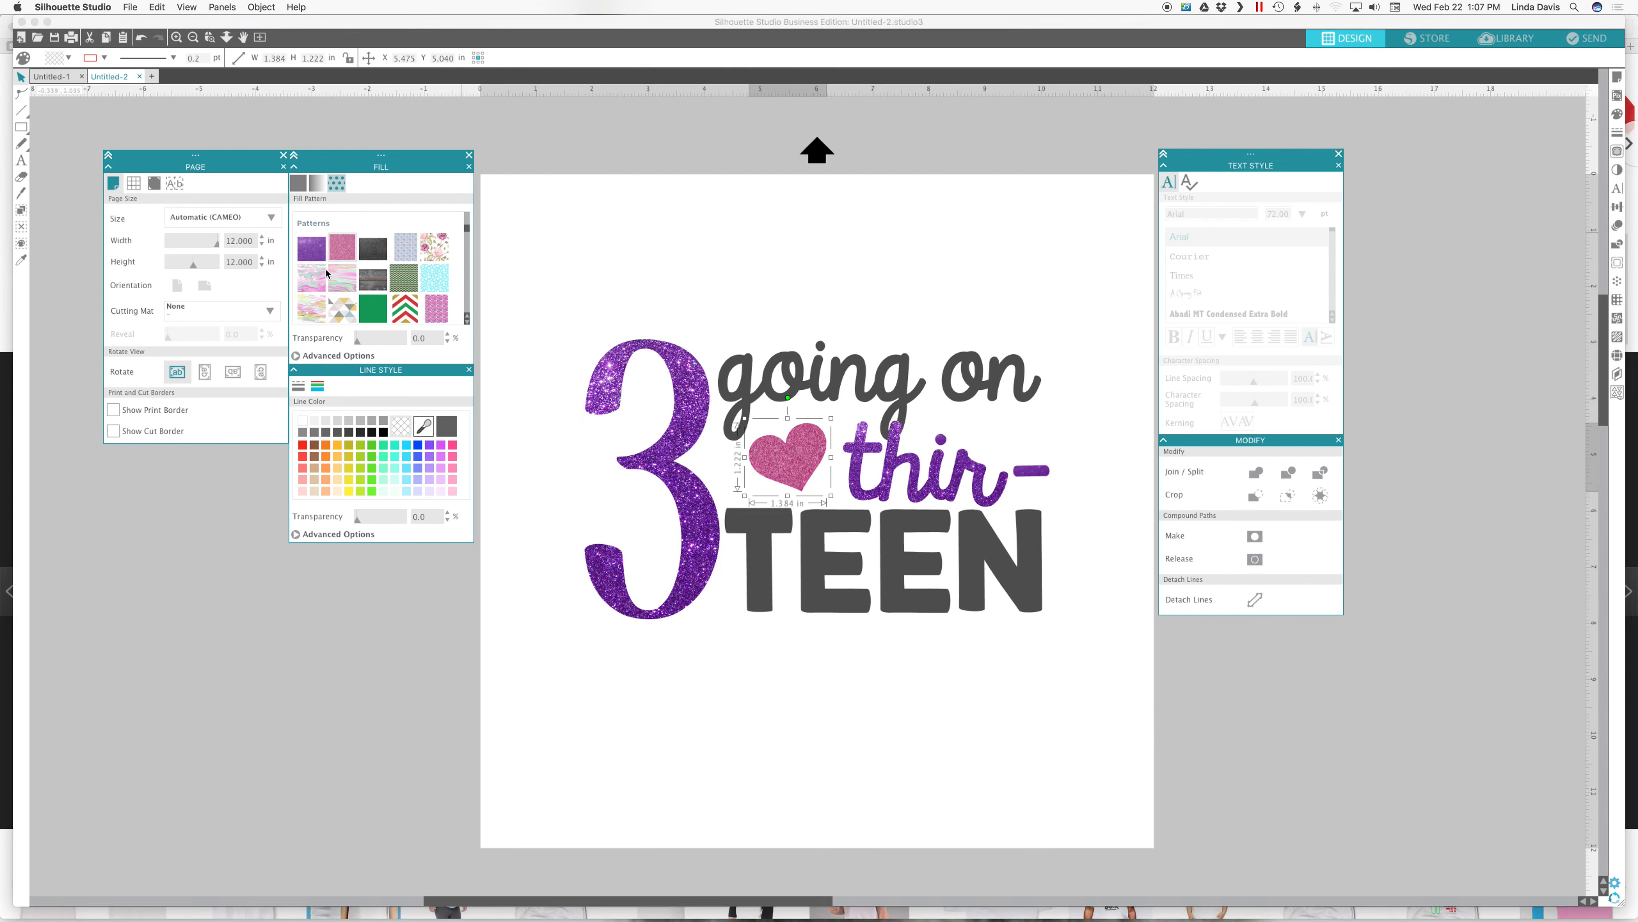
click(798, 378)
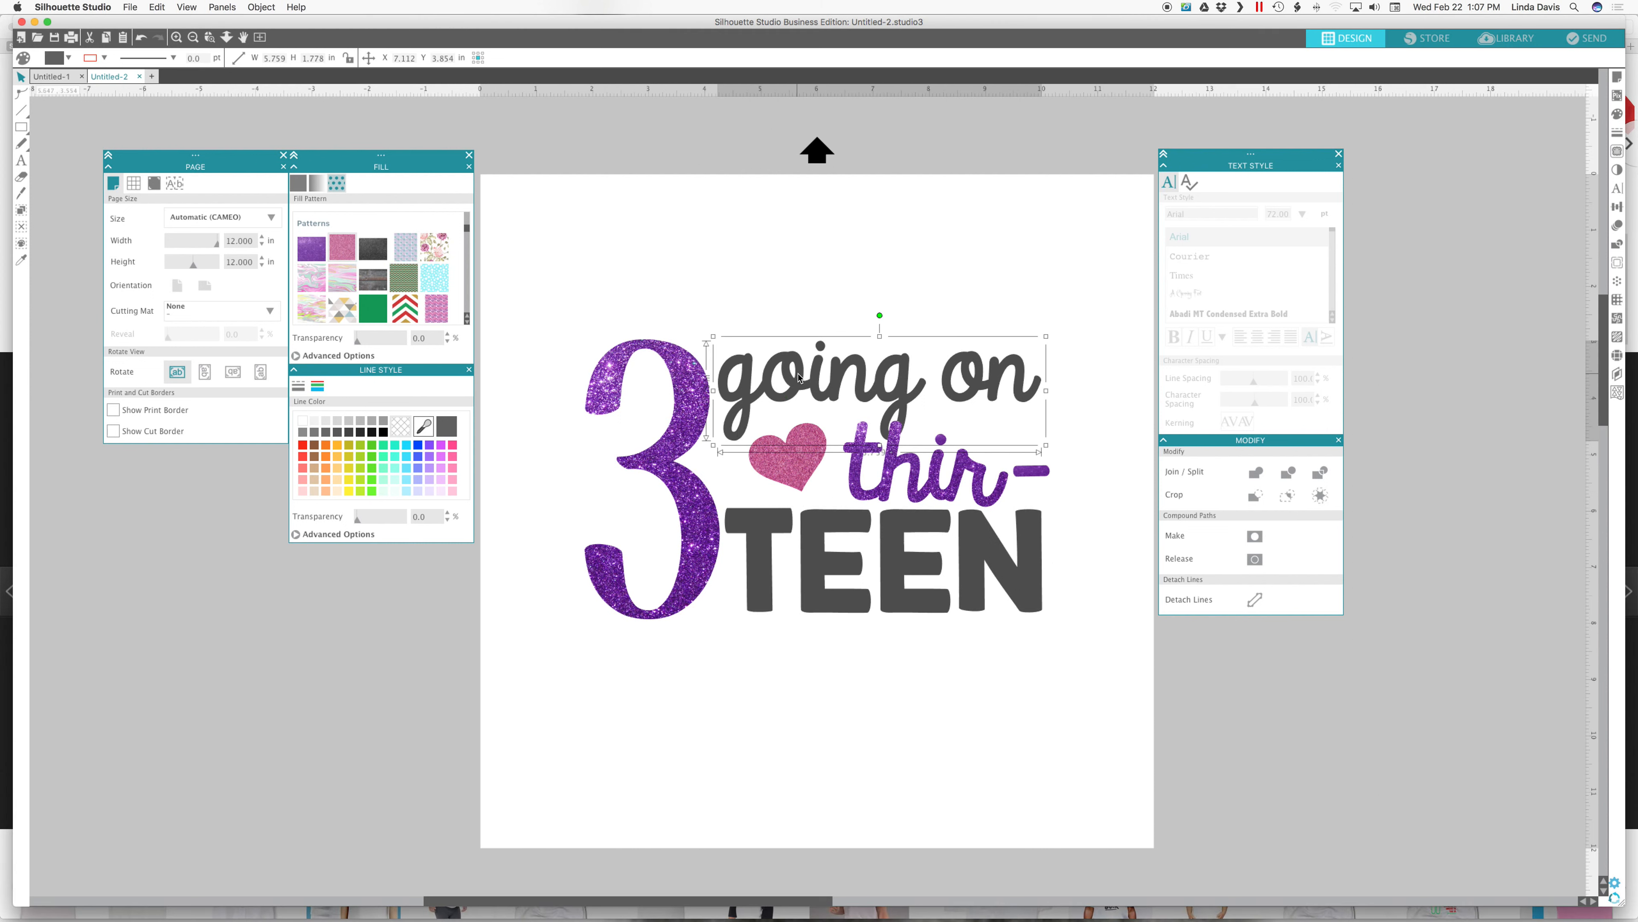
click(832, 521)
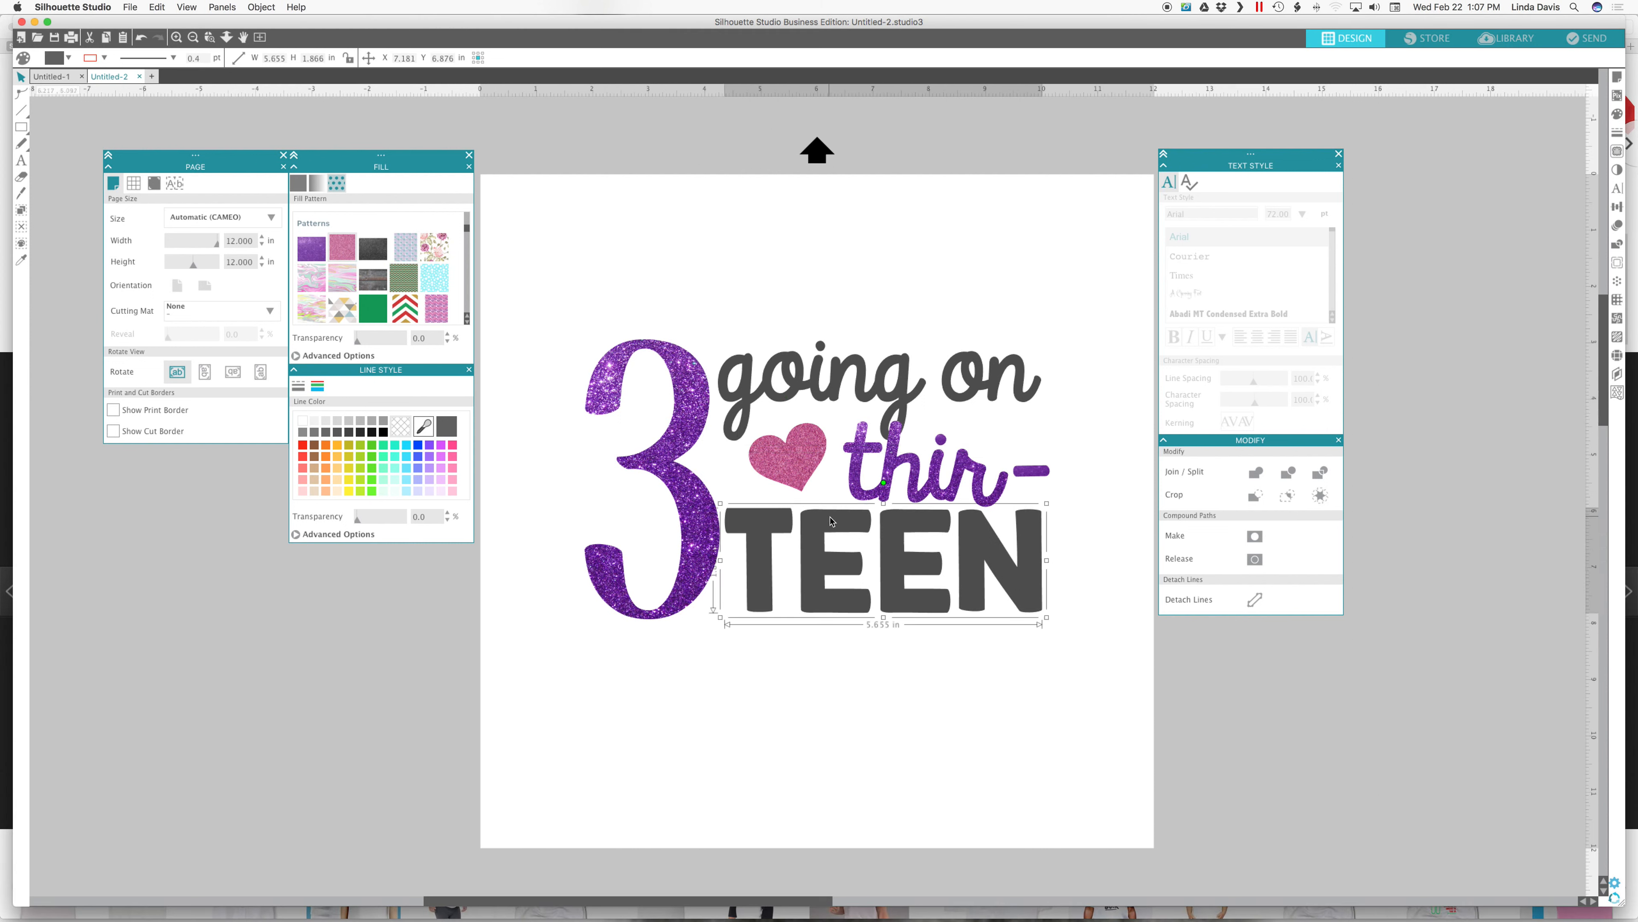
click(373, 251)
click(797, 383)
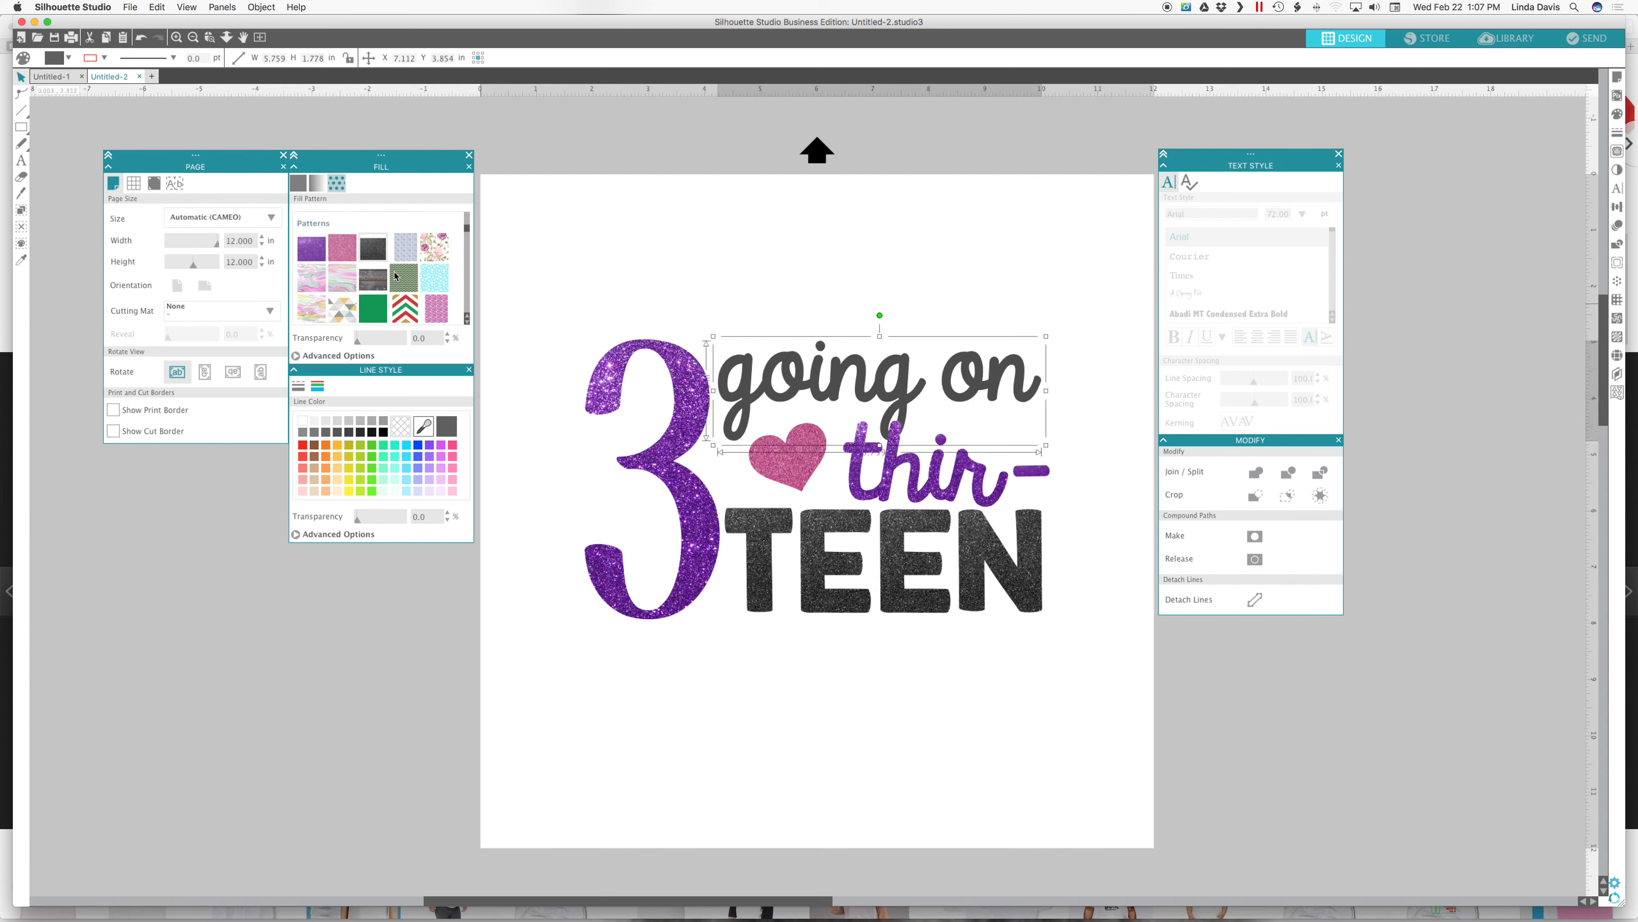
click(368, 247)
click(664, 321)
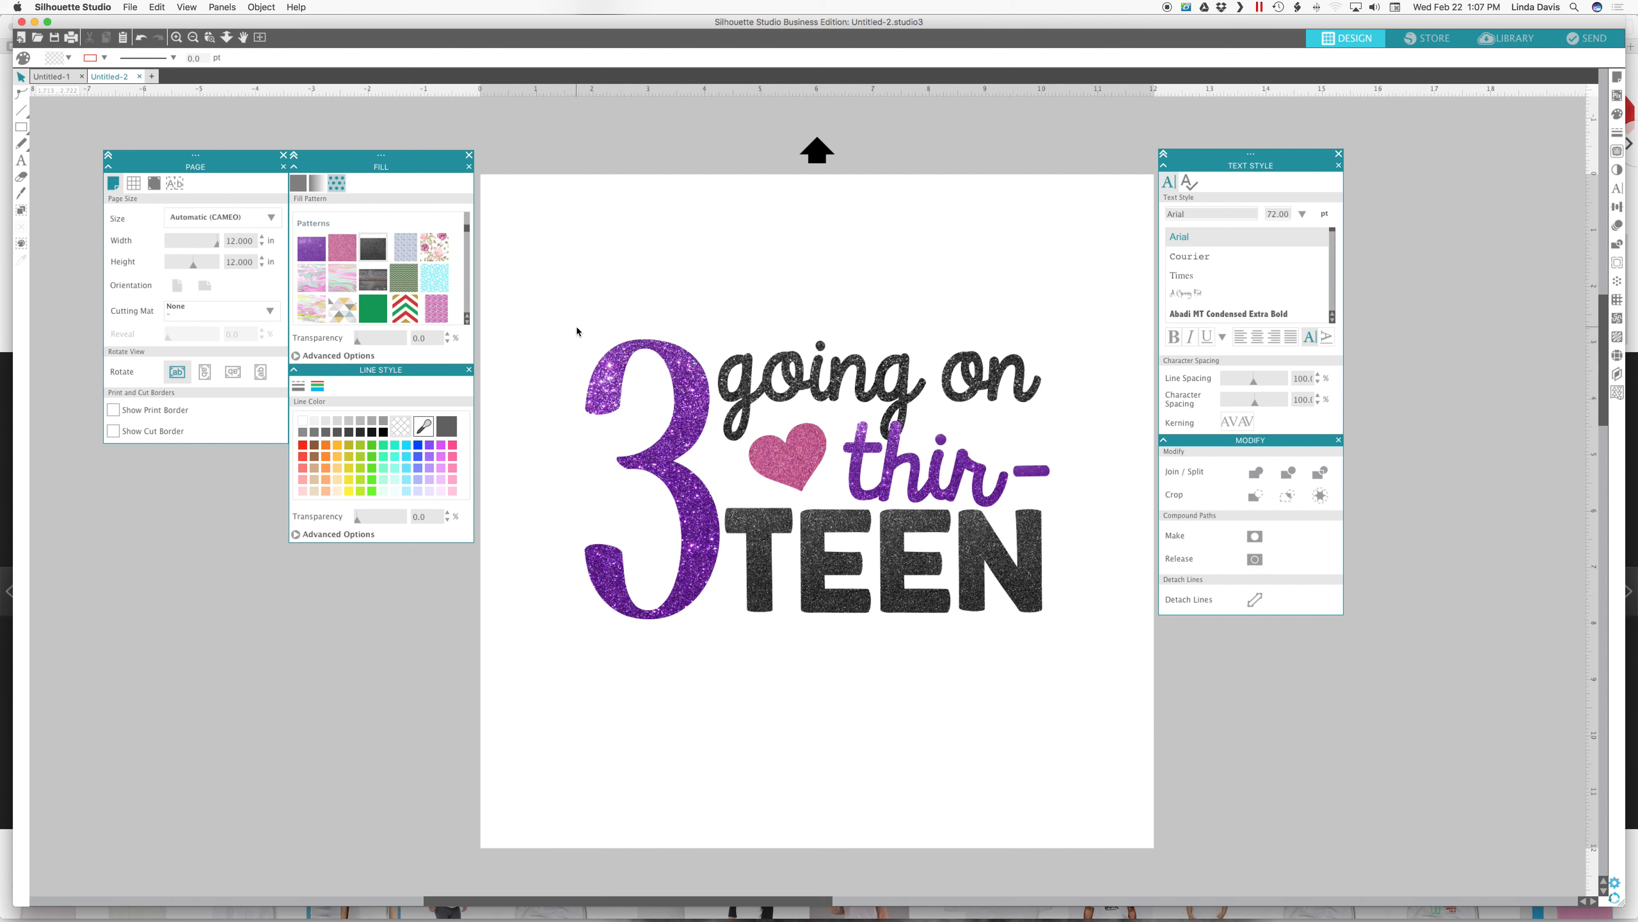
Merge toddler t-shirt.jpg from Downloads into the design and send it behind the glitter lettering.
click(130, 7)
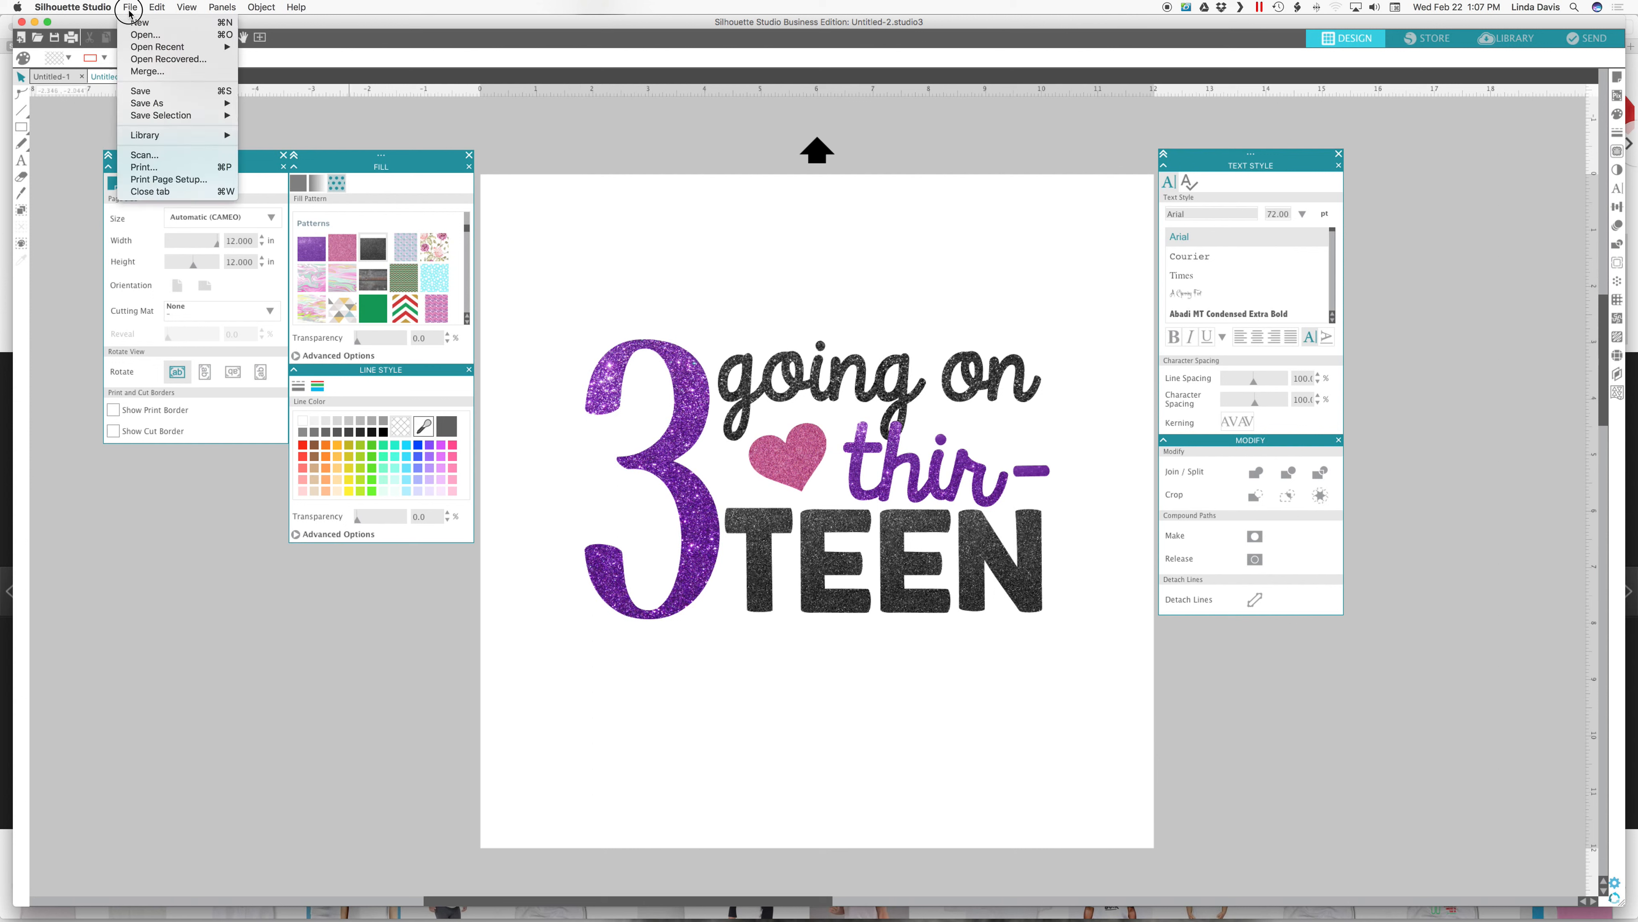
click(153, 95)
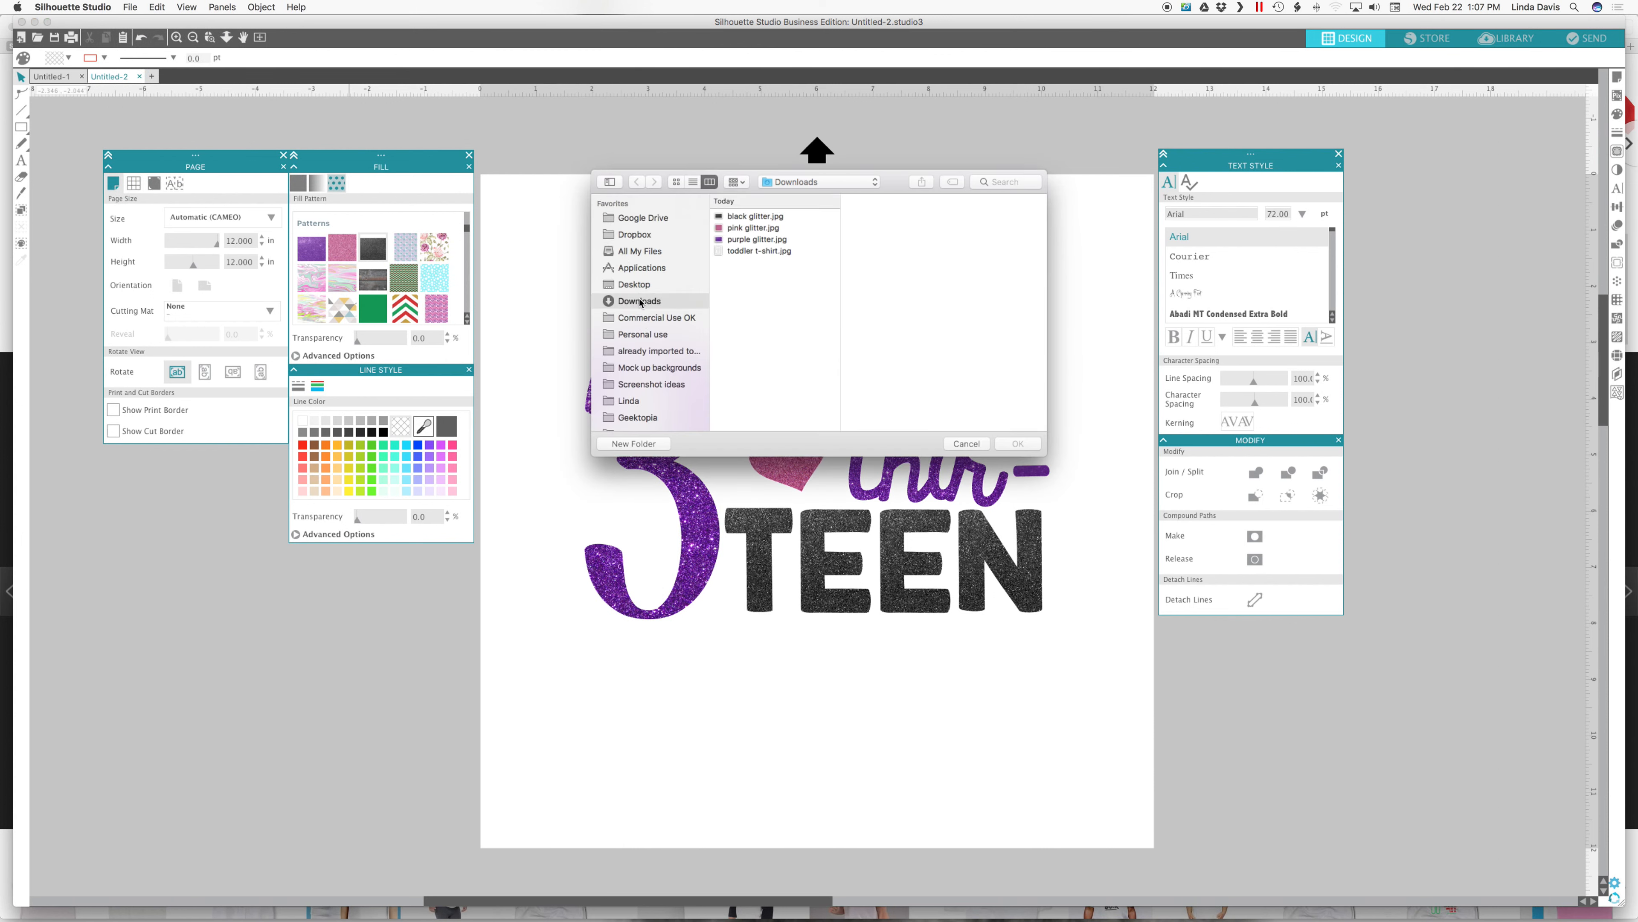
double_click(753, 251)
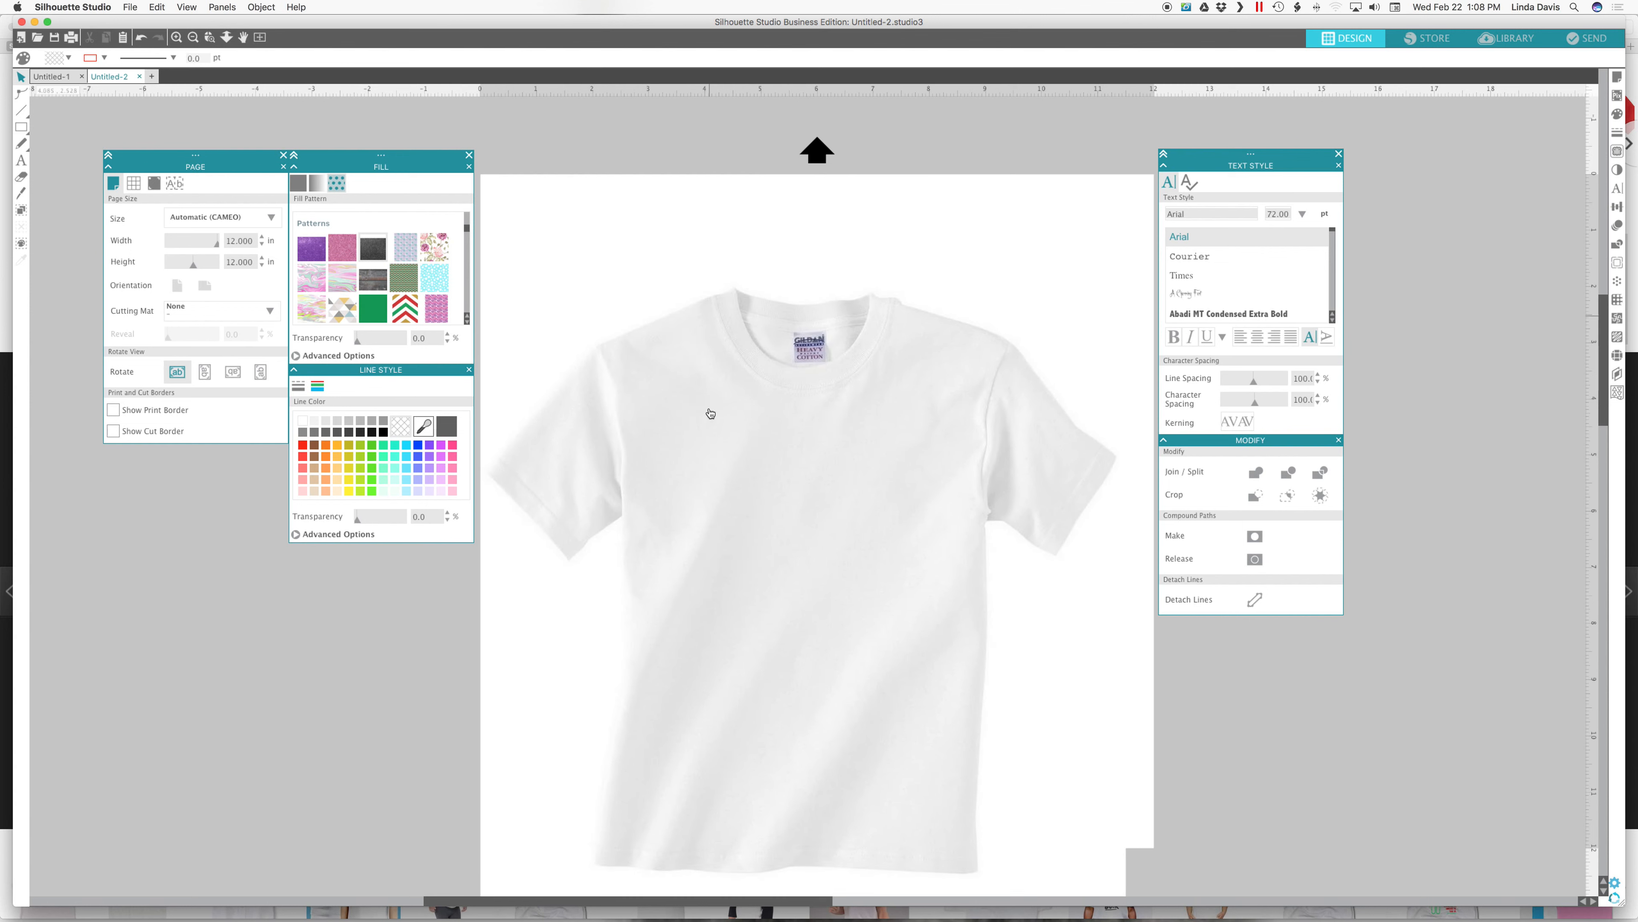
right_click(940, 357)
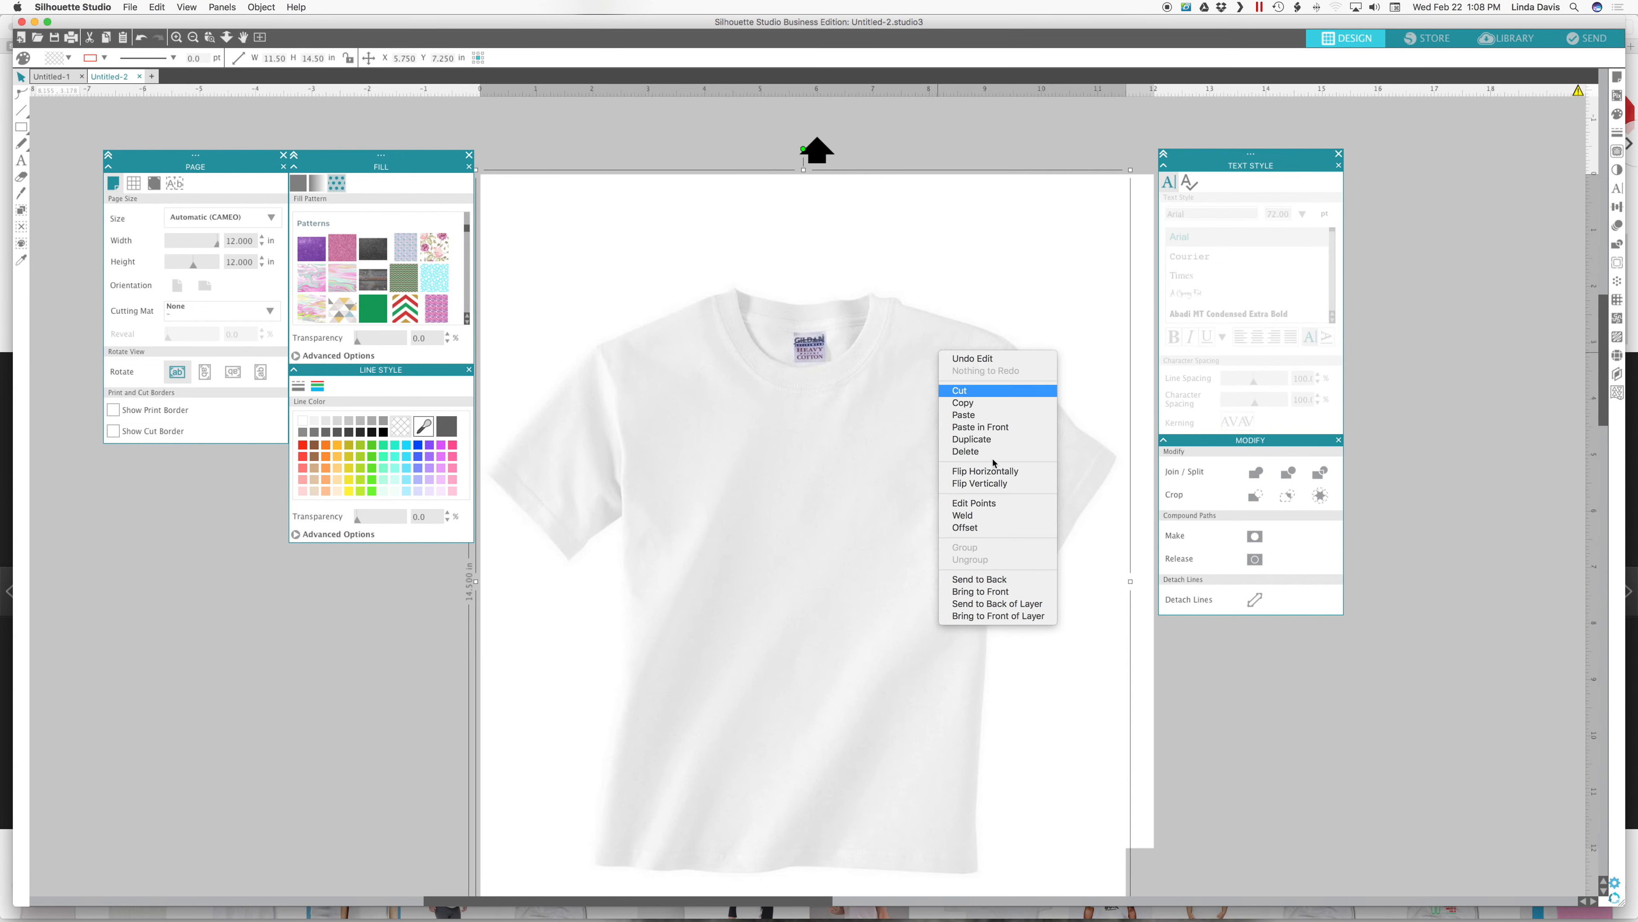
click(975, 578)
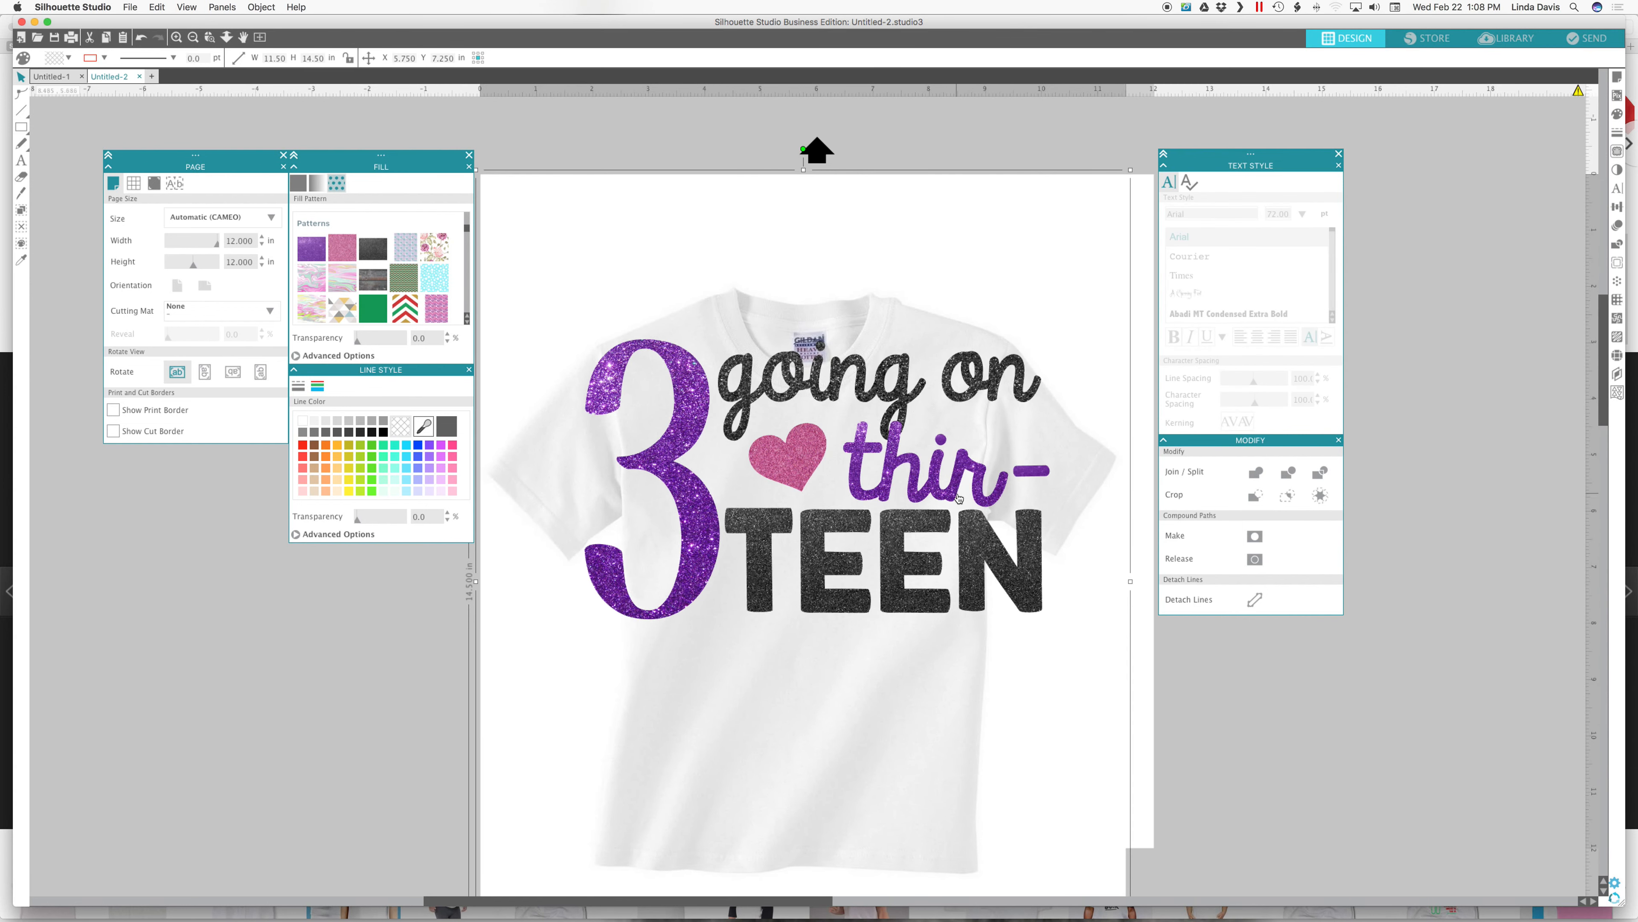
Group the "3", "going on", heart, "thir-" and "TEEN" pieces into one object.
click(687, 373)
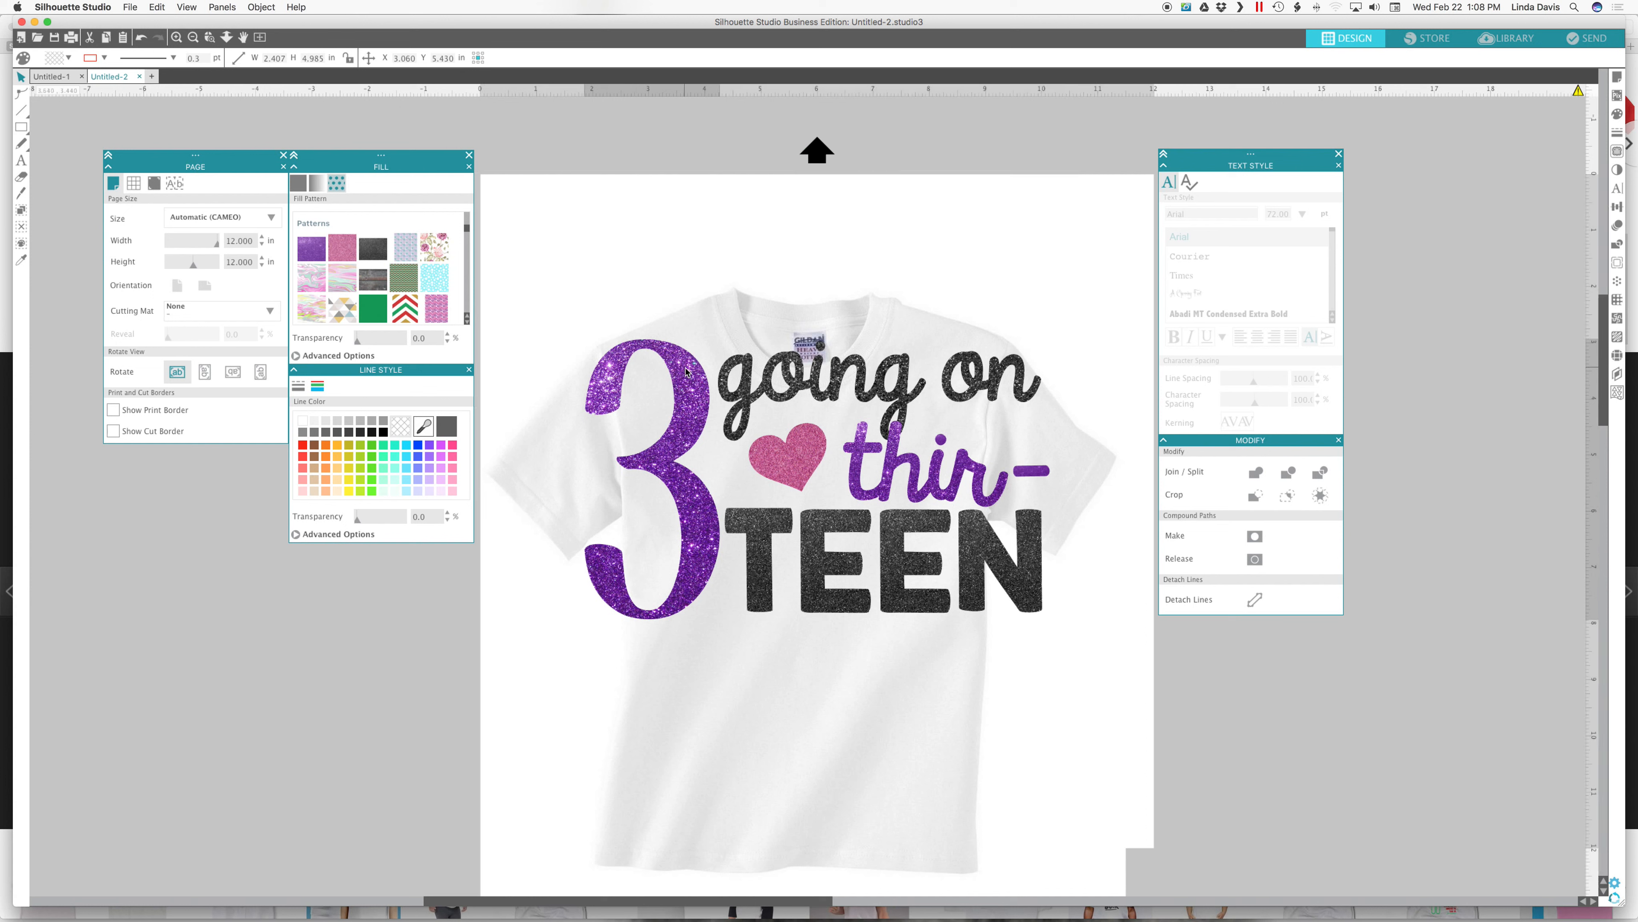
shift+click(782, 386)
shift+click(789, 471)
shift+click(862, 470)
shift+click(832, 528)
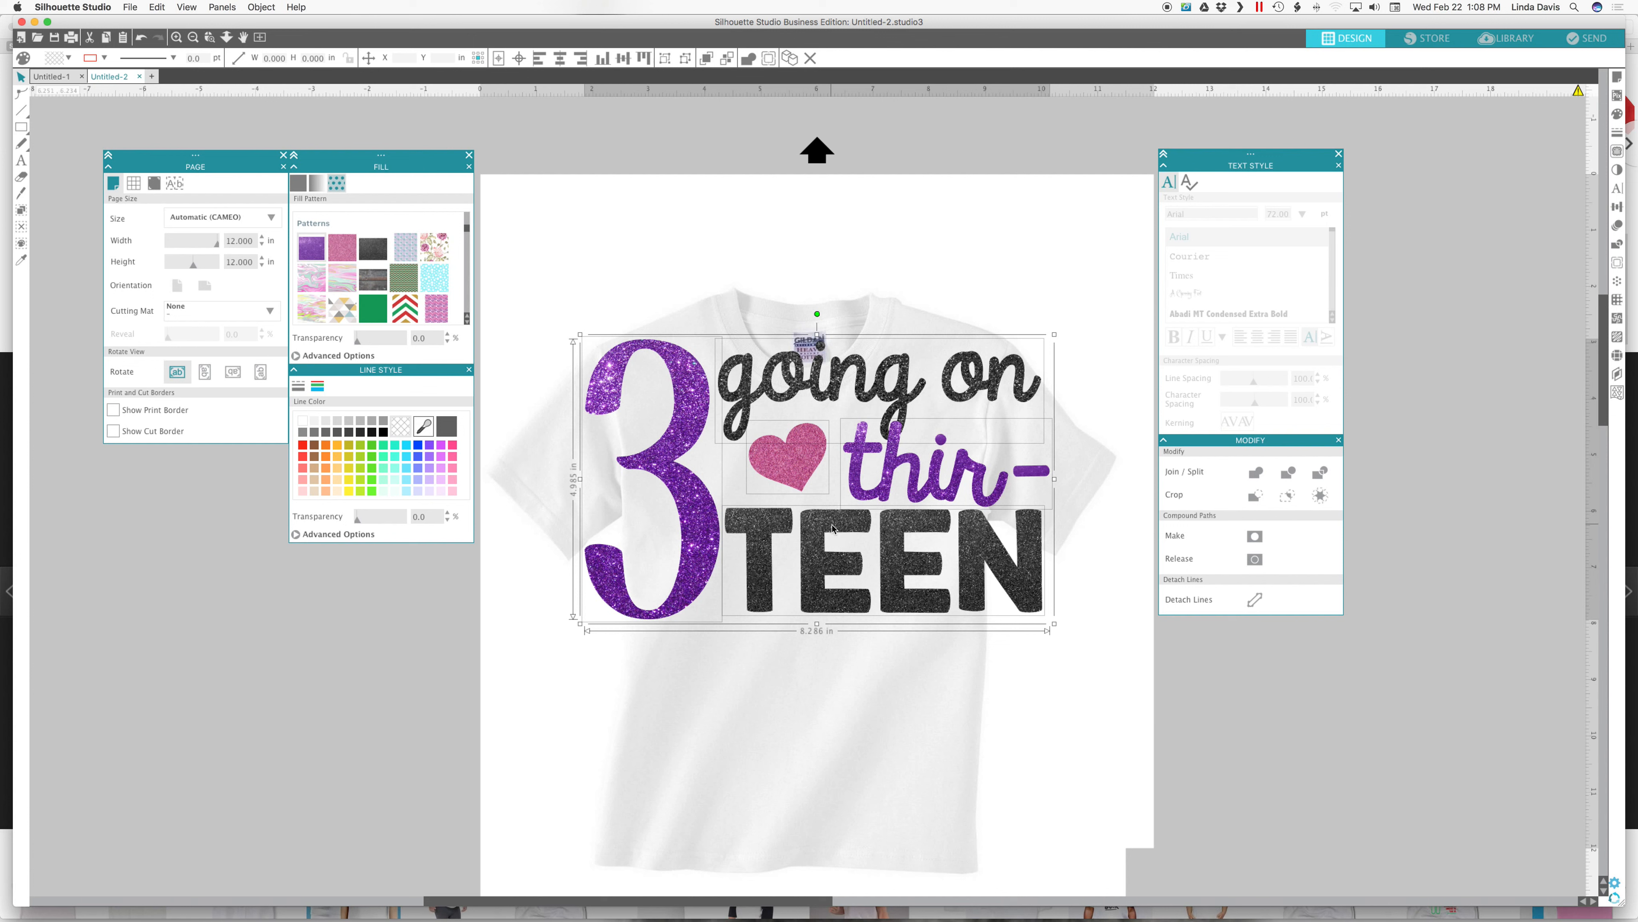
right_click(832, 528)
click(850, 720)
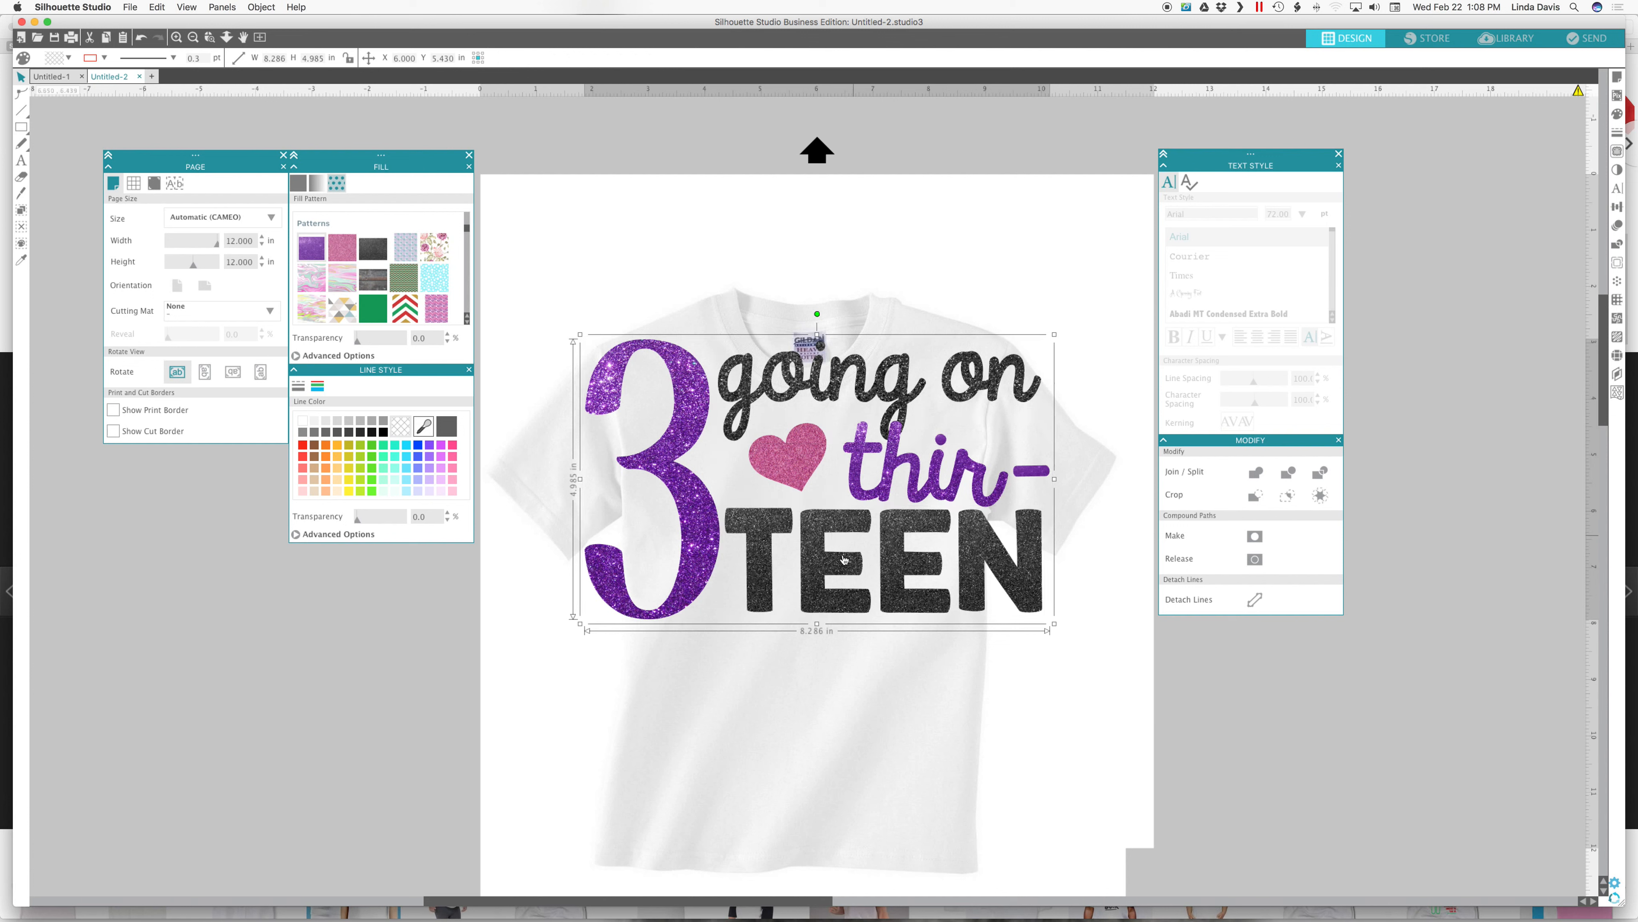
Scale the grouped design down to about 4.88 by 2.94 in and center it on the shirt's chest.
drag(1055, 334, 896, 463)
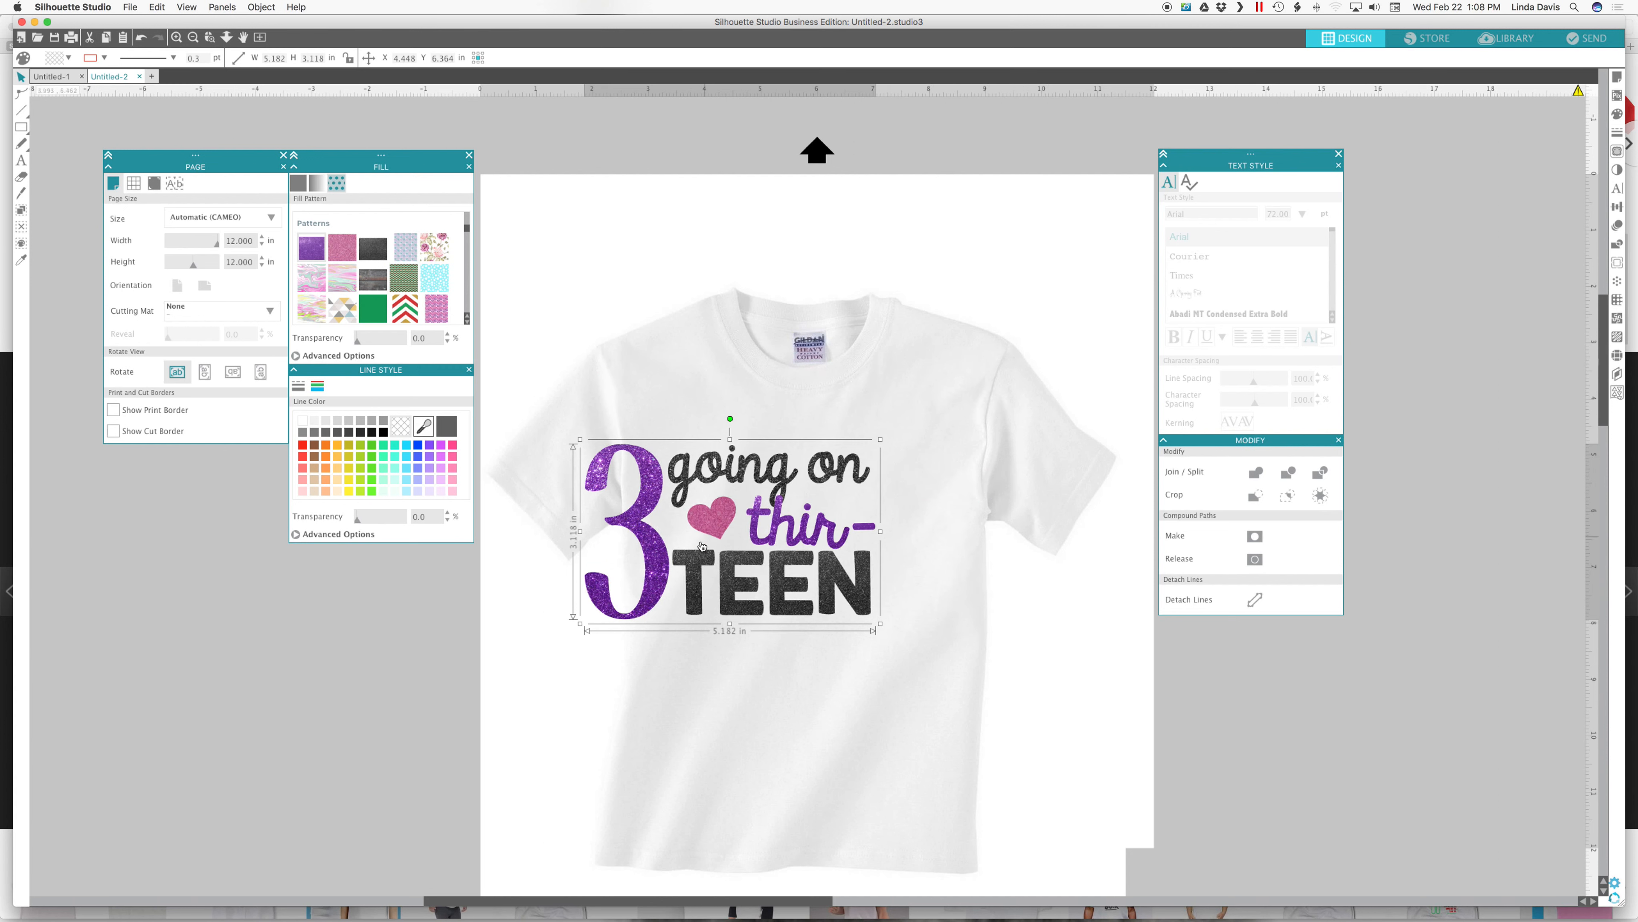
drag(660, 563, 739, 539)
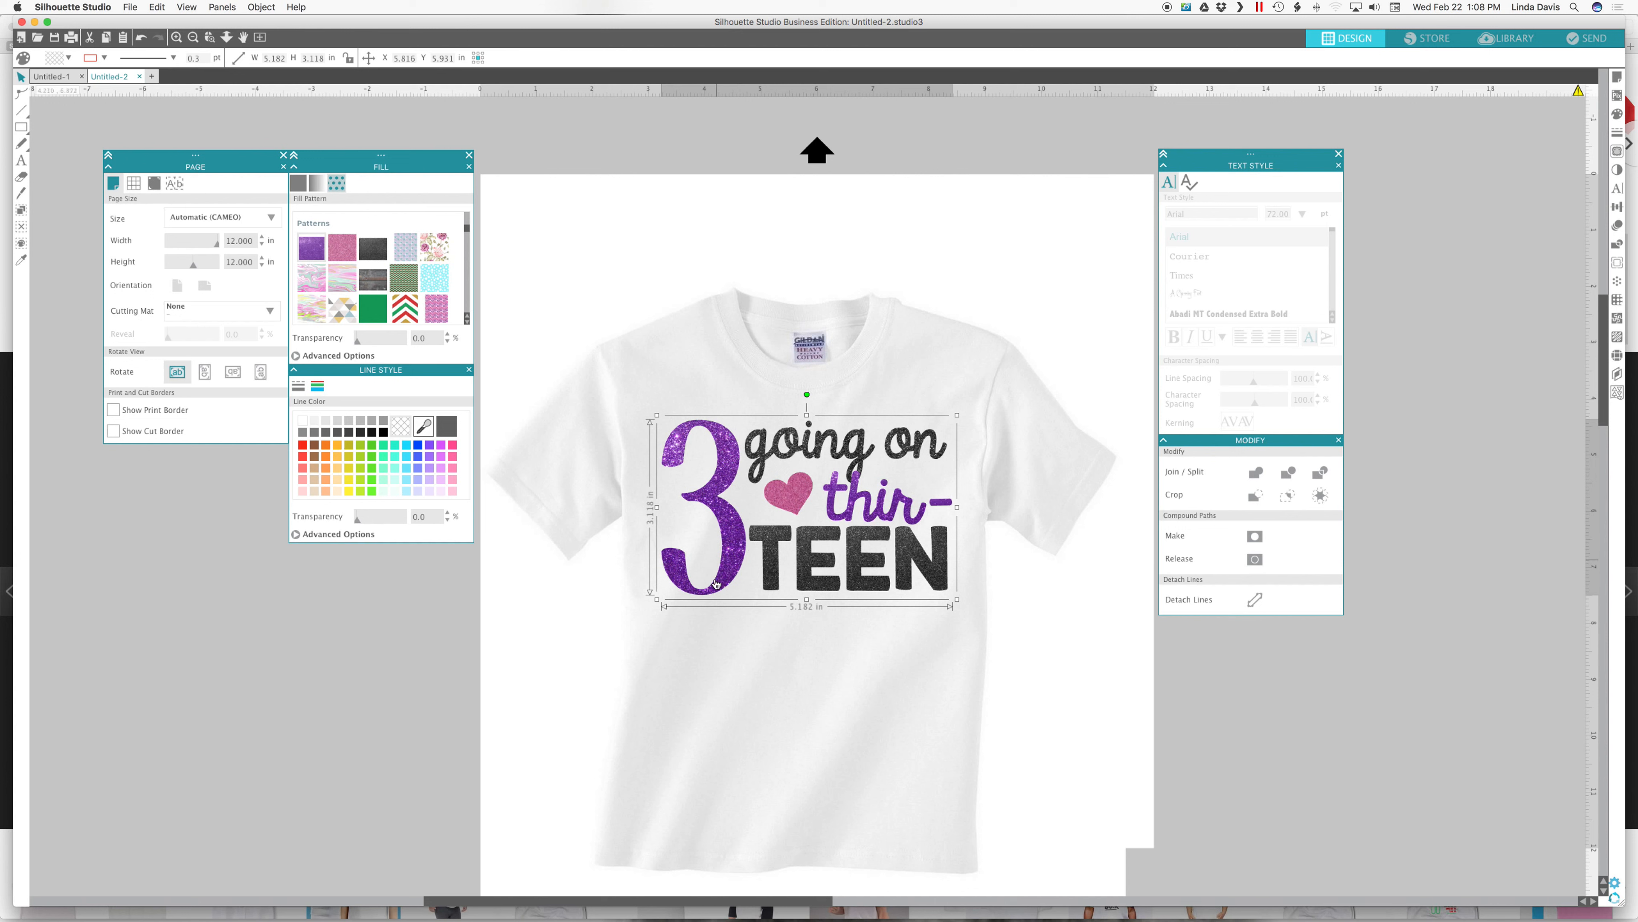
click(951, 403)
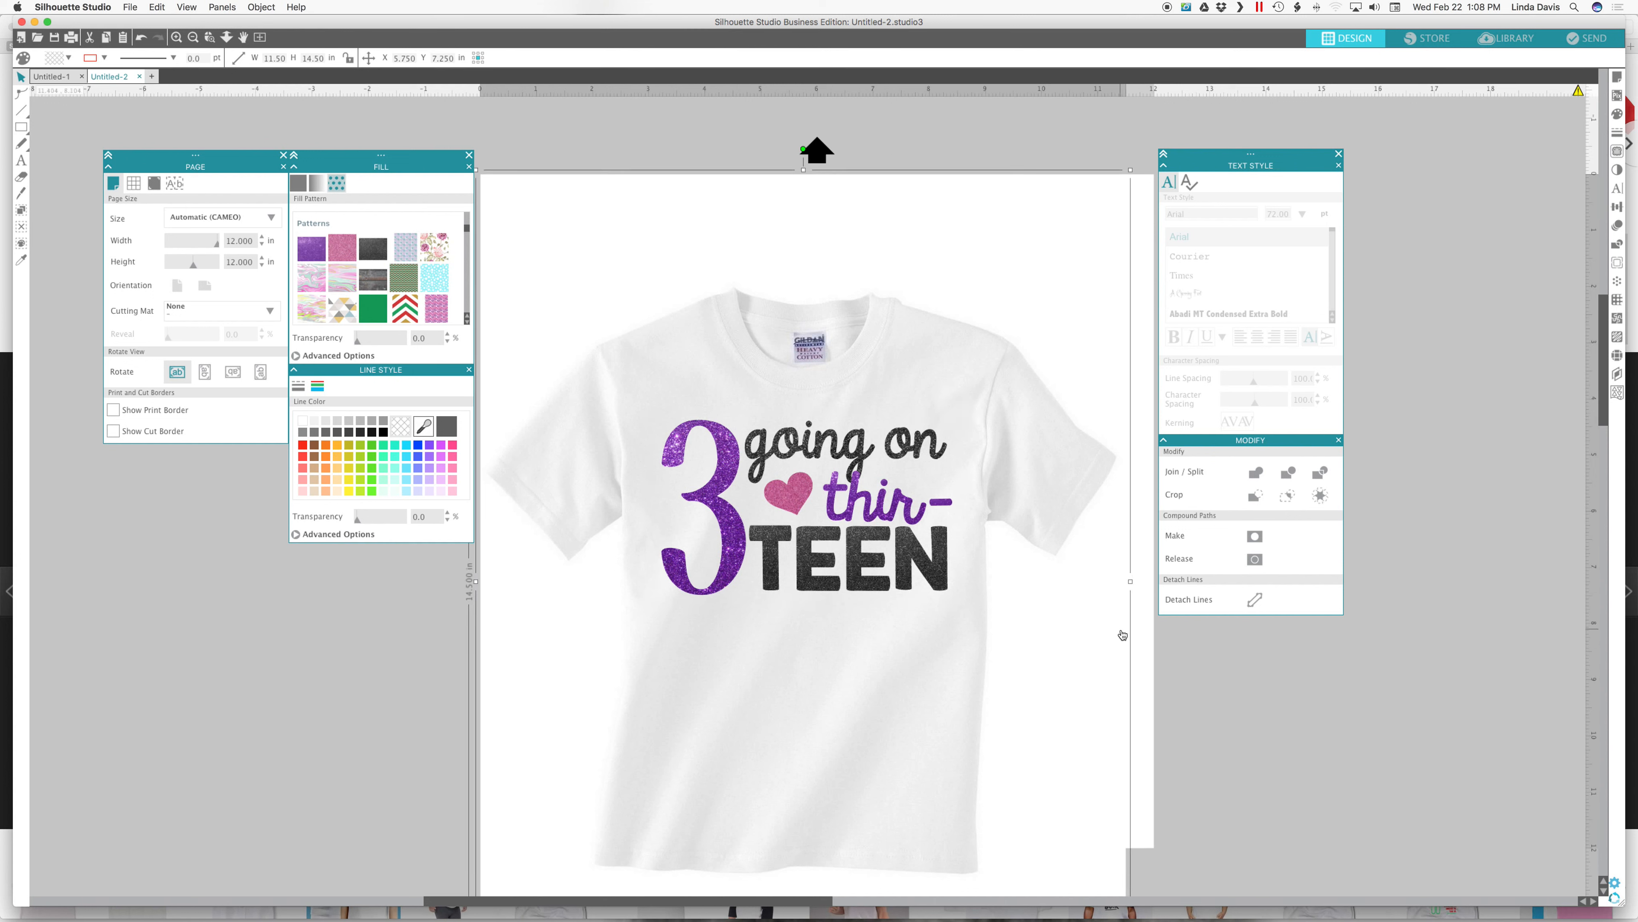
click(943, 561)
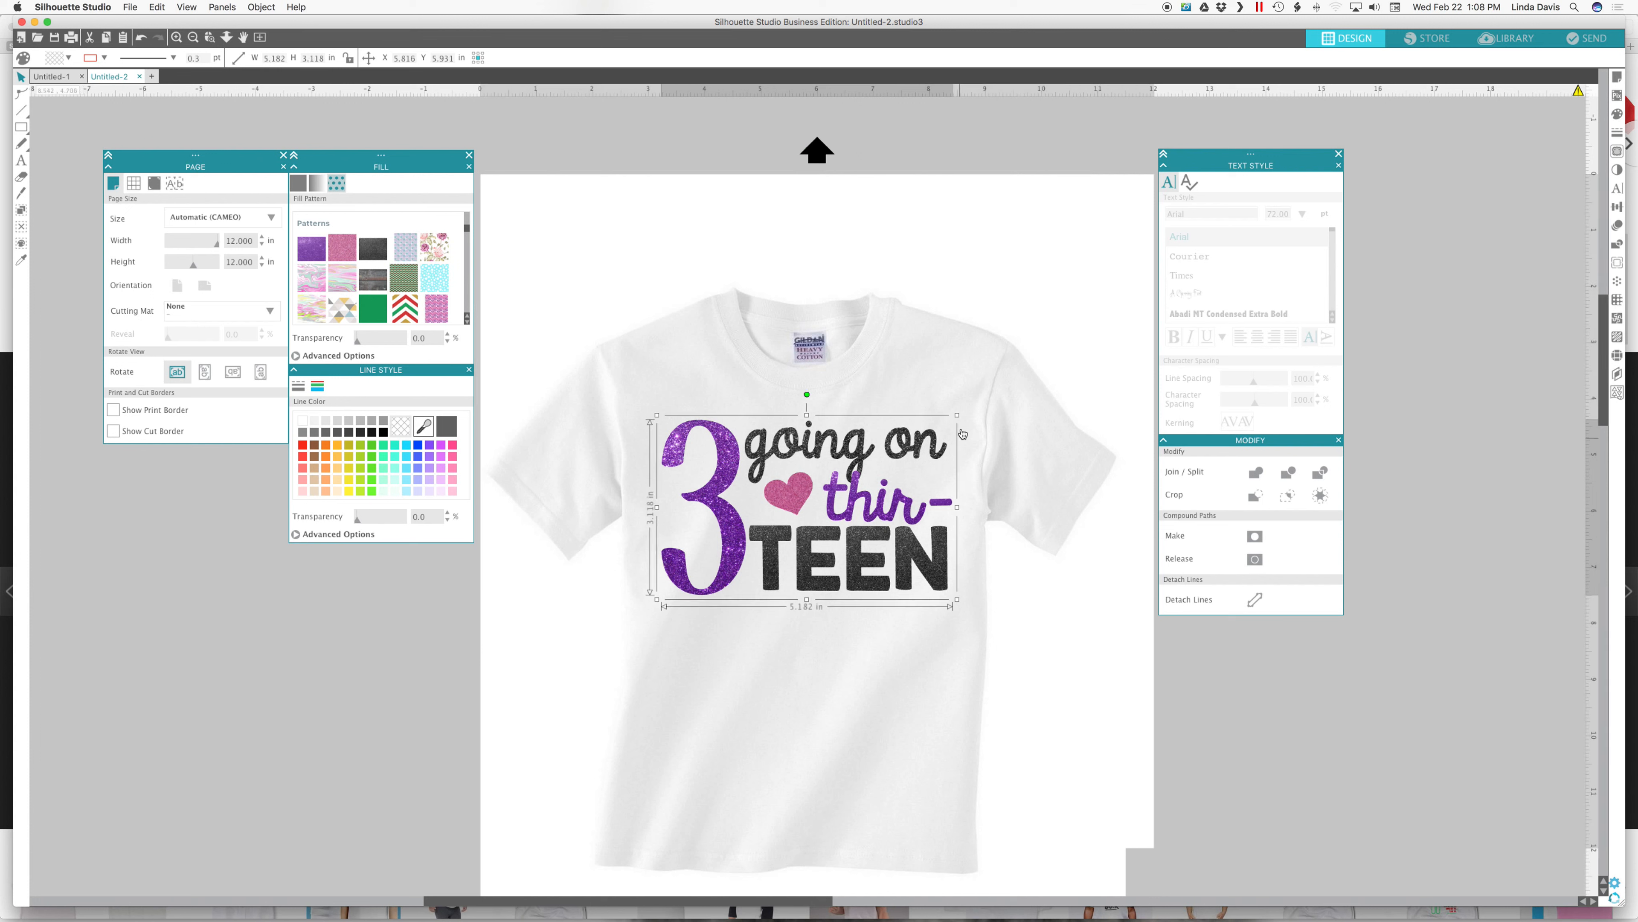
drag(959, 415, 941, 425)
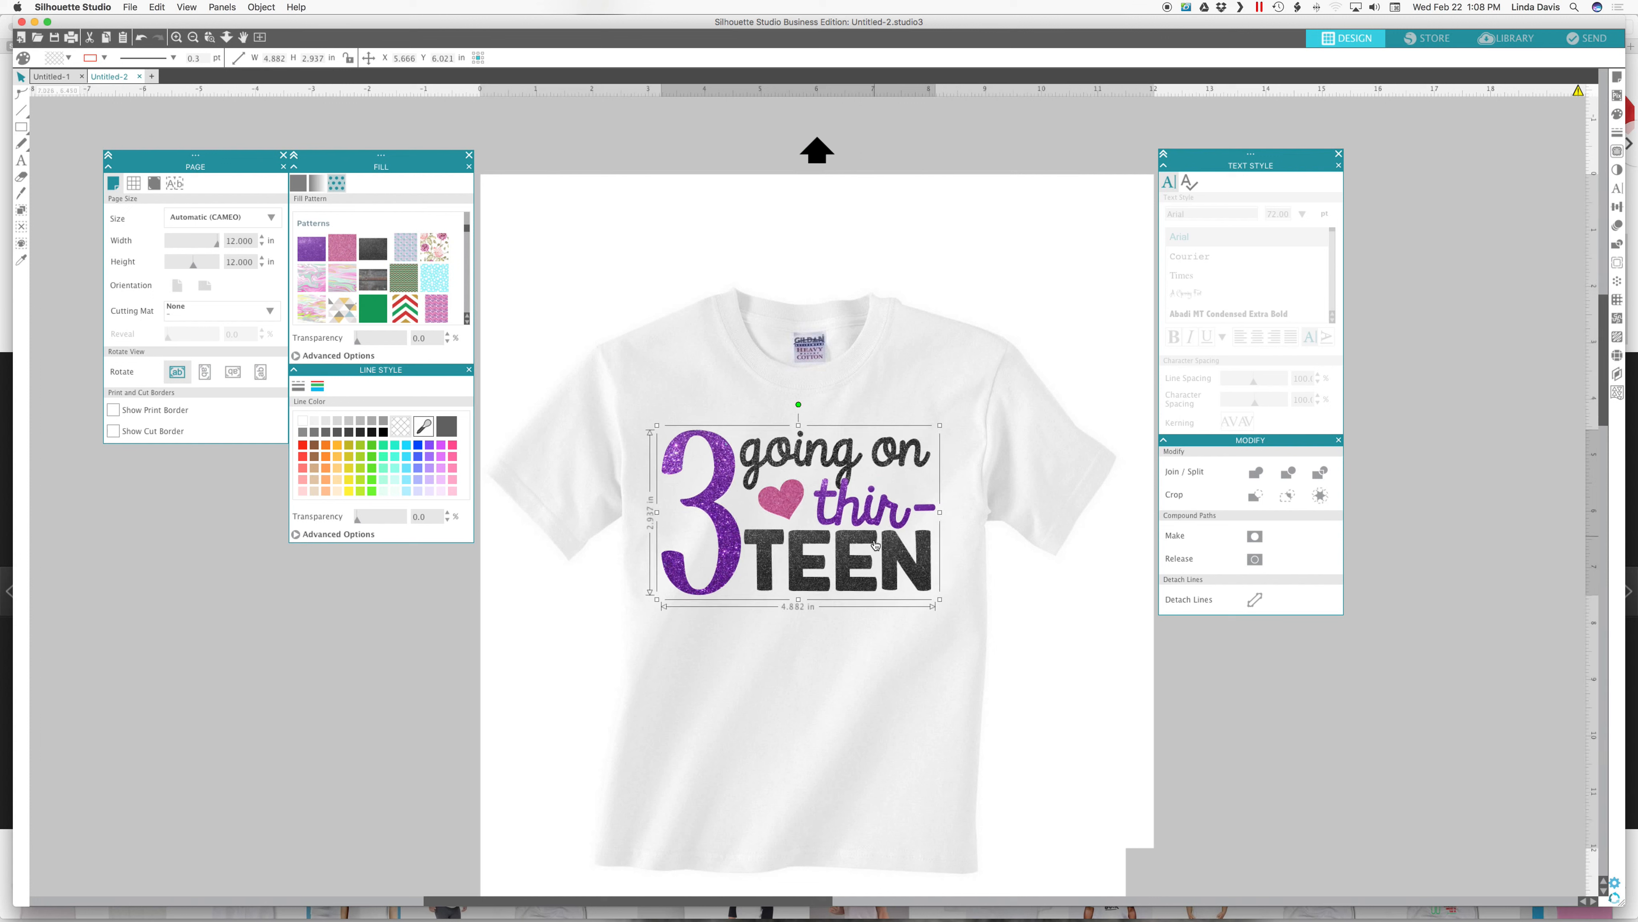
drag(888, 554, 891, 554)
Rotate the shirt image slightly counterclockwise, and tilt and reposition the grouped design to match the shirt's angle.
click(868, 363)
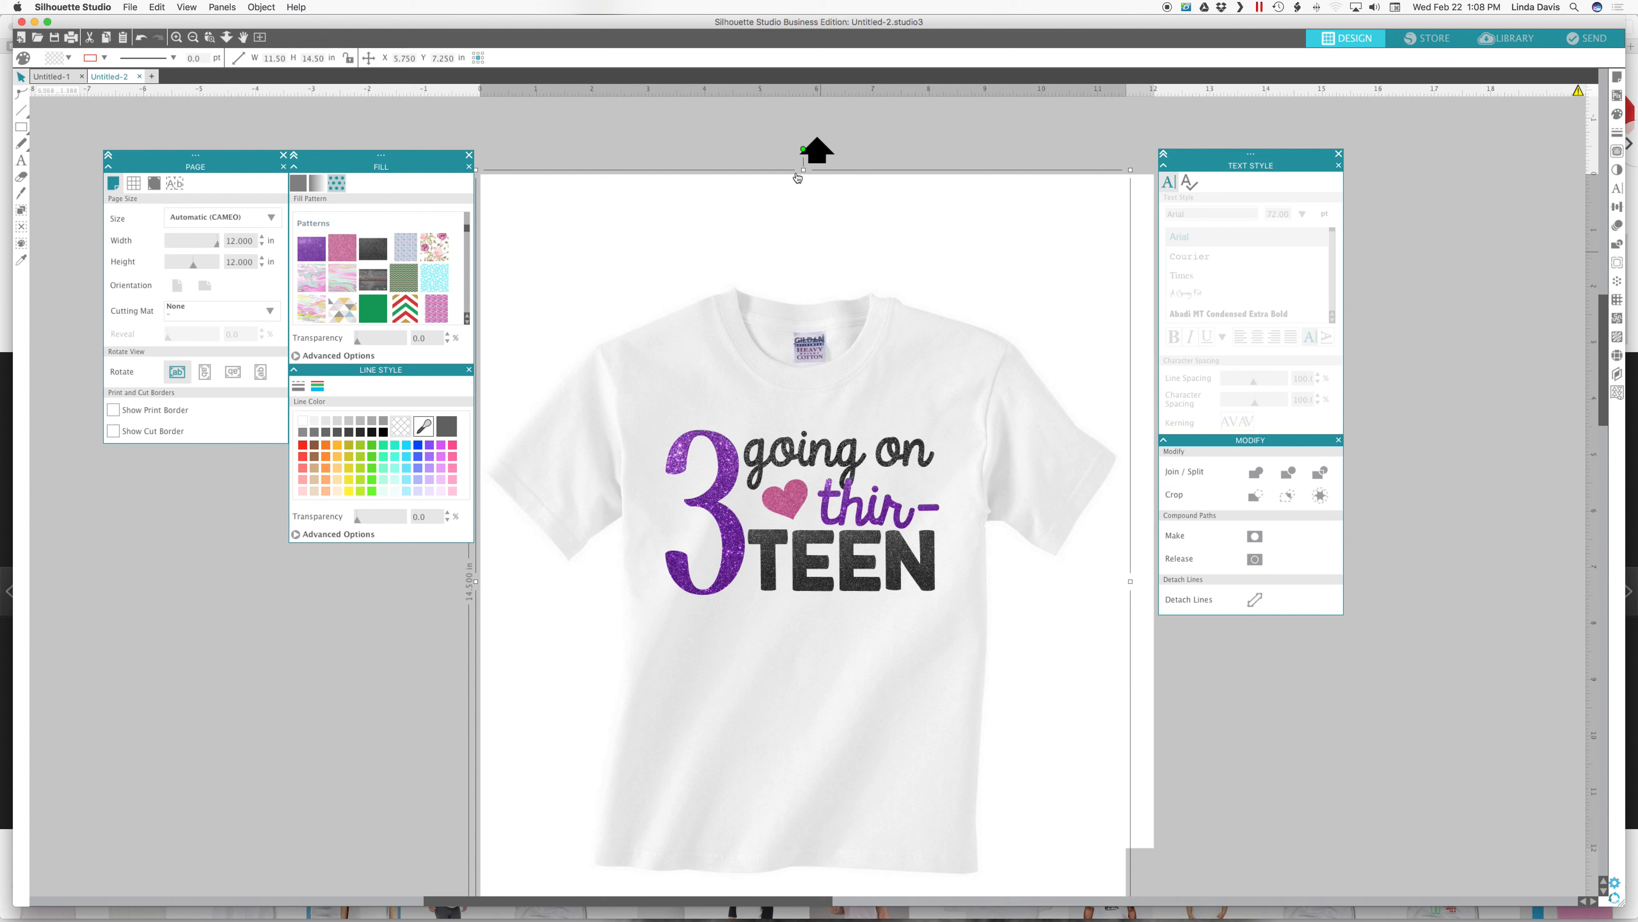
drag(801, 149, 697, 162)
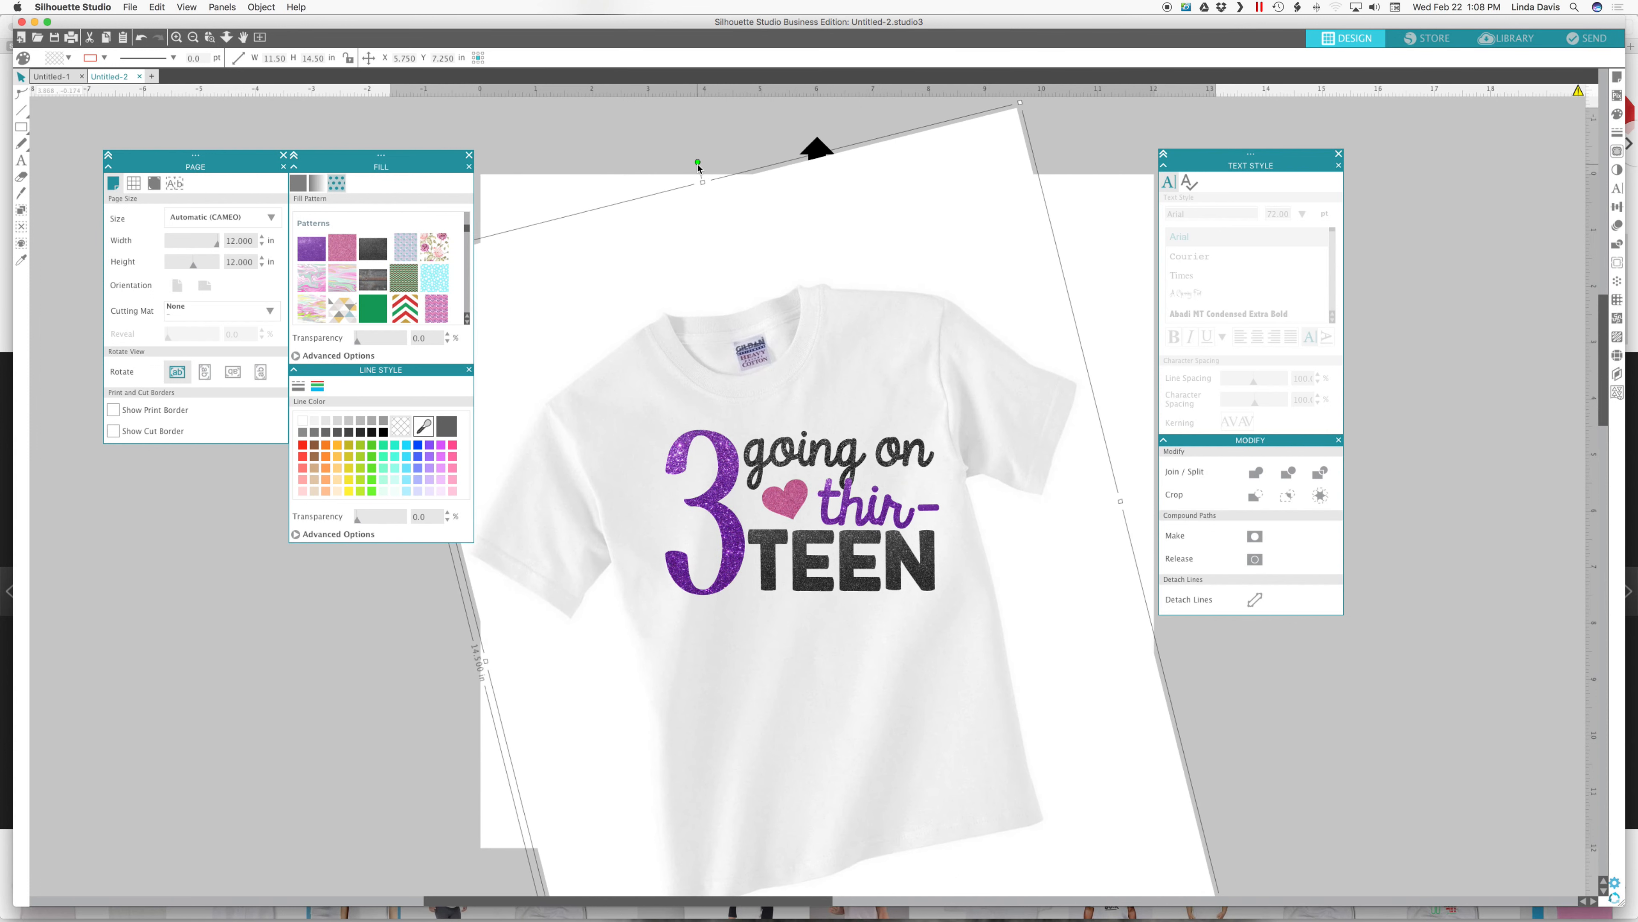
click(830, 548)
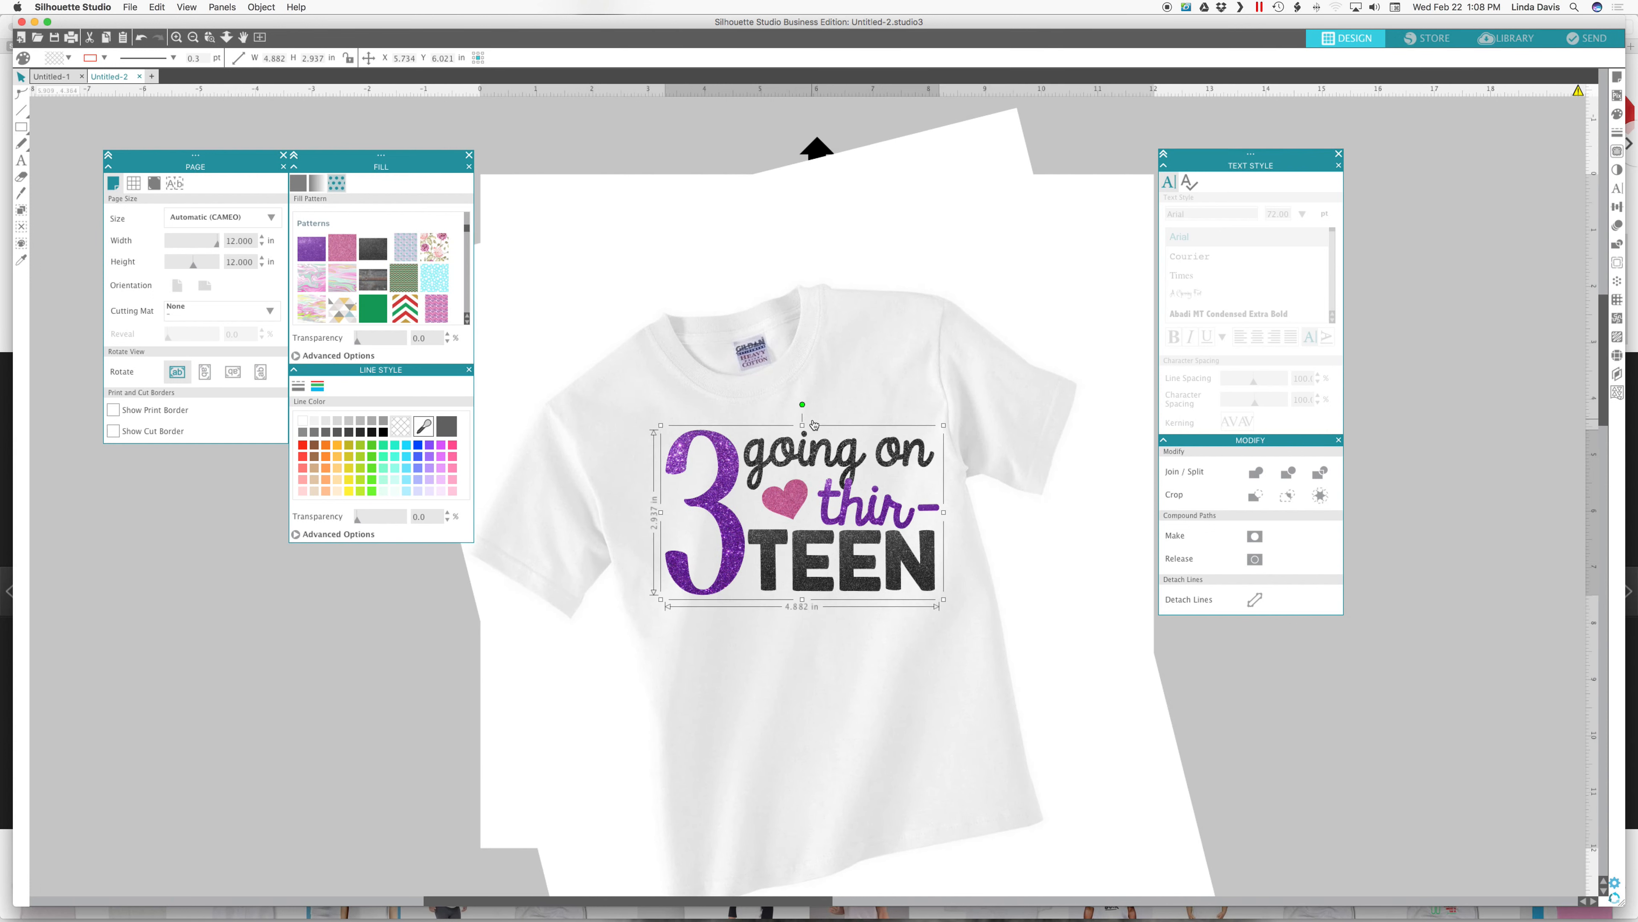
drag(803, 404, 775, 408)
drag(856, 544, 849, 539)
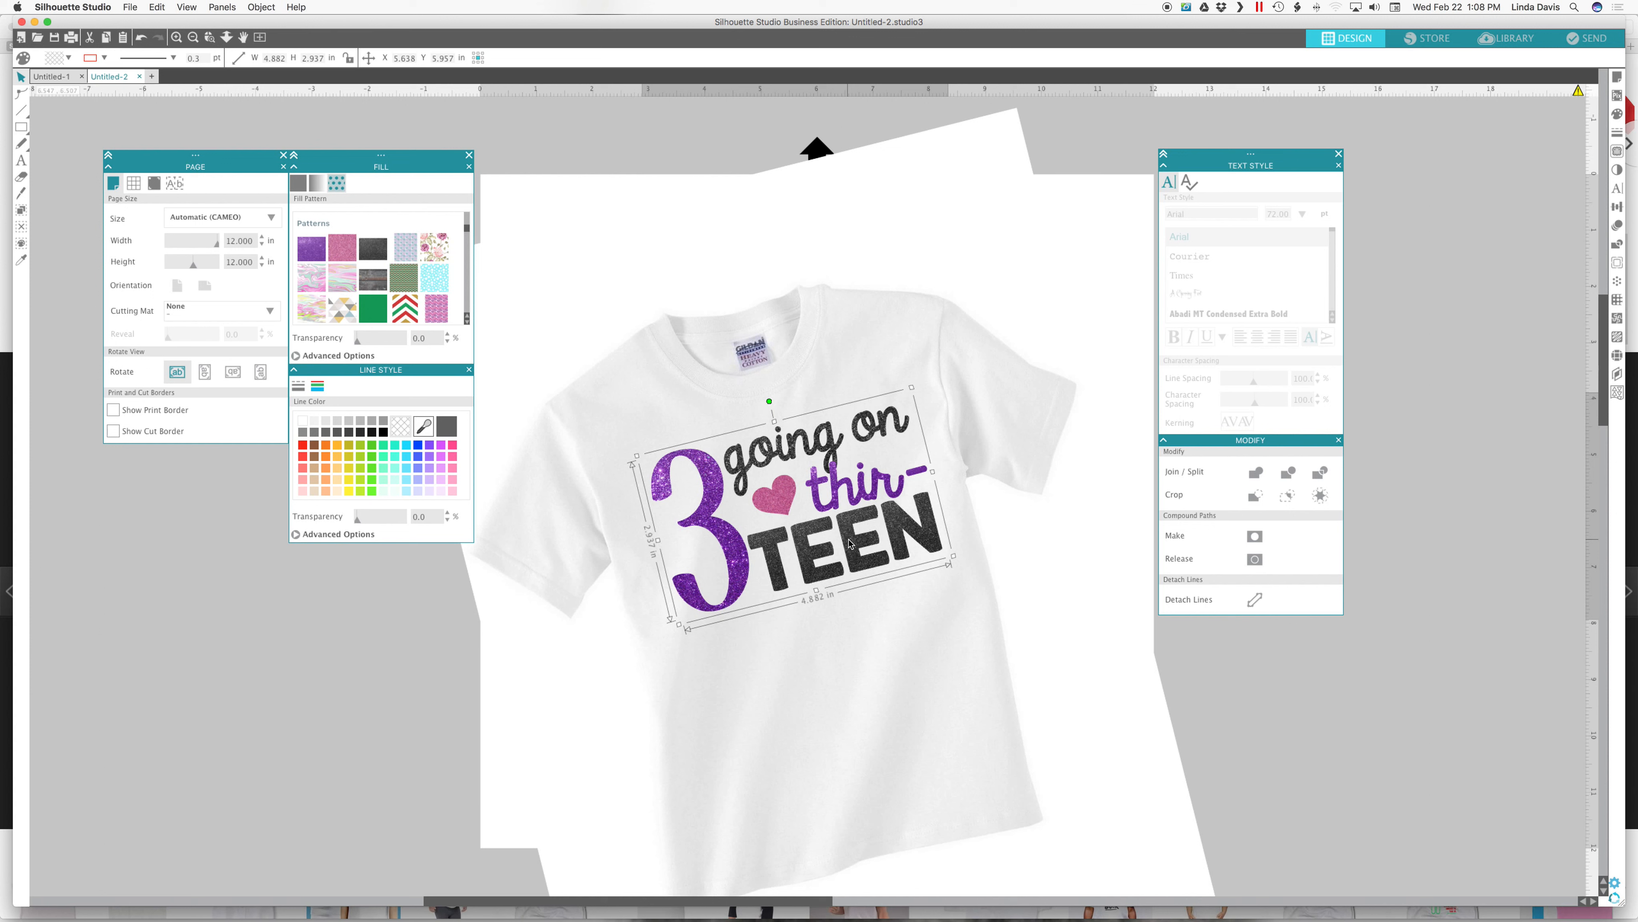
Ungroup the lettering design and try a pastel marbled pattern on the heart before restoring its pink glitter fill.
right_click(849, 544)
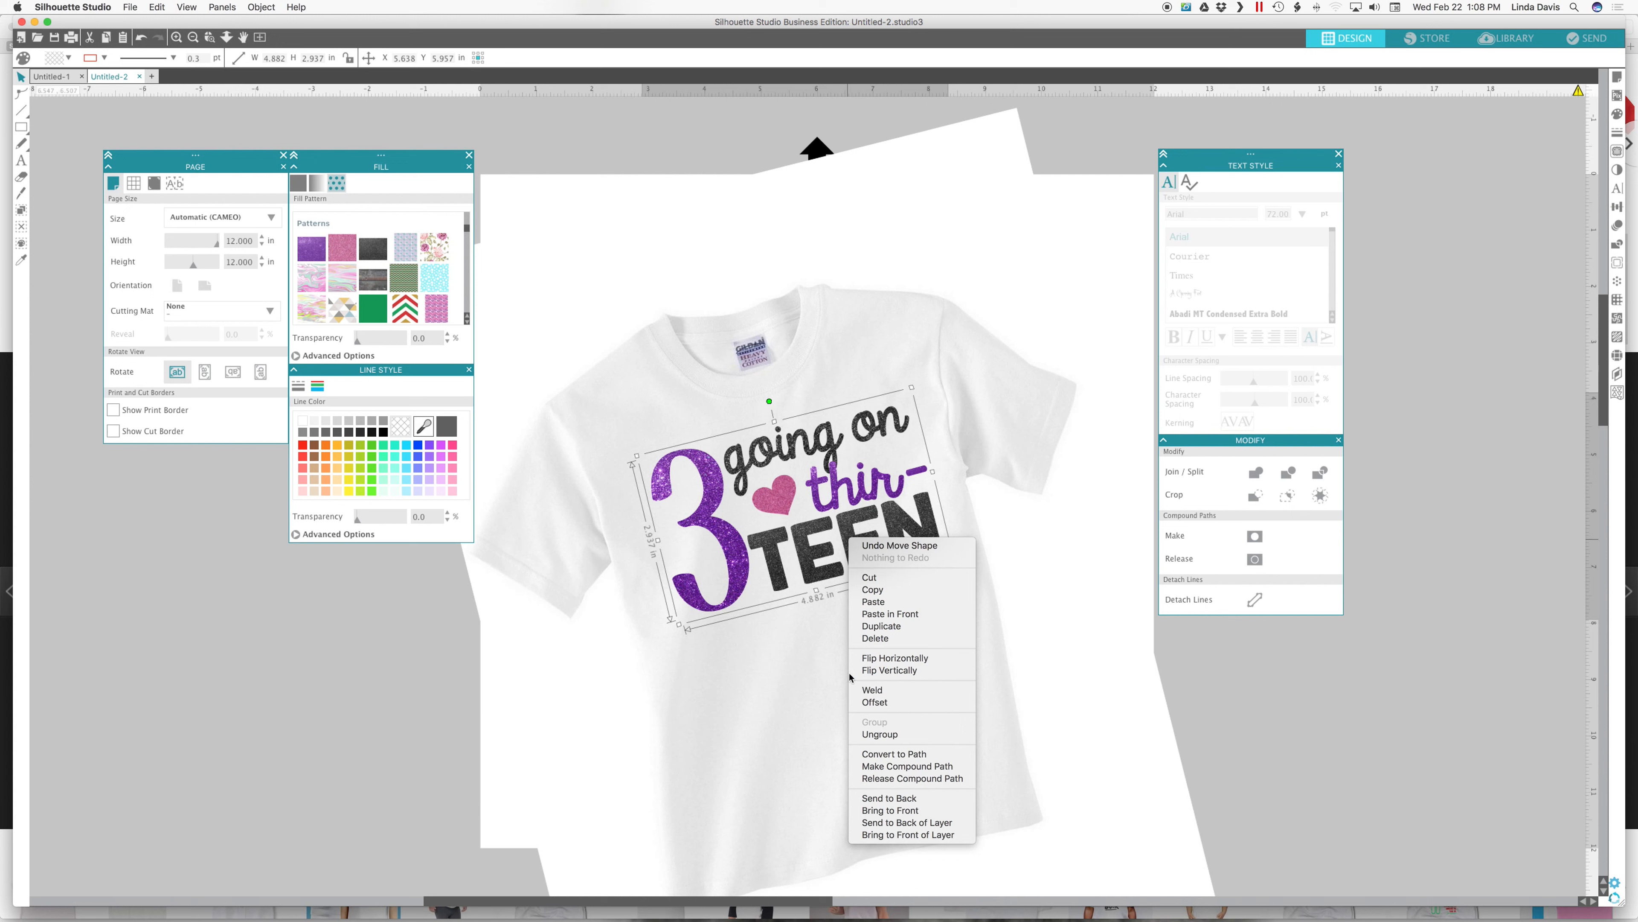
click(879, 735)
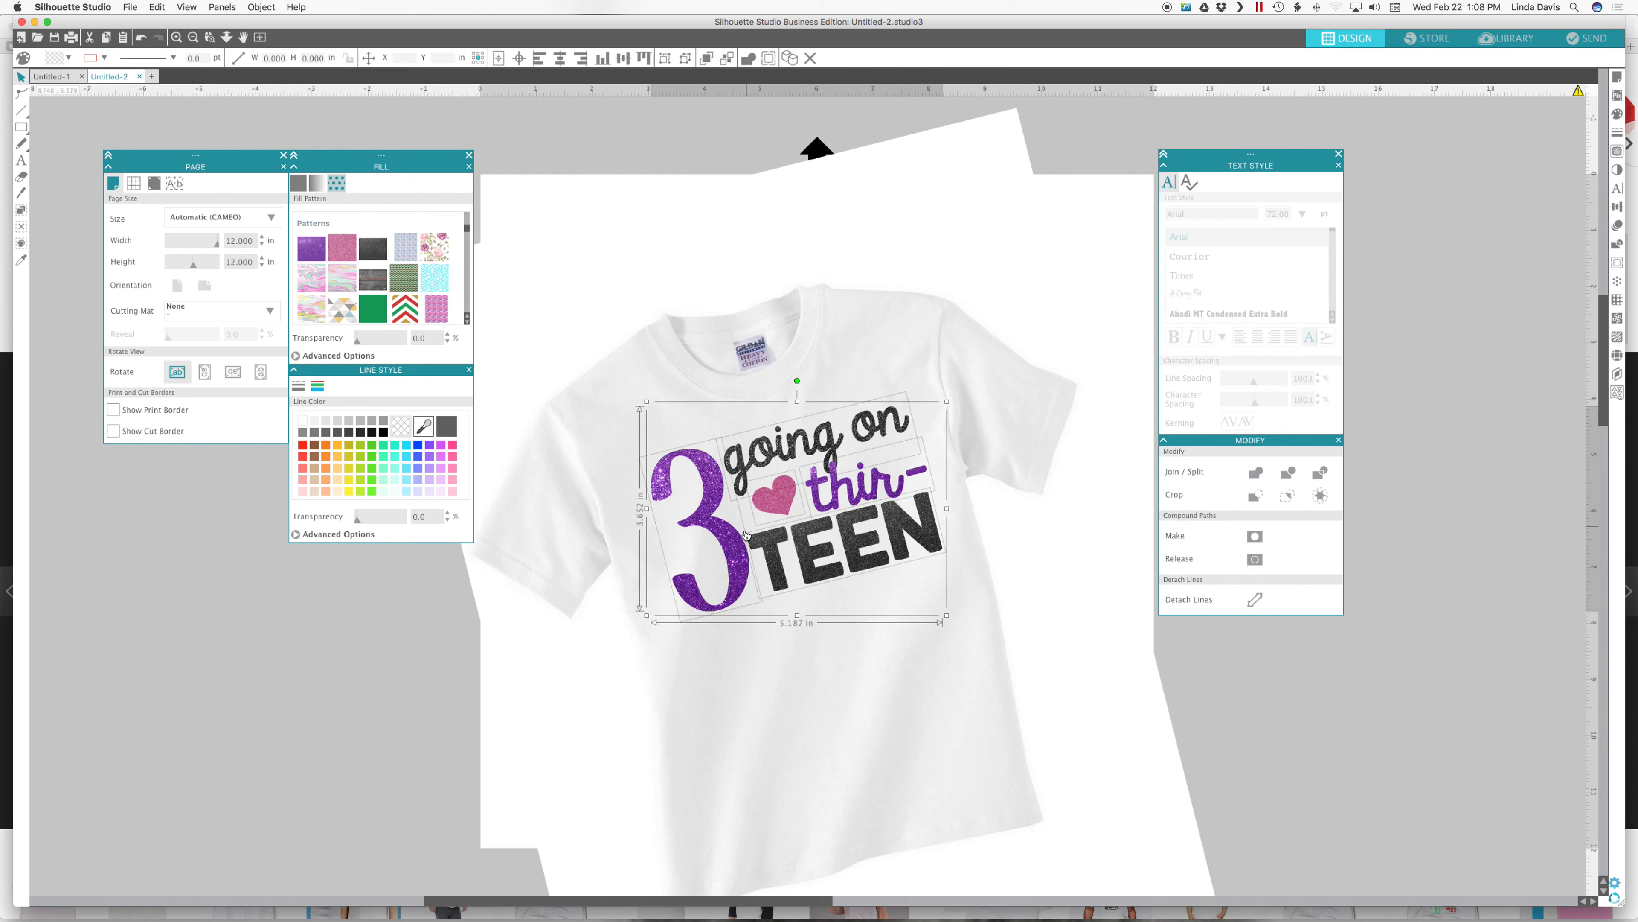
click(431, 682)
click(768, 509)
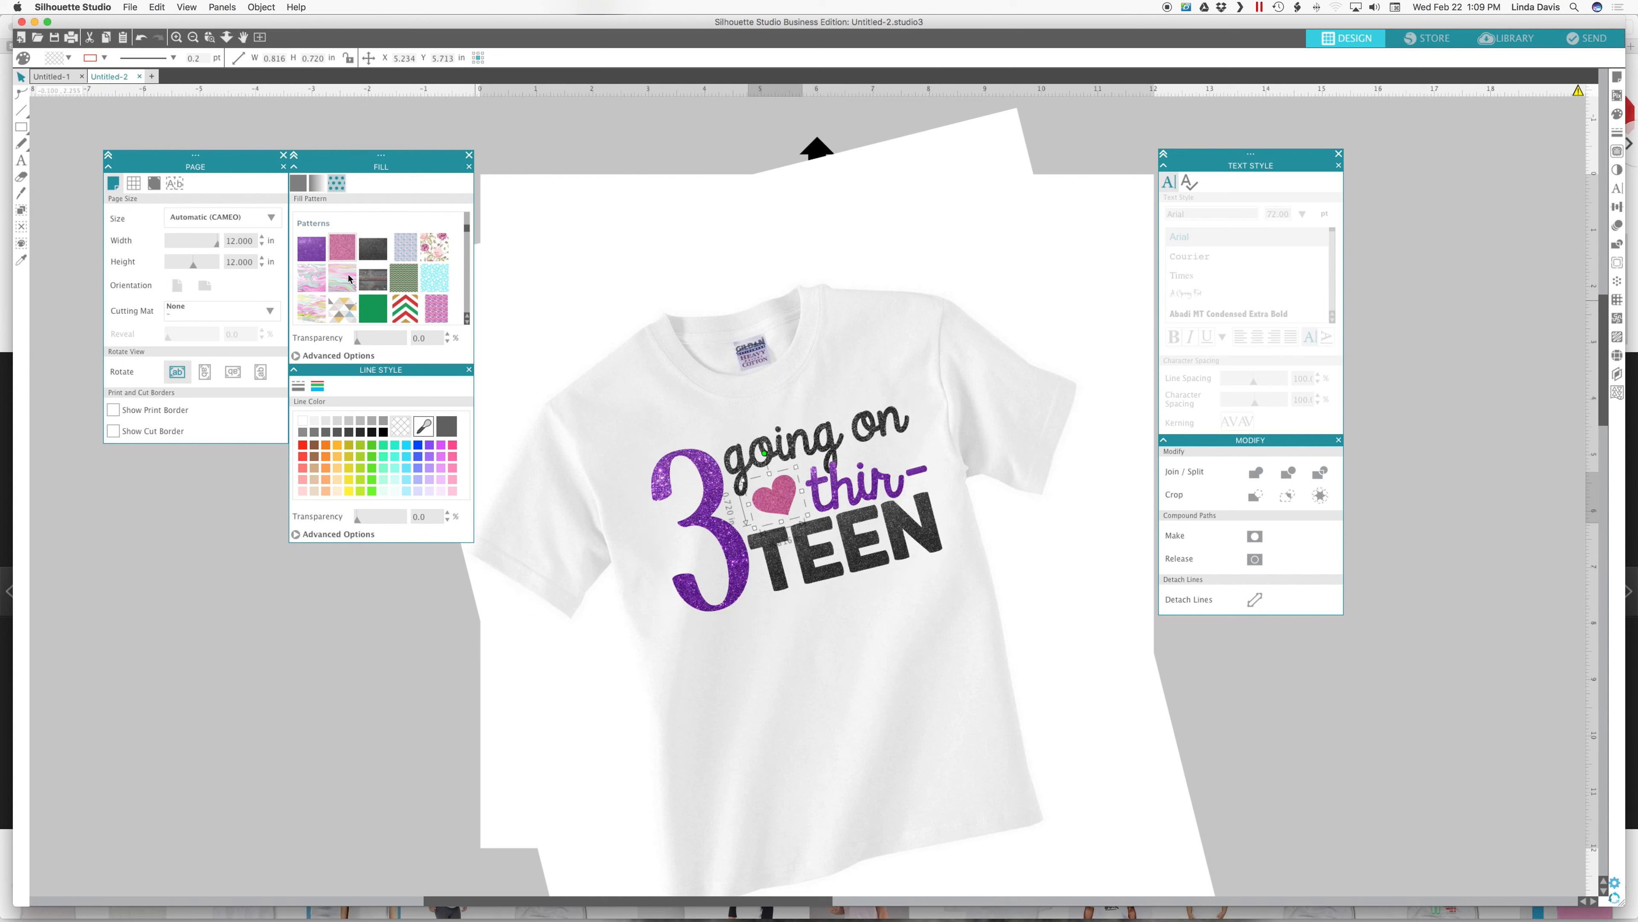
click(342, 279)
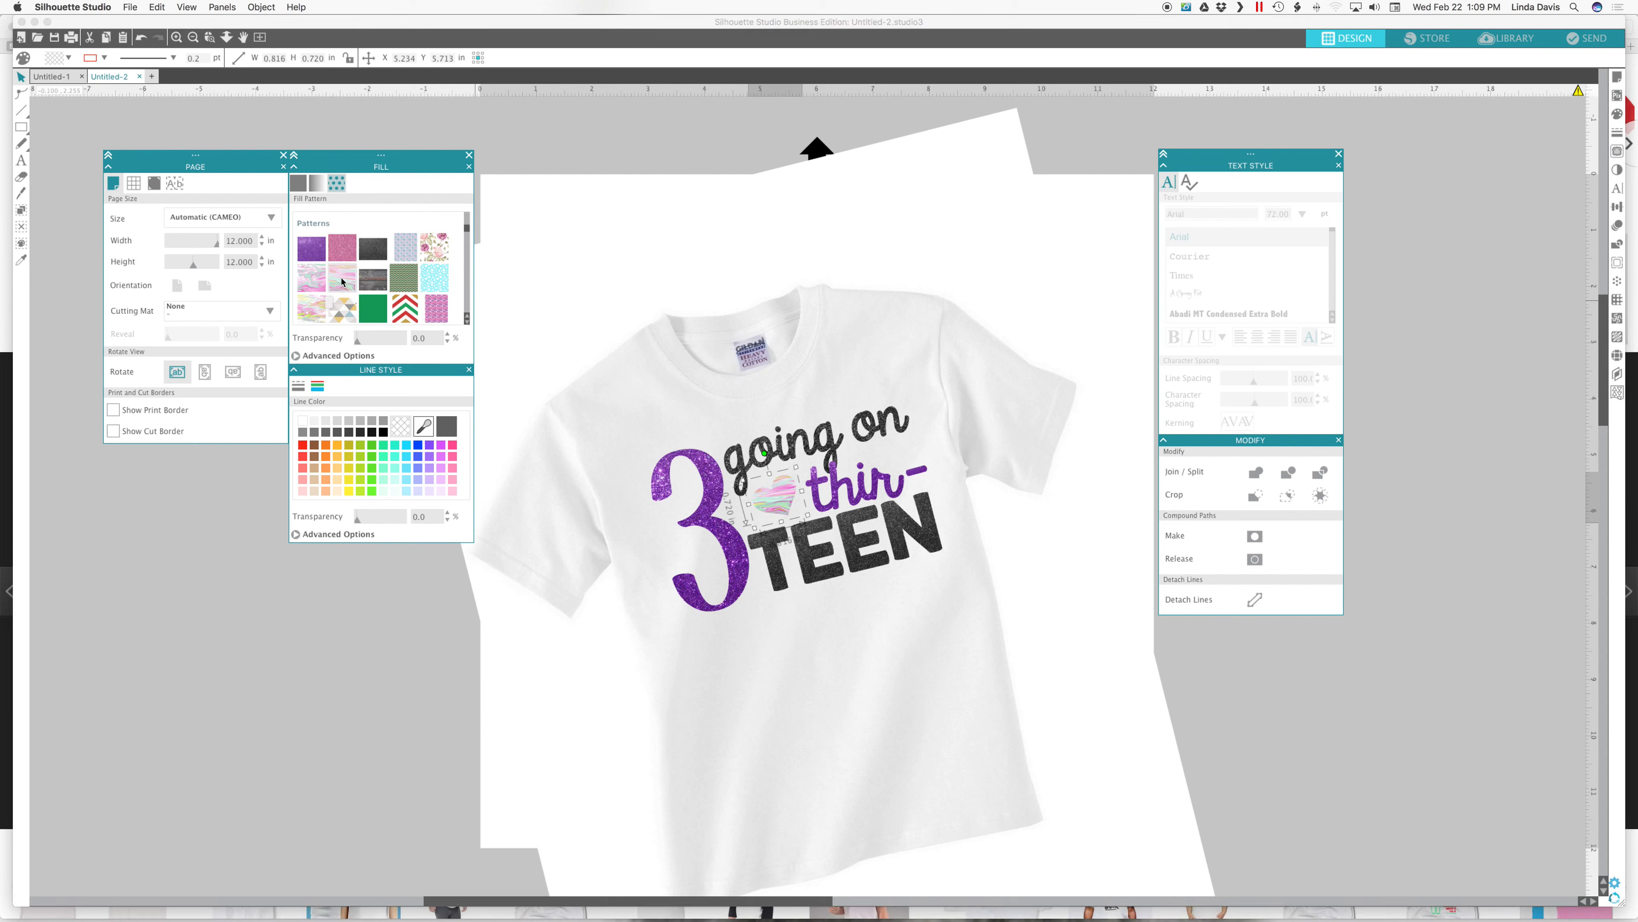
click(343, 246)
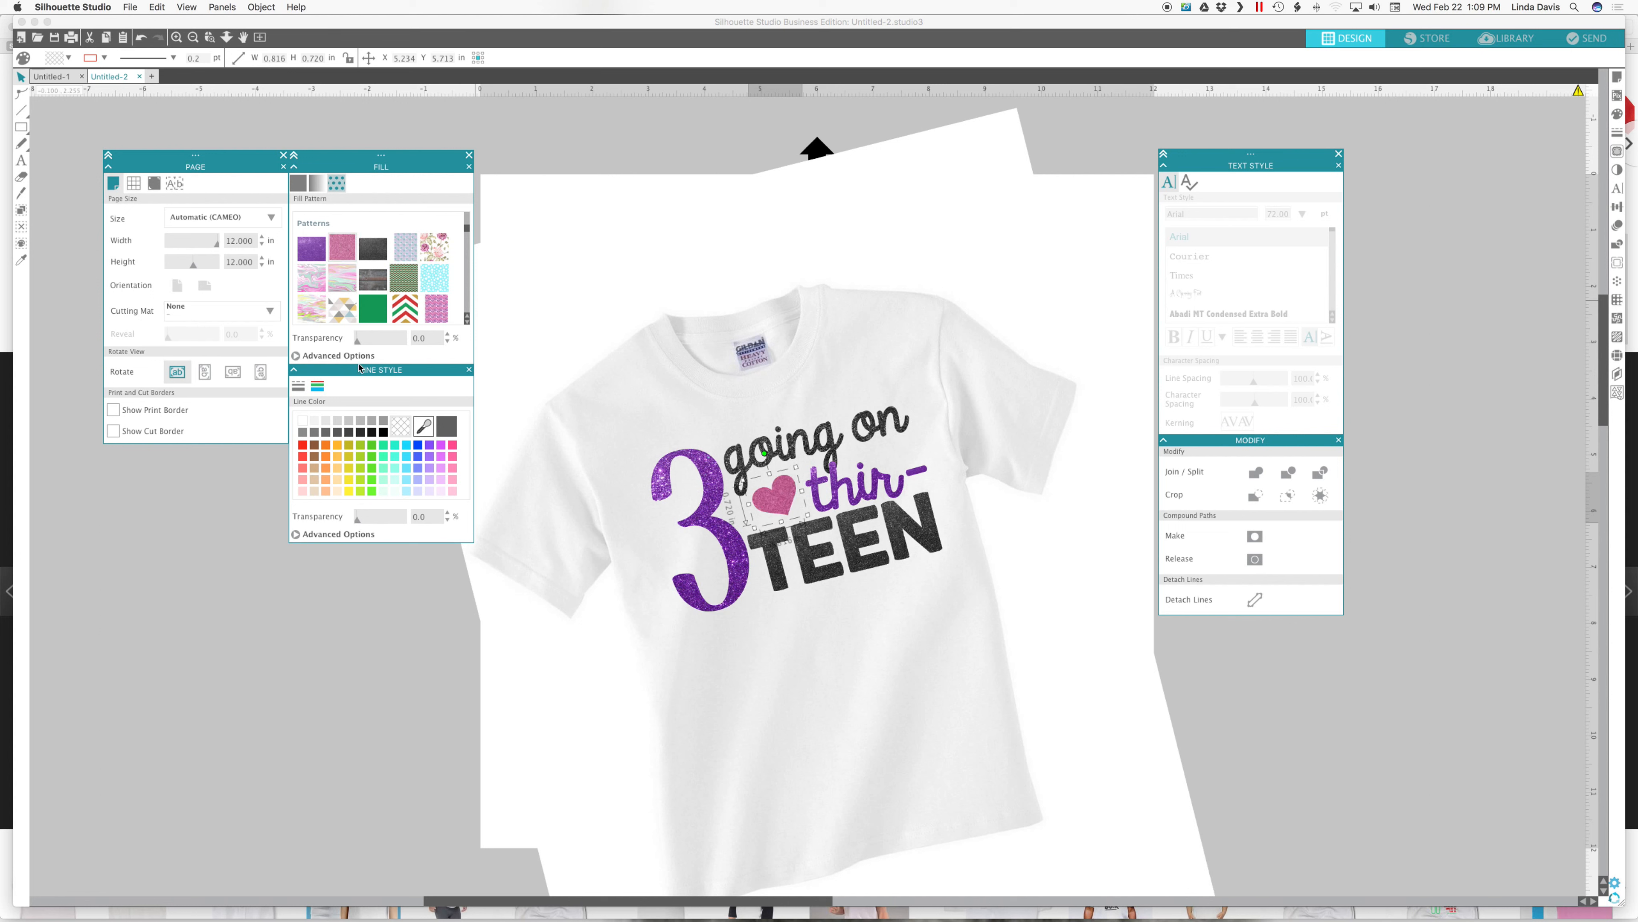
Rotate the shirt image and all lettering pieces together clockwise until the design sits level.
drag(818, 498, 946, 597)
scroll(824, 139, up, 1)
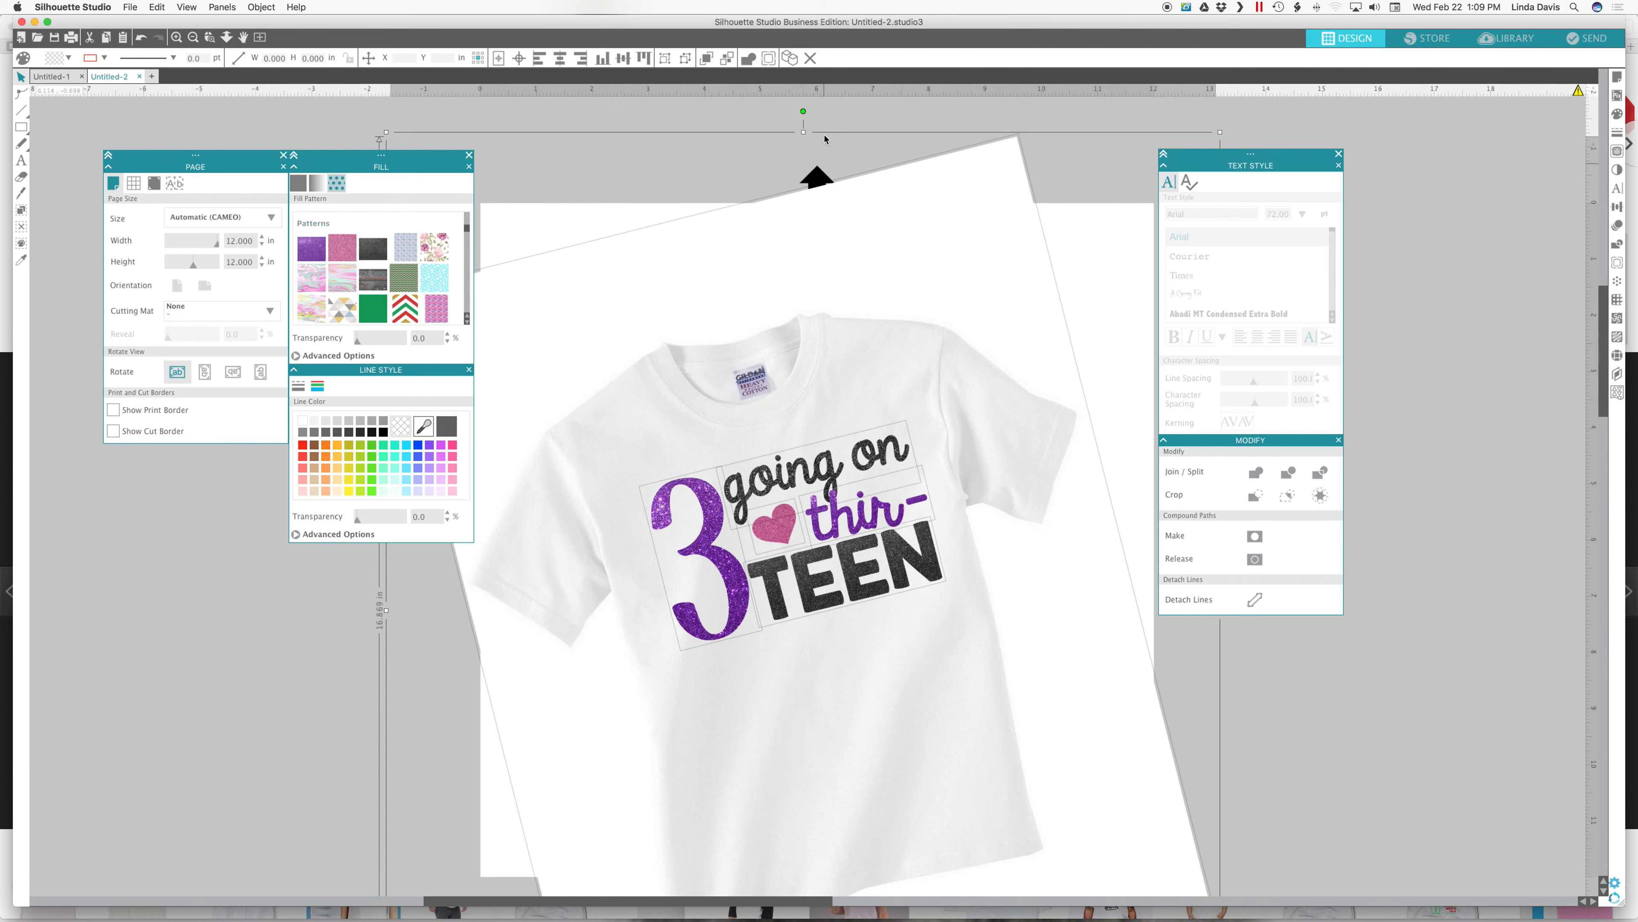
drag(802, 112, 926, 127)
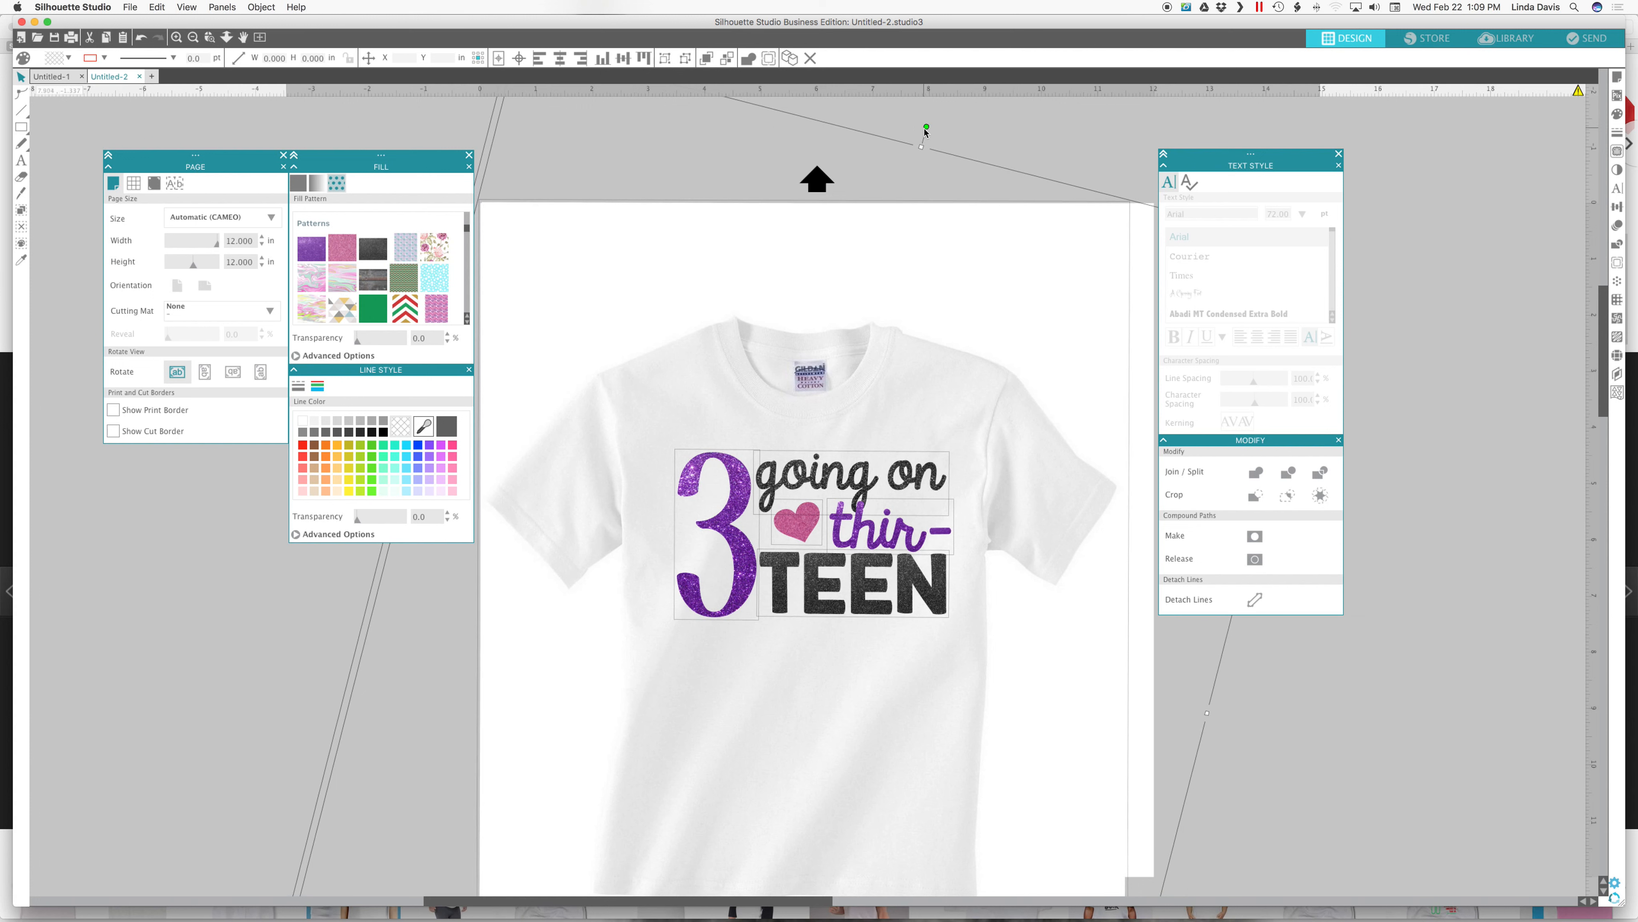
Group the lettering pieces without the shirt image and nudge the group slightly left on the chest.
shift+click(948, 339)
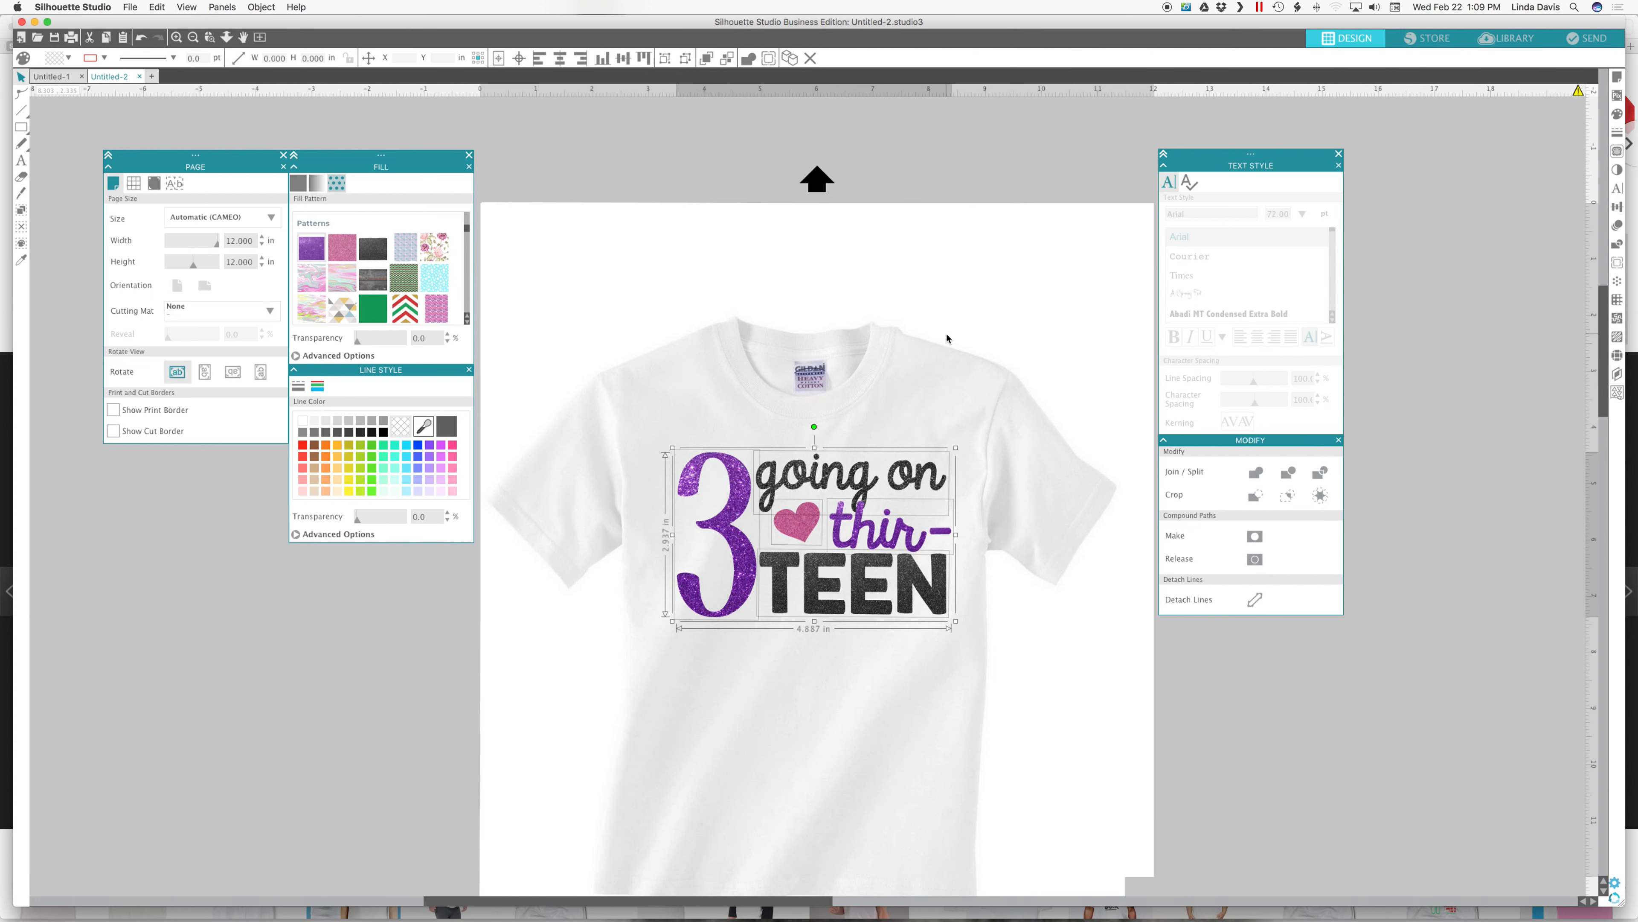
key(super+g)
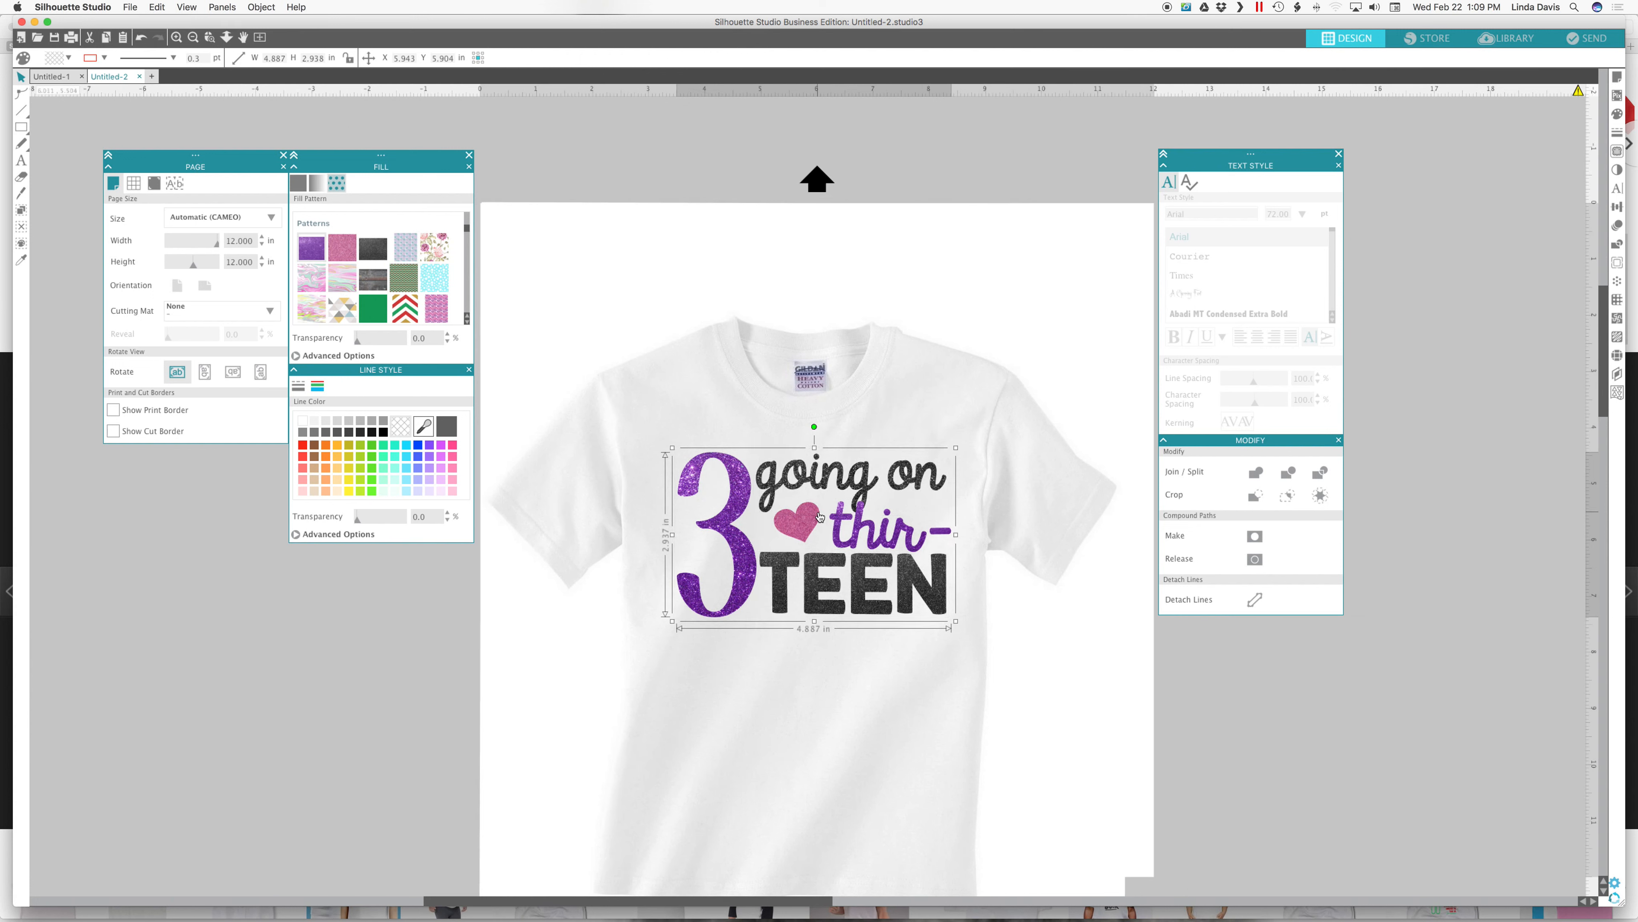
drag(819, 516, 815, 517)
click(389, 632)
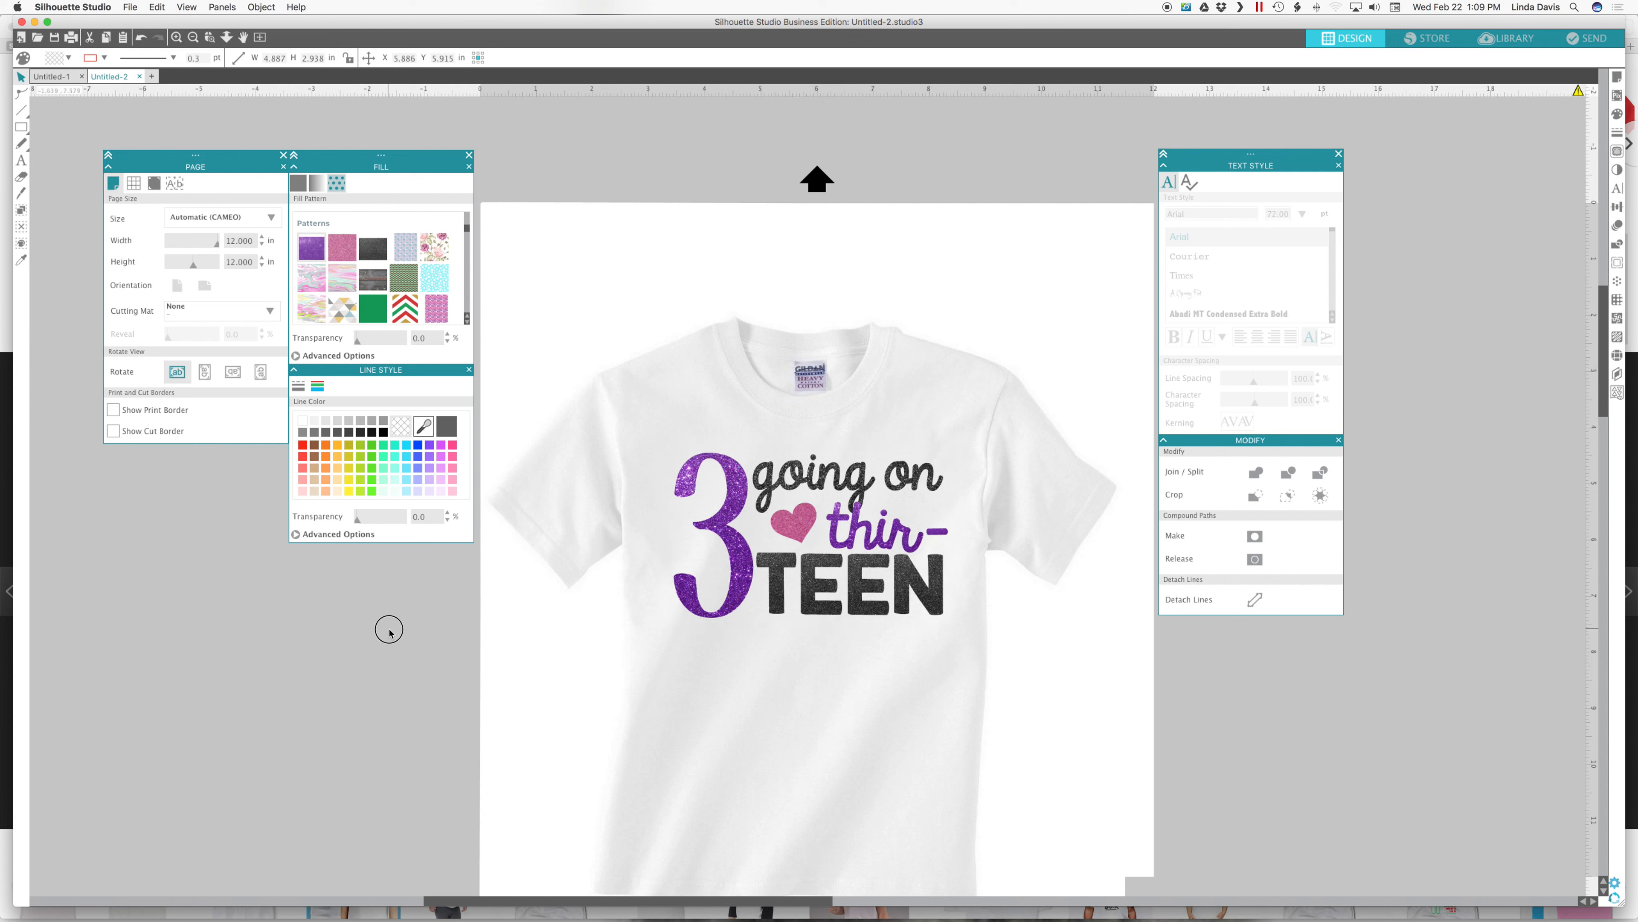
Add a text line below the lettering reading "ElleSquared by" followed by the designer's first name.
click(23, 161)
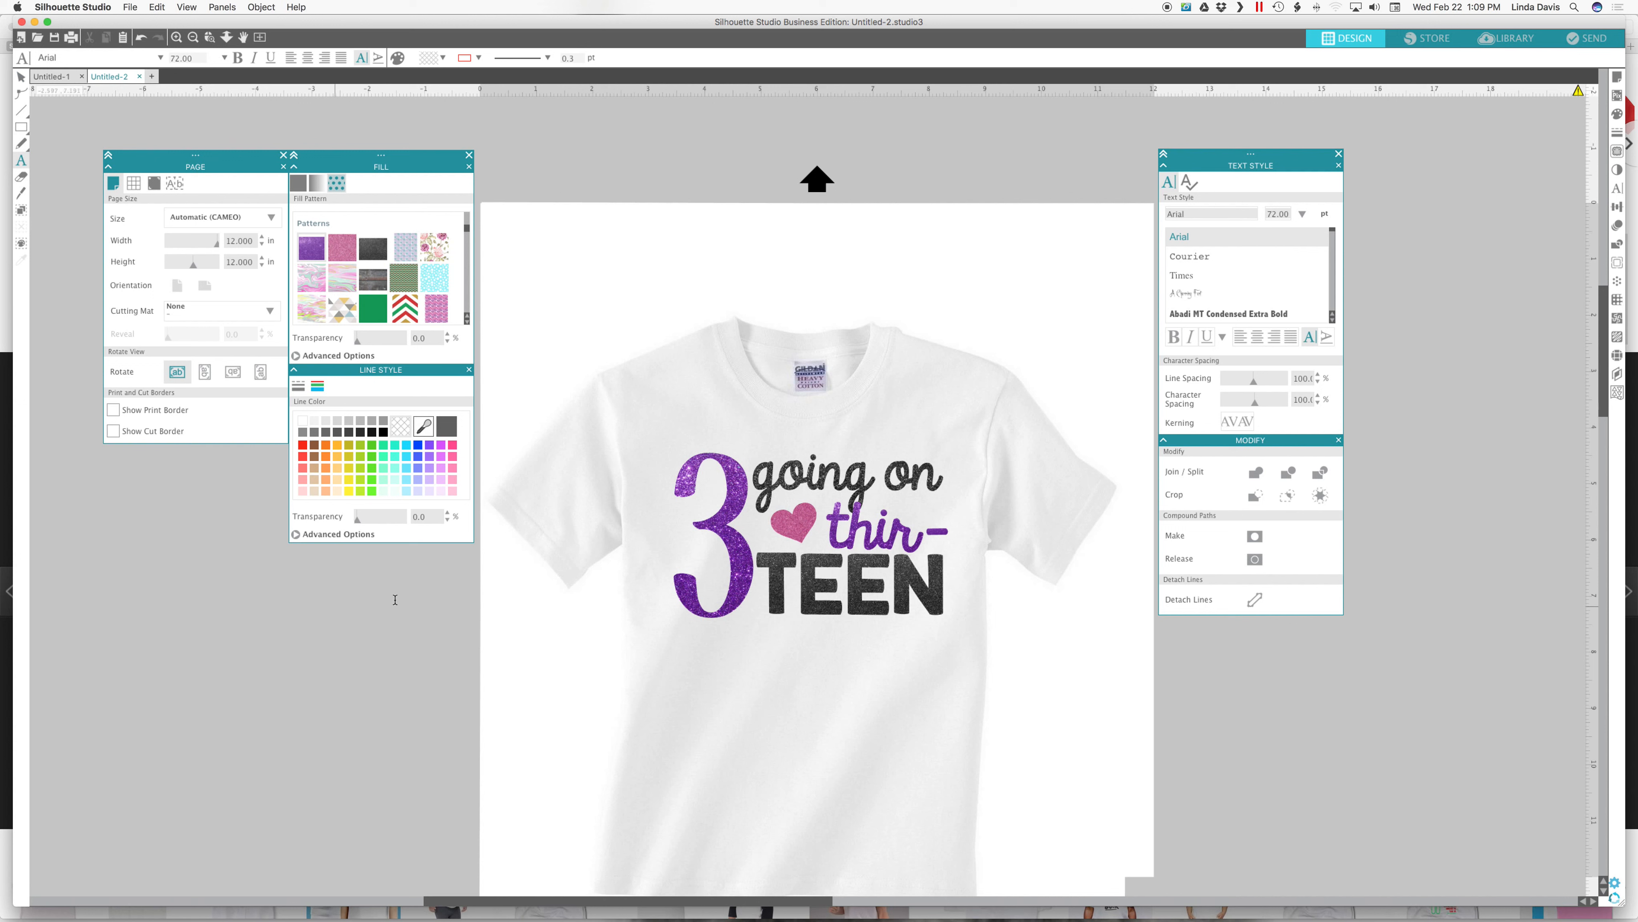
click(526, 699)
text(Elle)
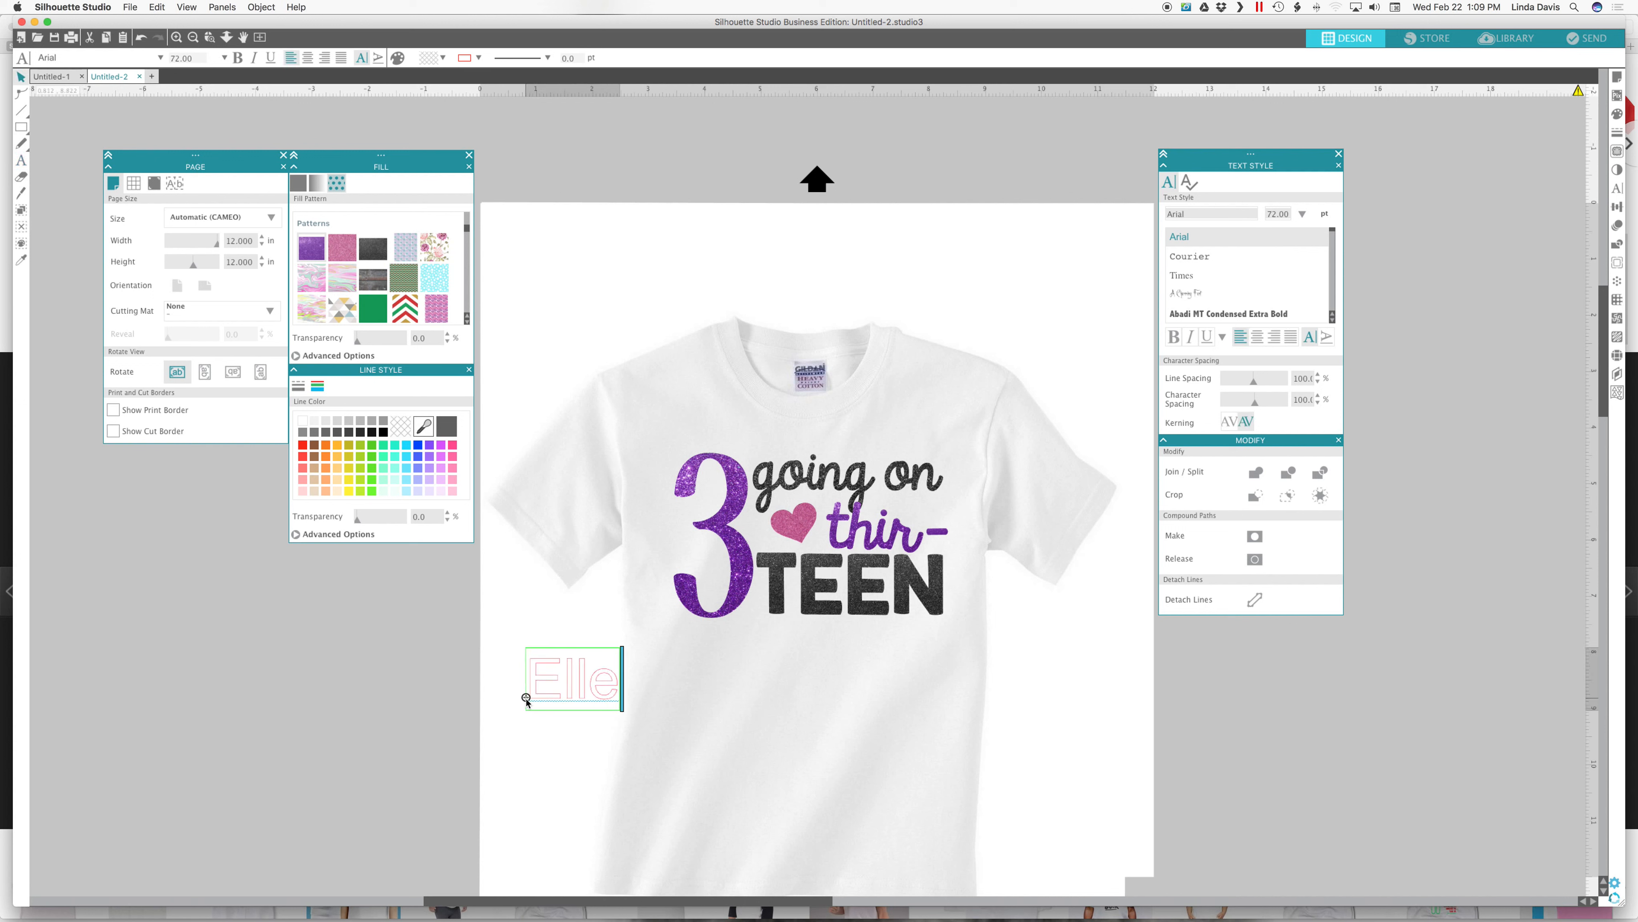
text(Squared)
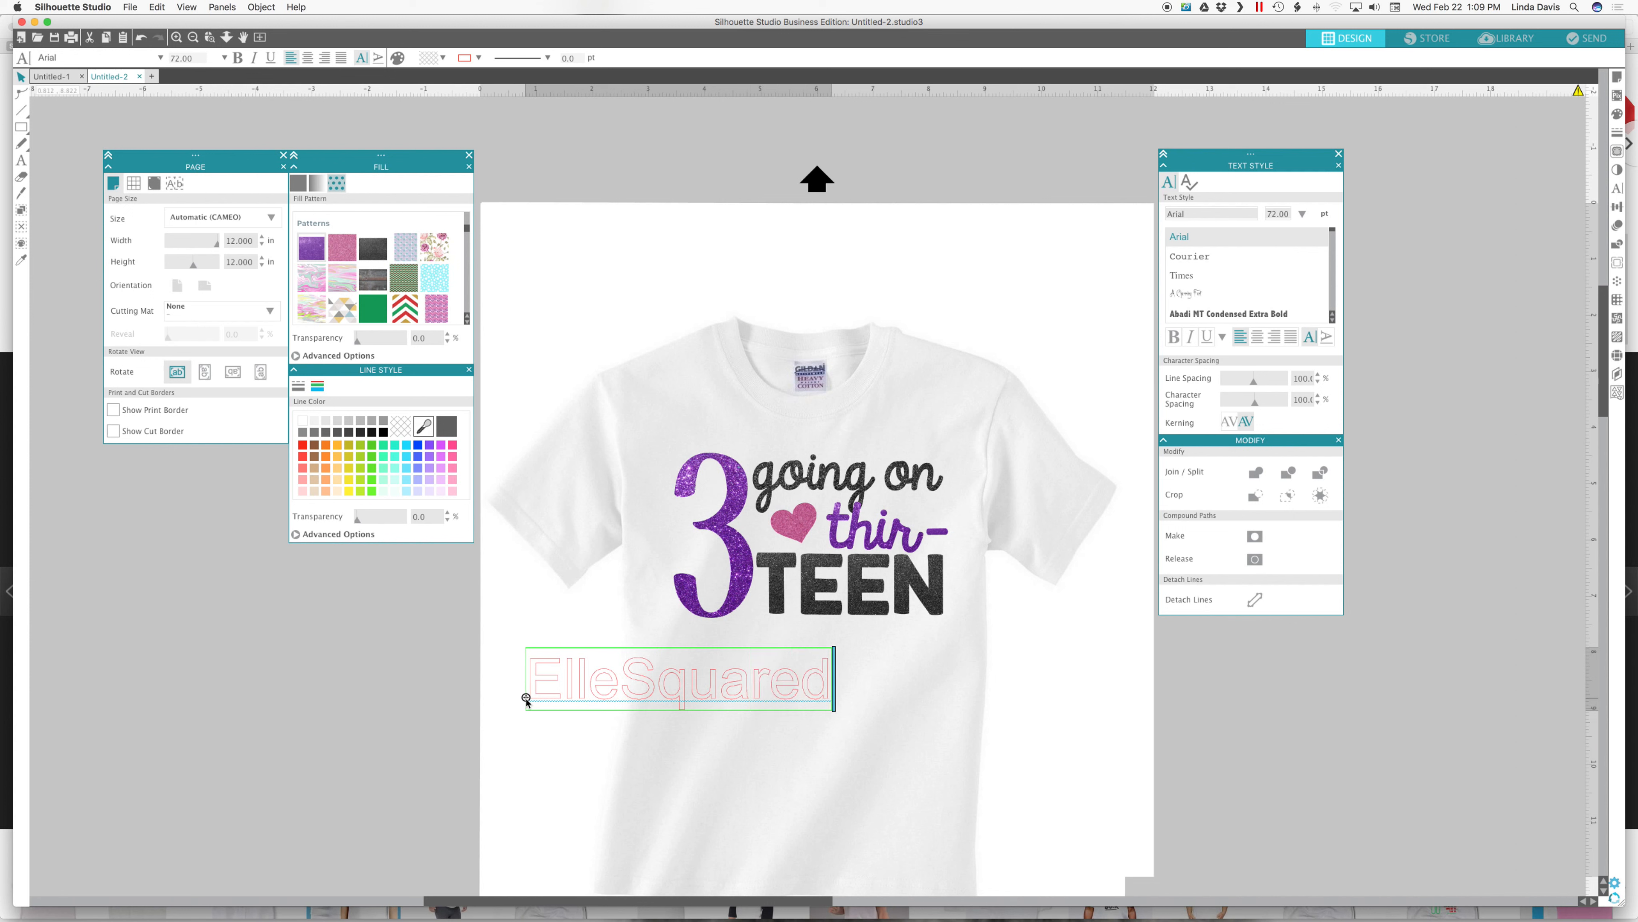
text( by Linda)
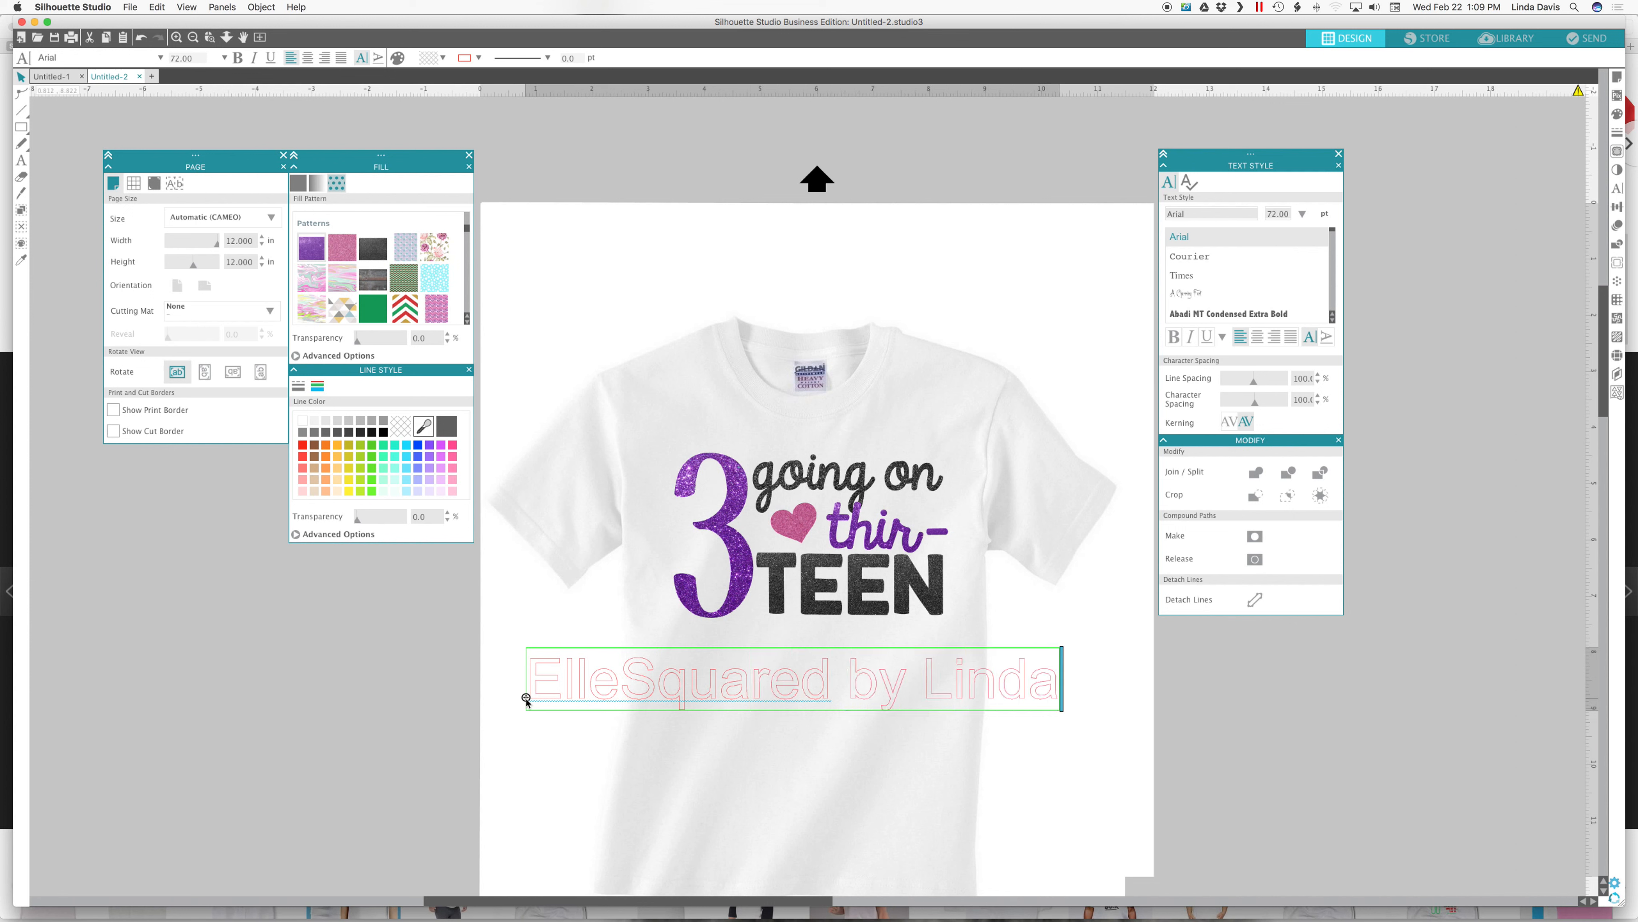
click(414, 704)
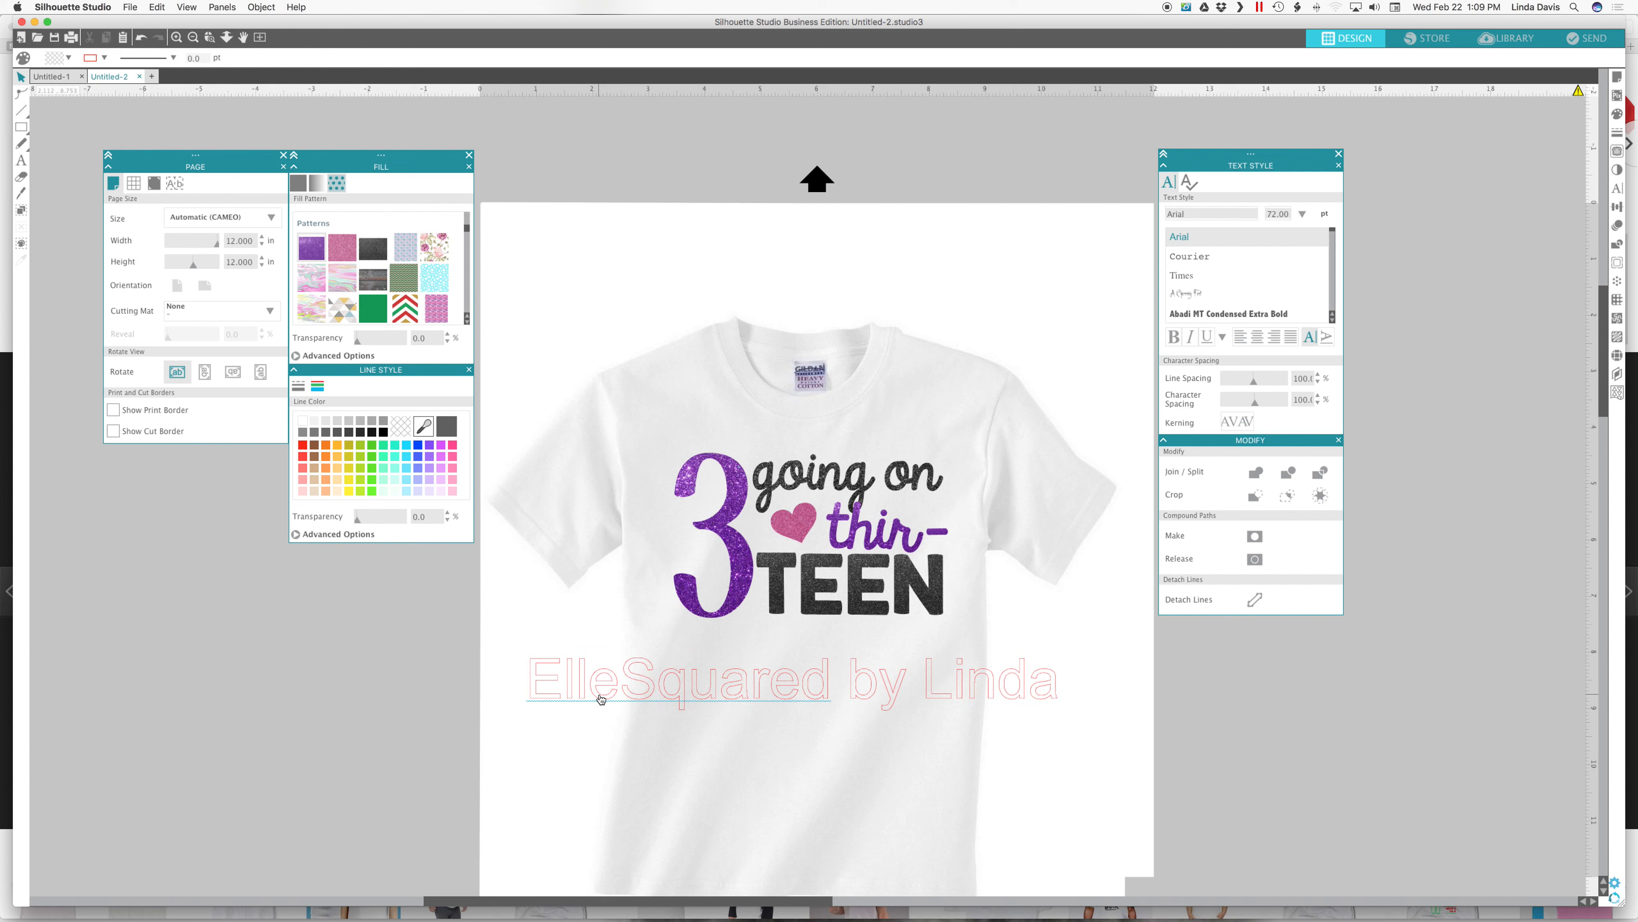
click(600, 699)
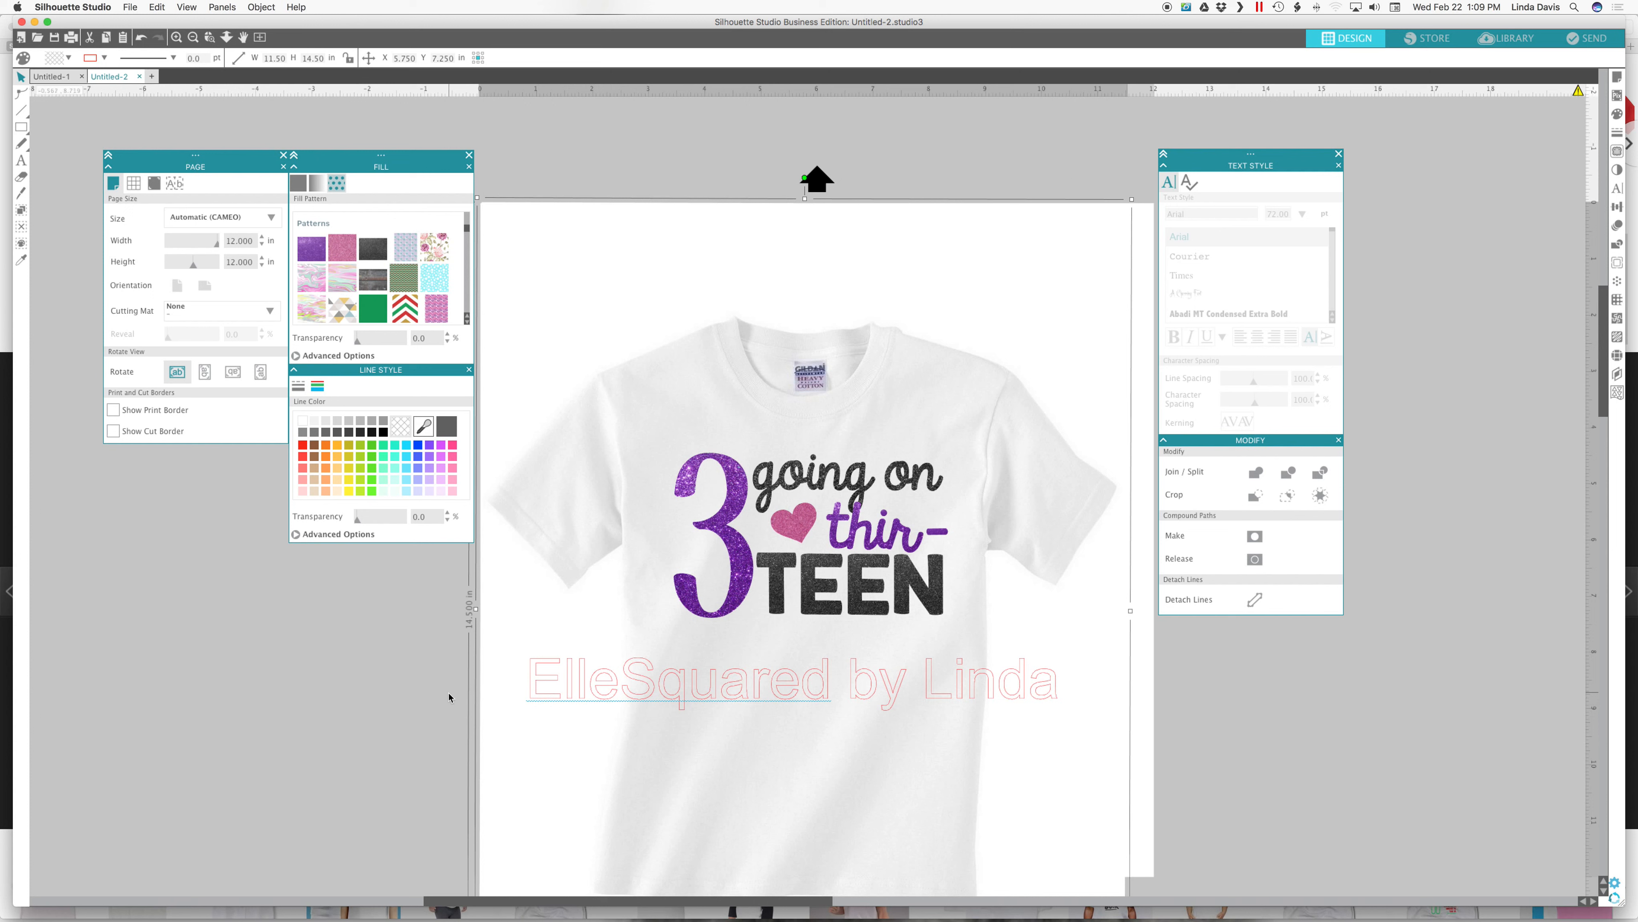
click(567, 705)
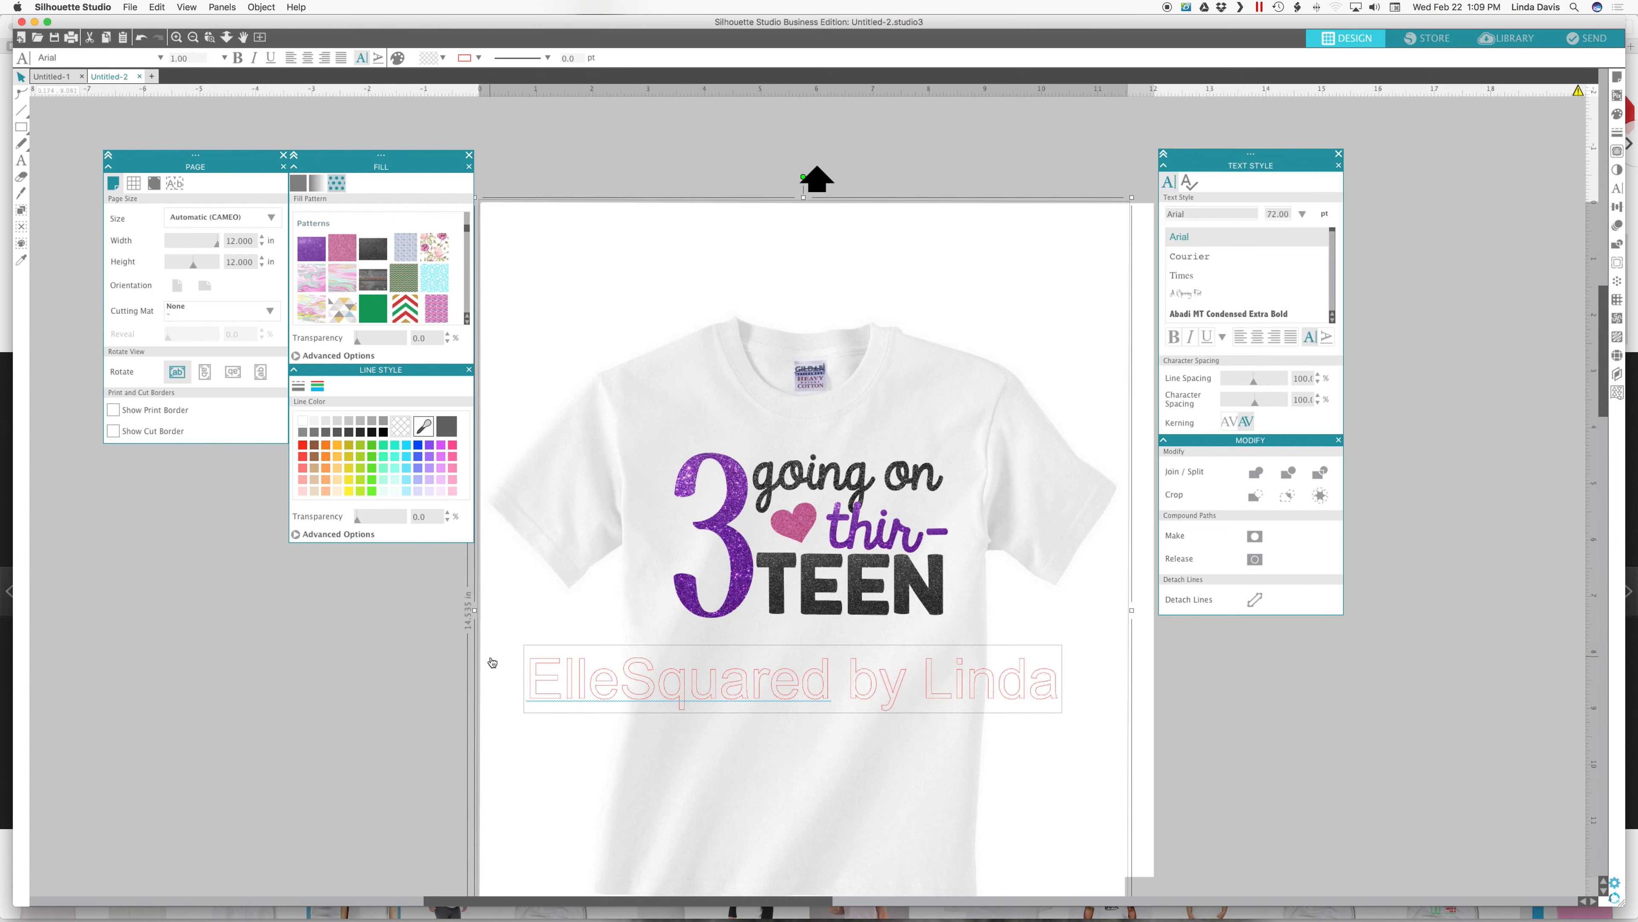
drag(594, 681, 539, 684)
key(super+z)
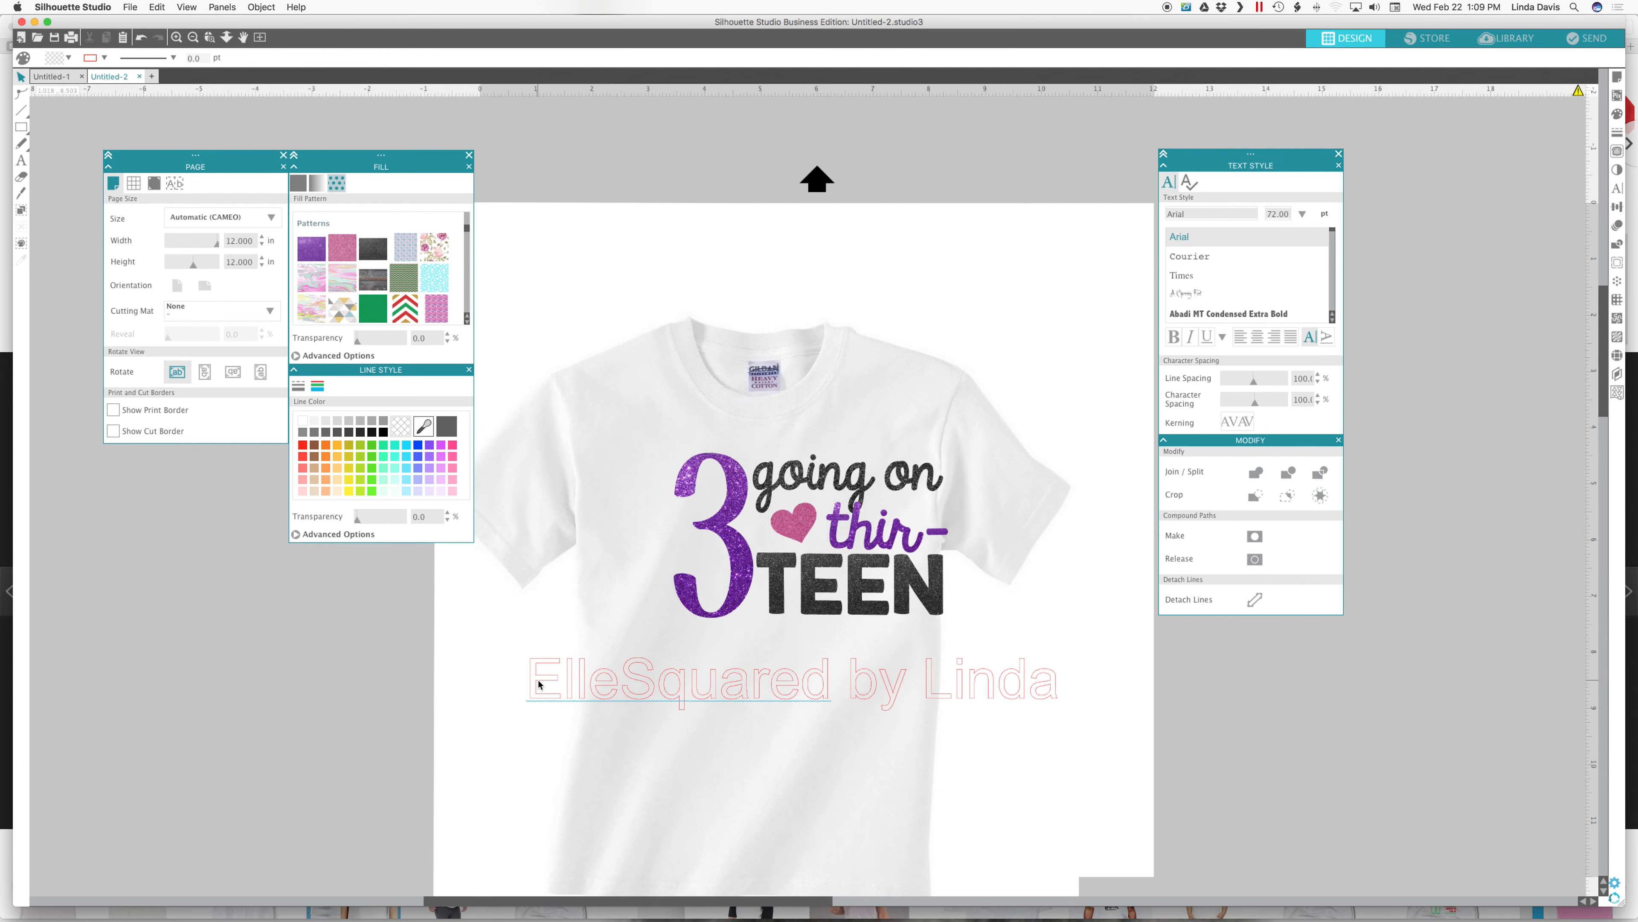
Move the watermark text to the left of the shirt, temporarily shifting the shirt and lettering aside and back onto the page.
click(725, 175)
drag(724, 173, 1007, 501)
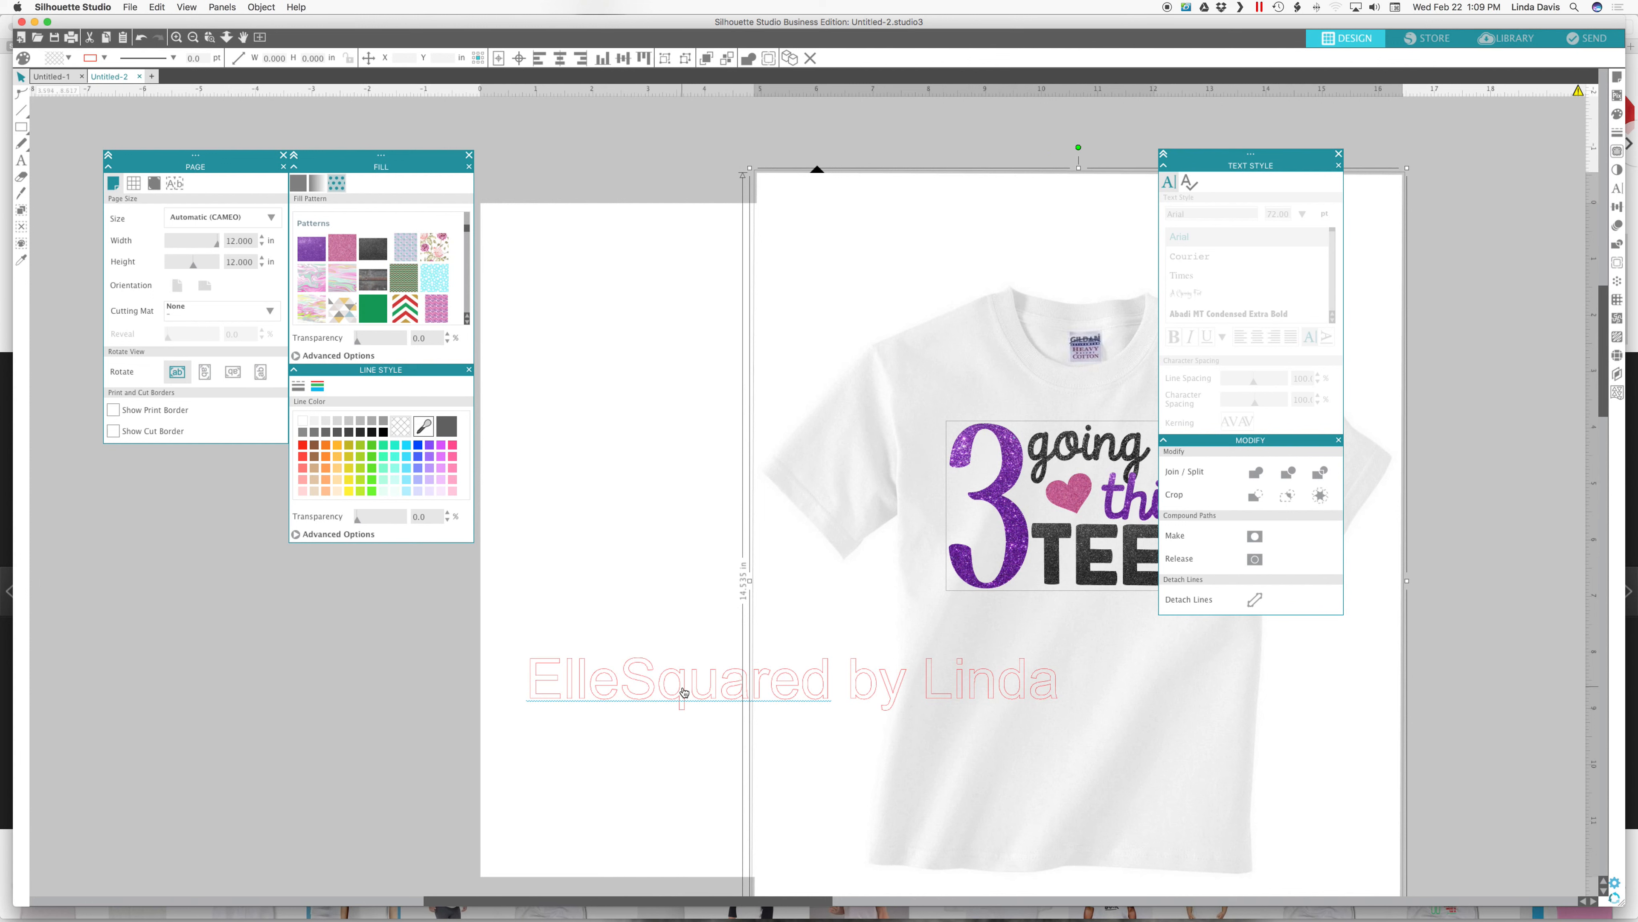
drag(672, 687, 258, 687)
click(961, 312)
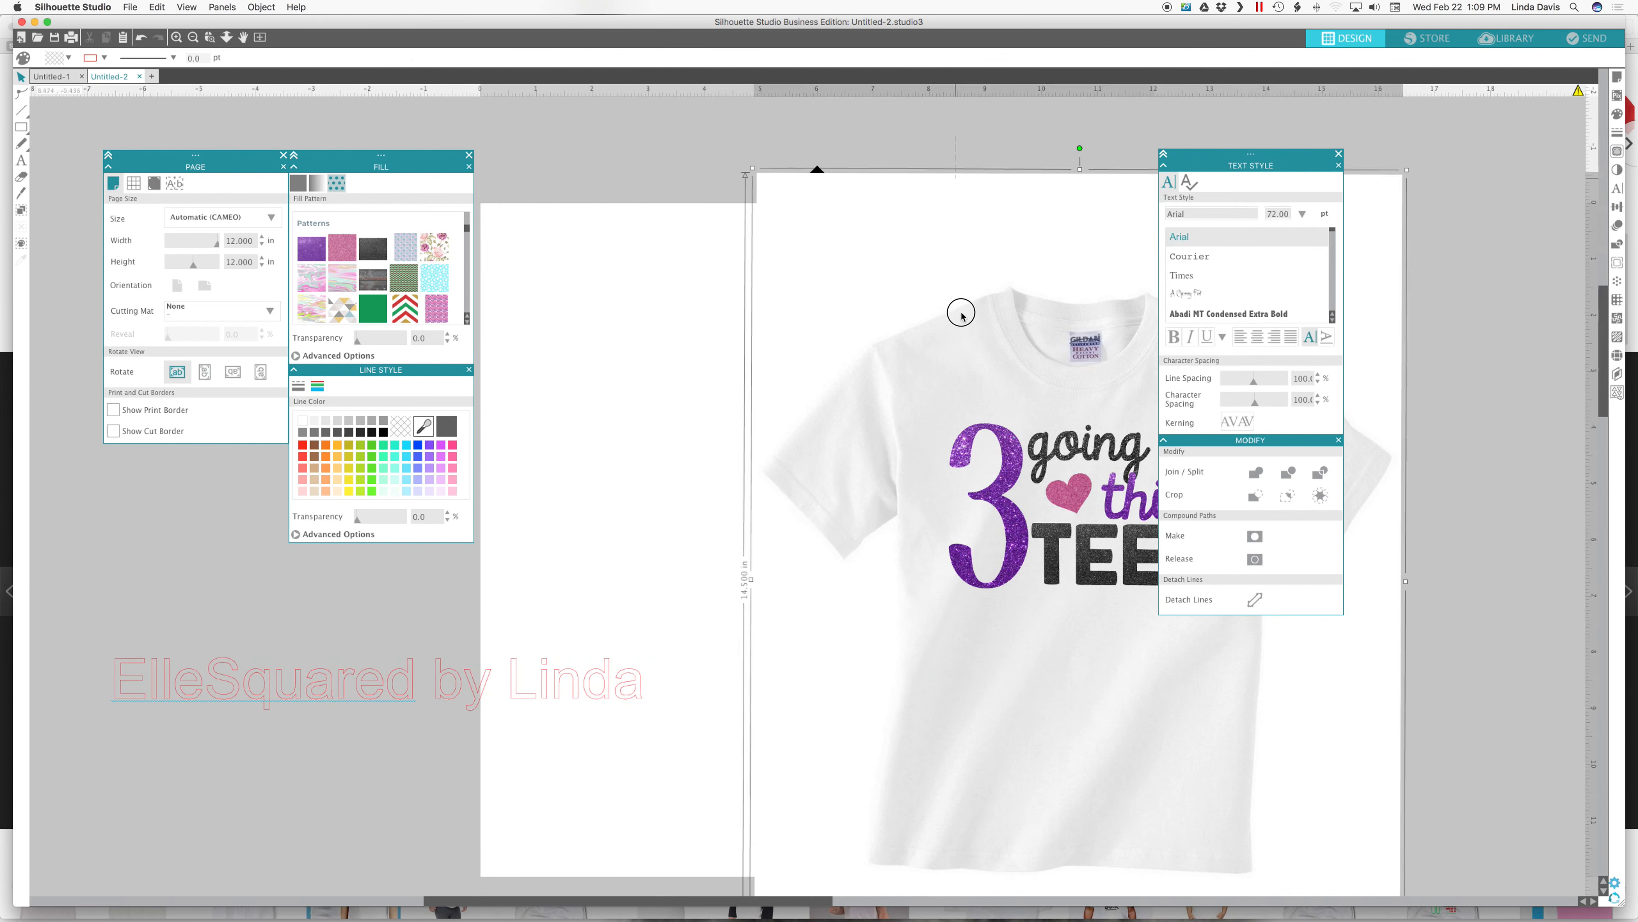
drag(699, 297, 803, 527)
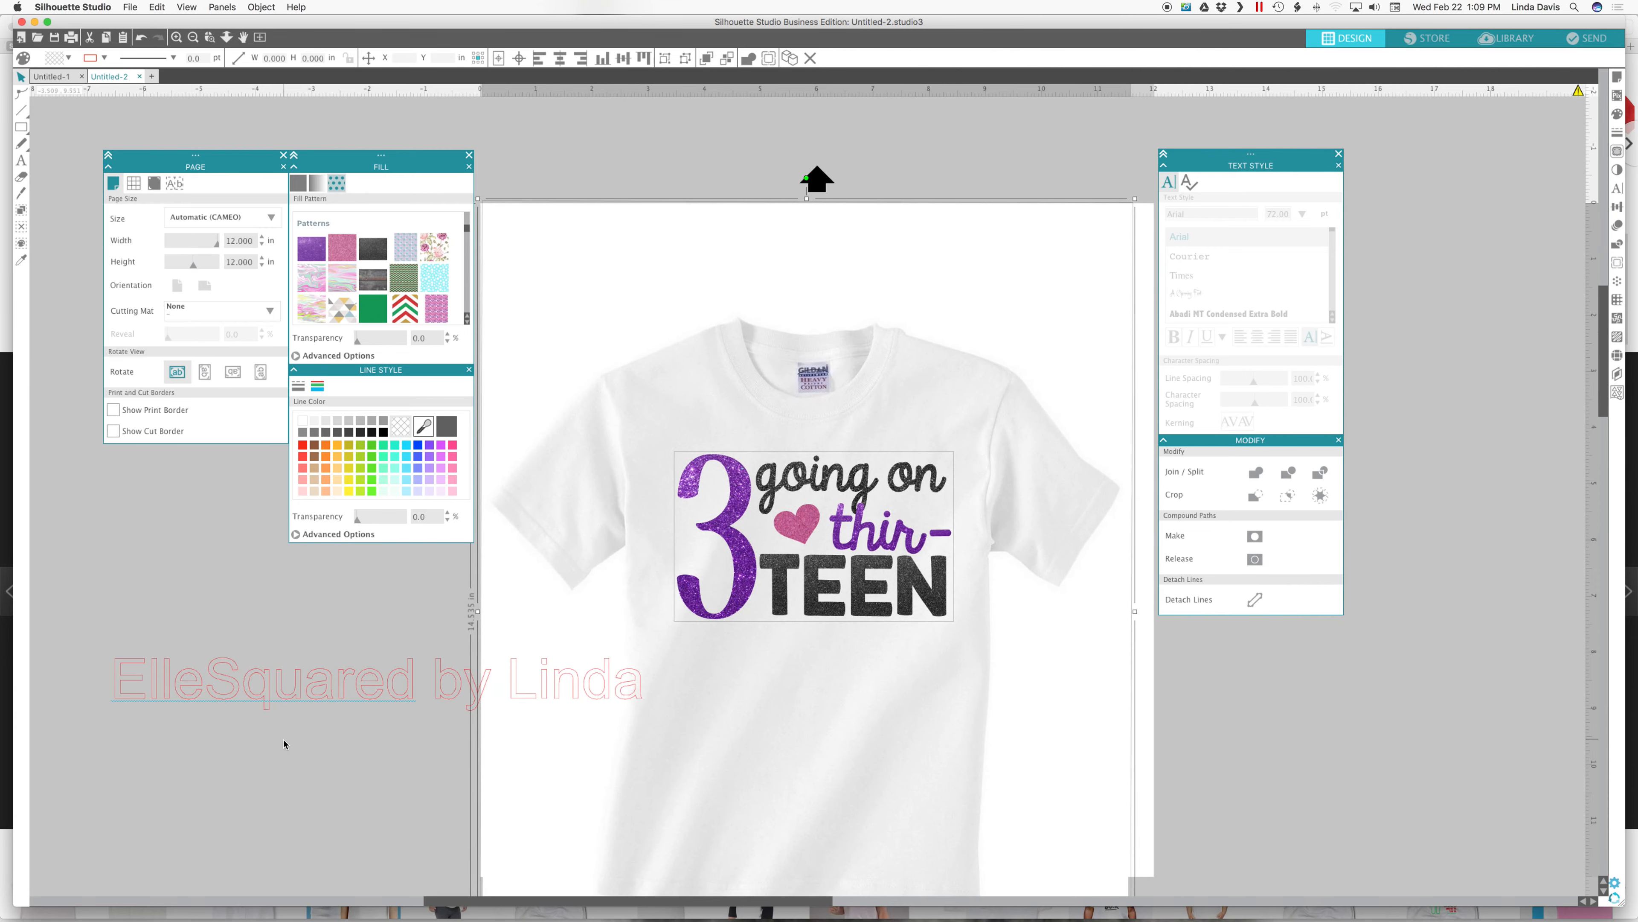
Change the watermark text's font to Pinsetter Complete.
click(277, 690)
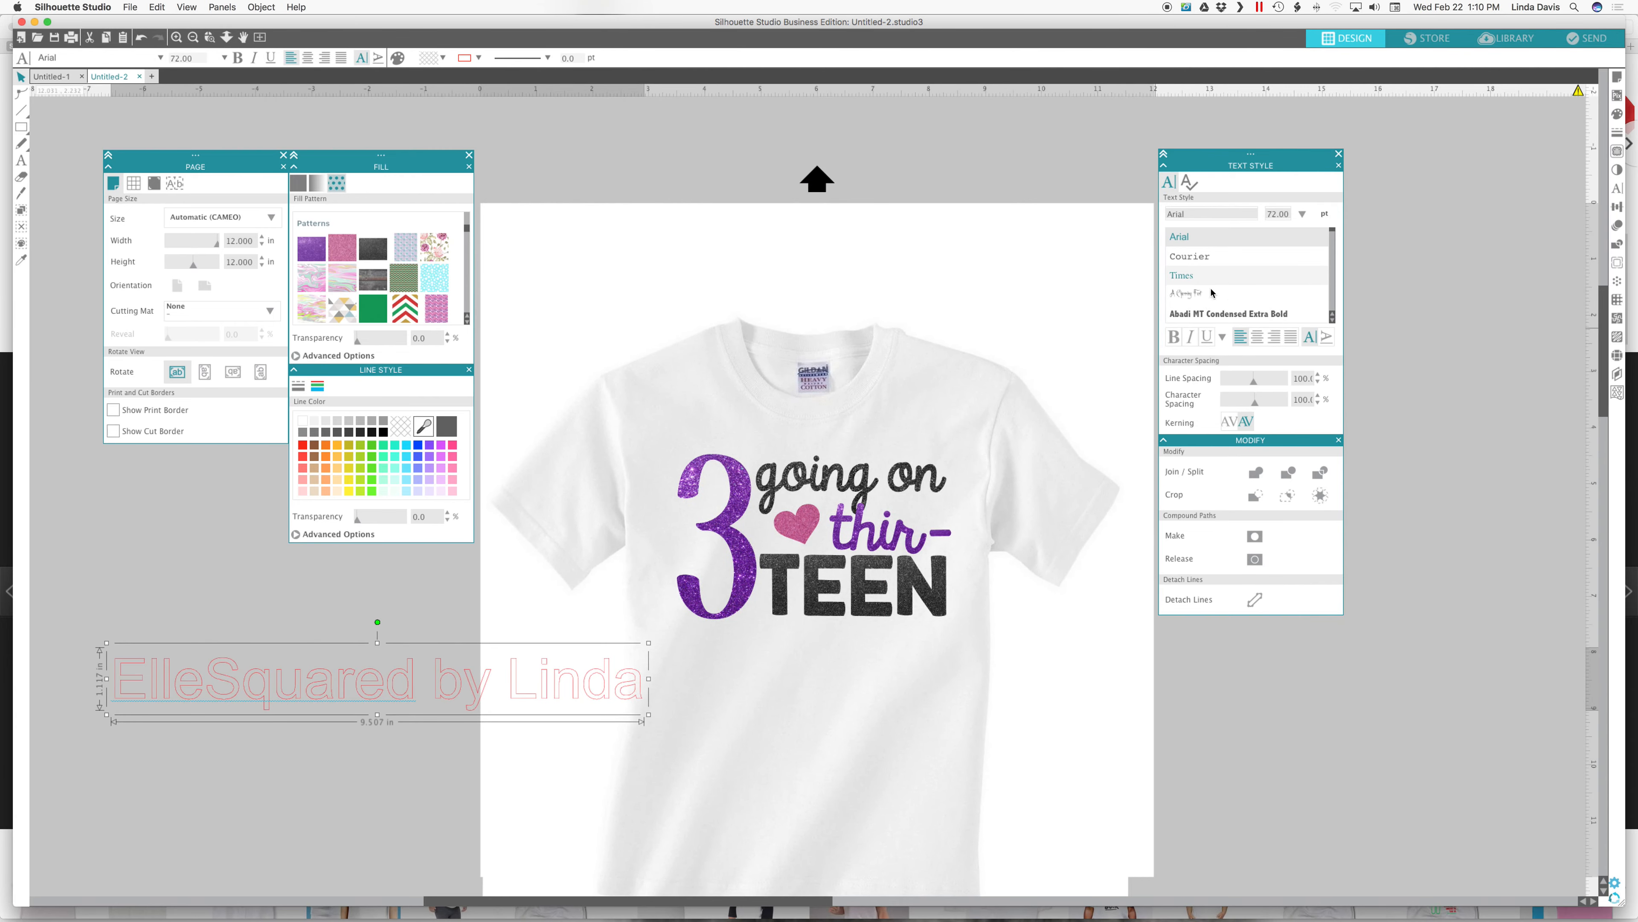
click(1228, 214)
text(pinsetter Complete)
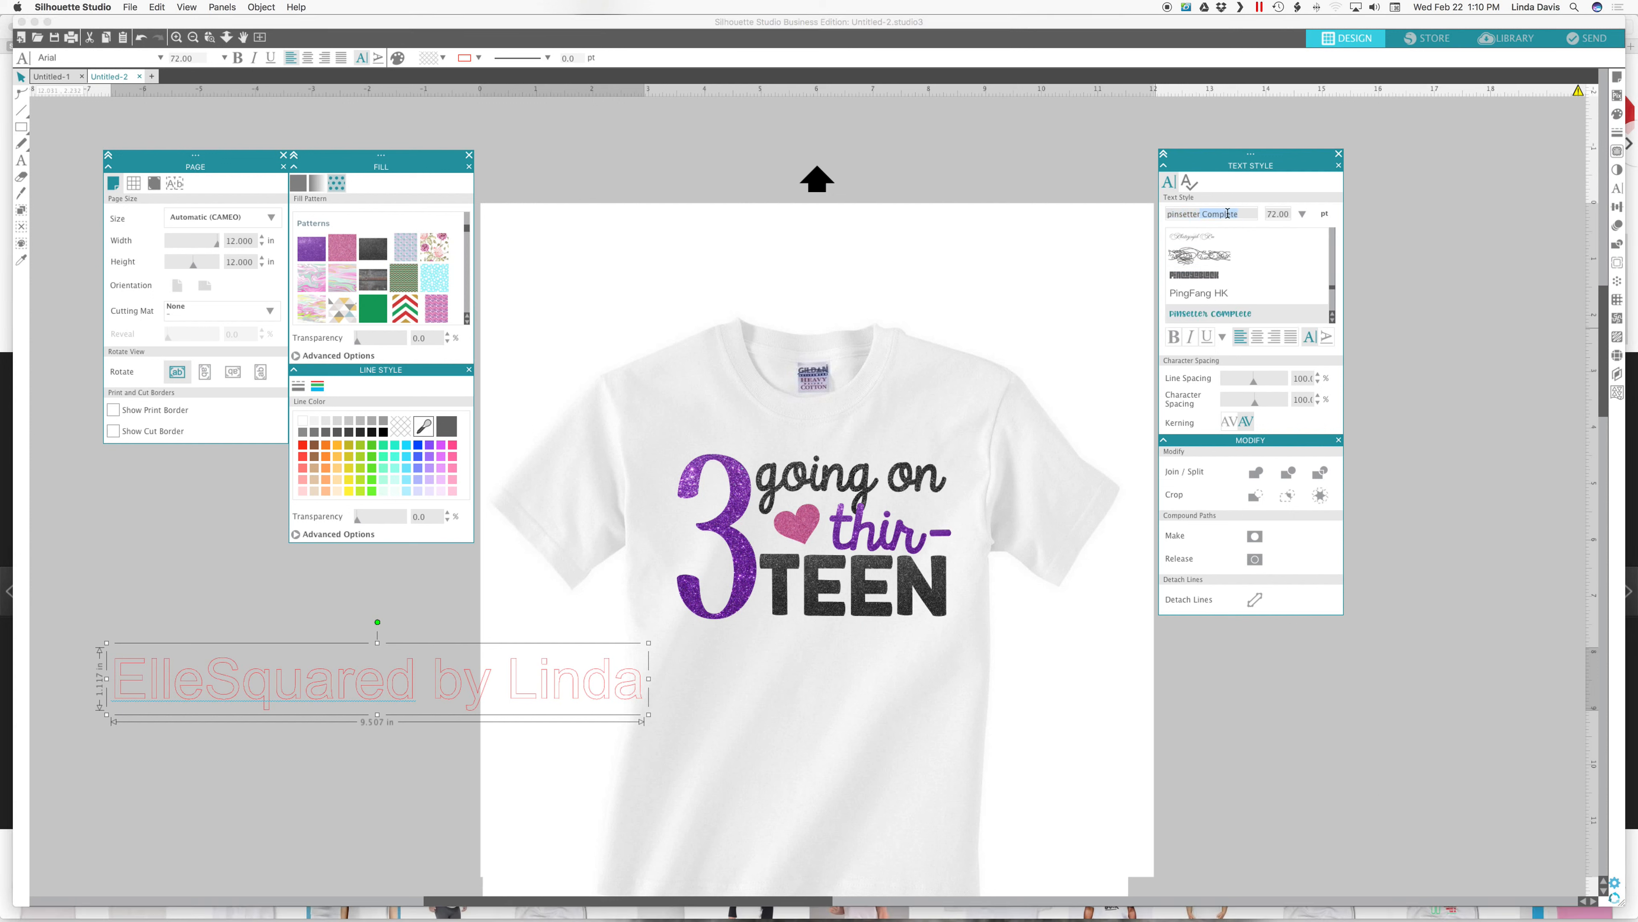
key(Return)
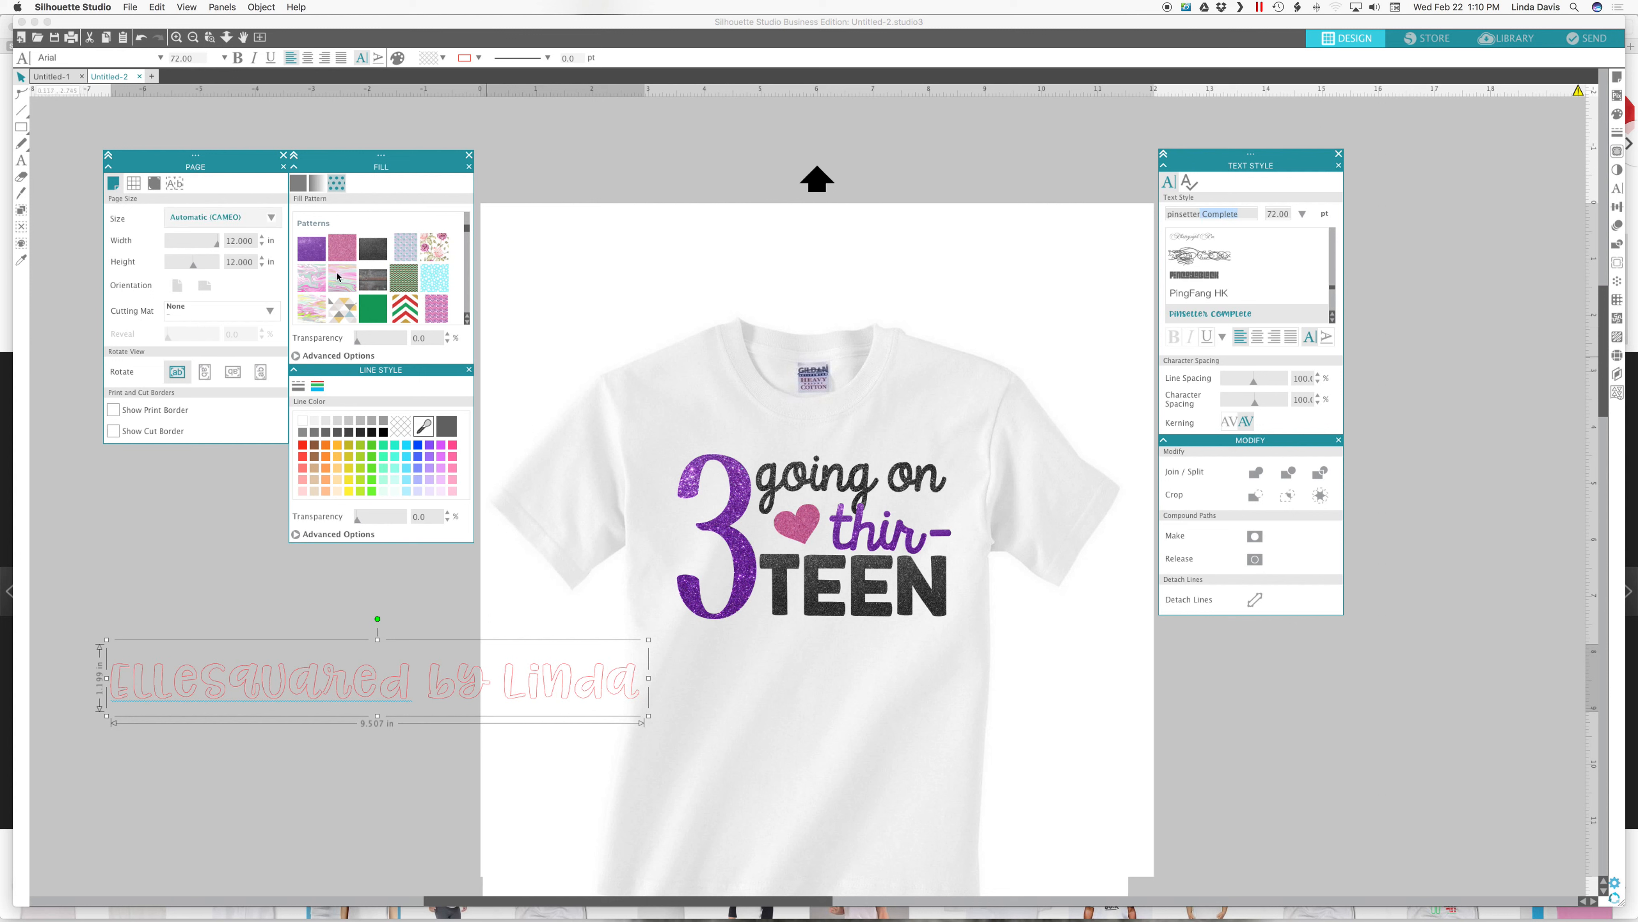
Fill the watermark text with dark gray at 75.4% transparency and make its outline clear.
click(300, 186)
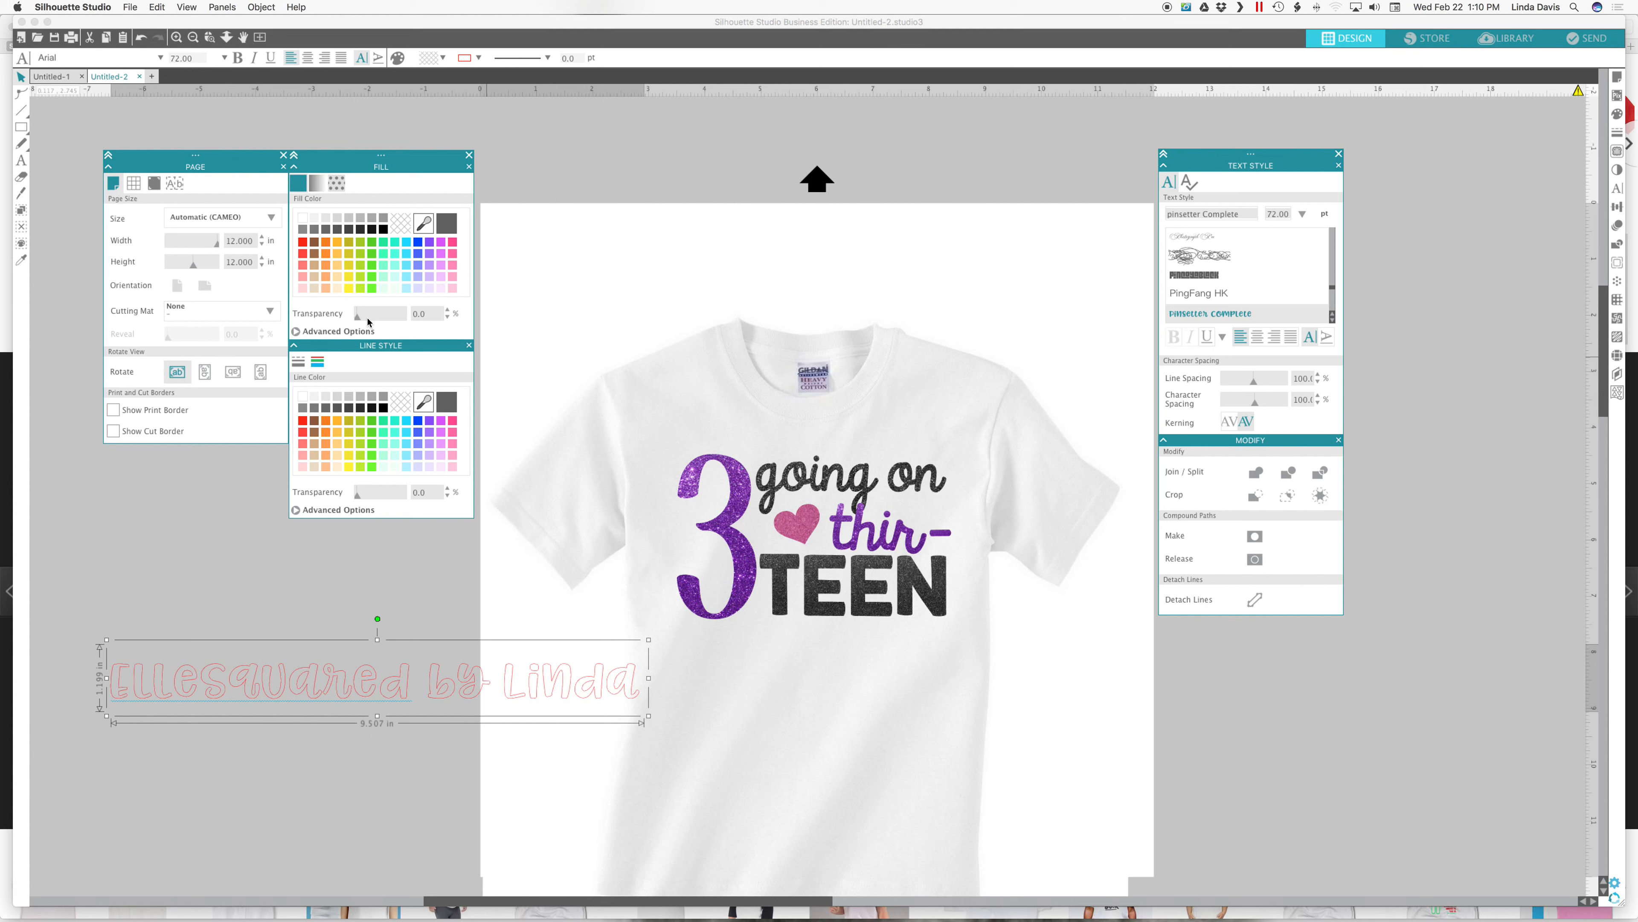
click(446, 223)
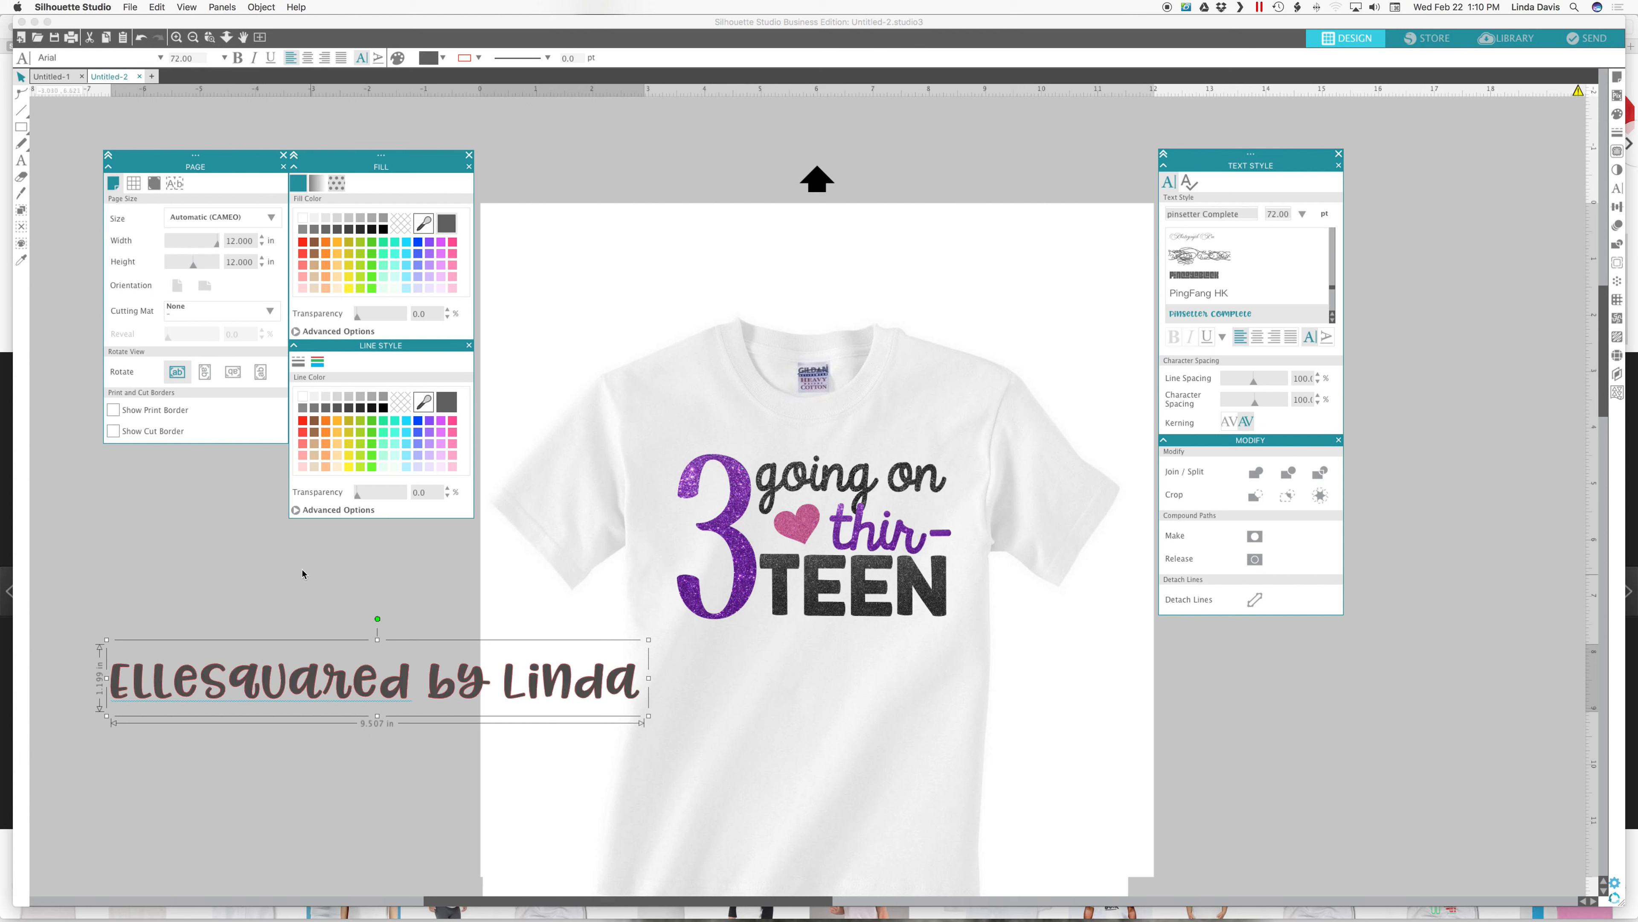
click(401, 401)
drag(358, 321, 395, 323)
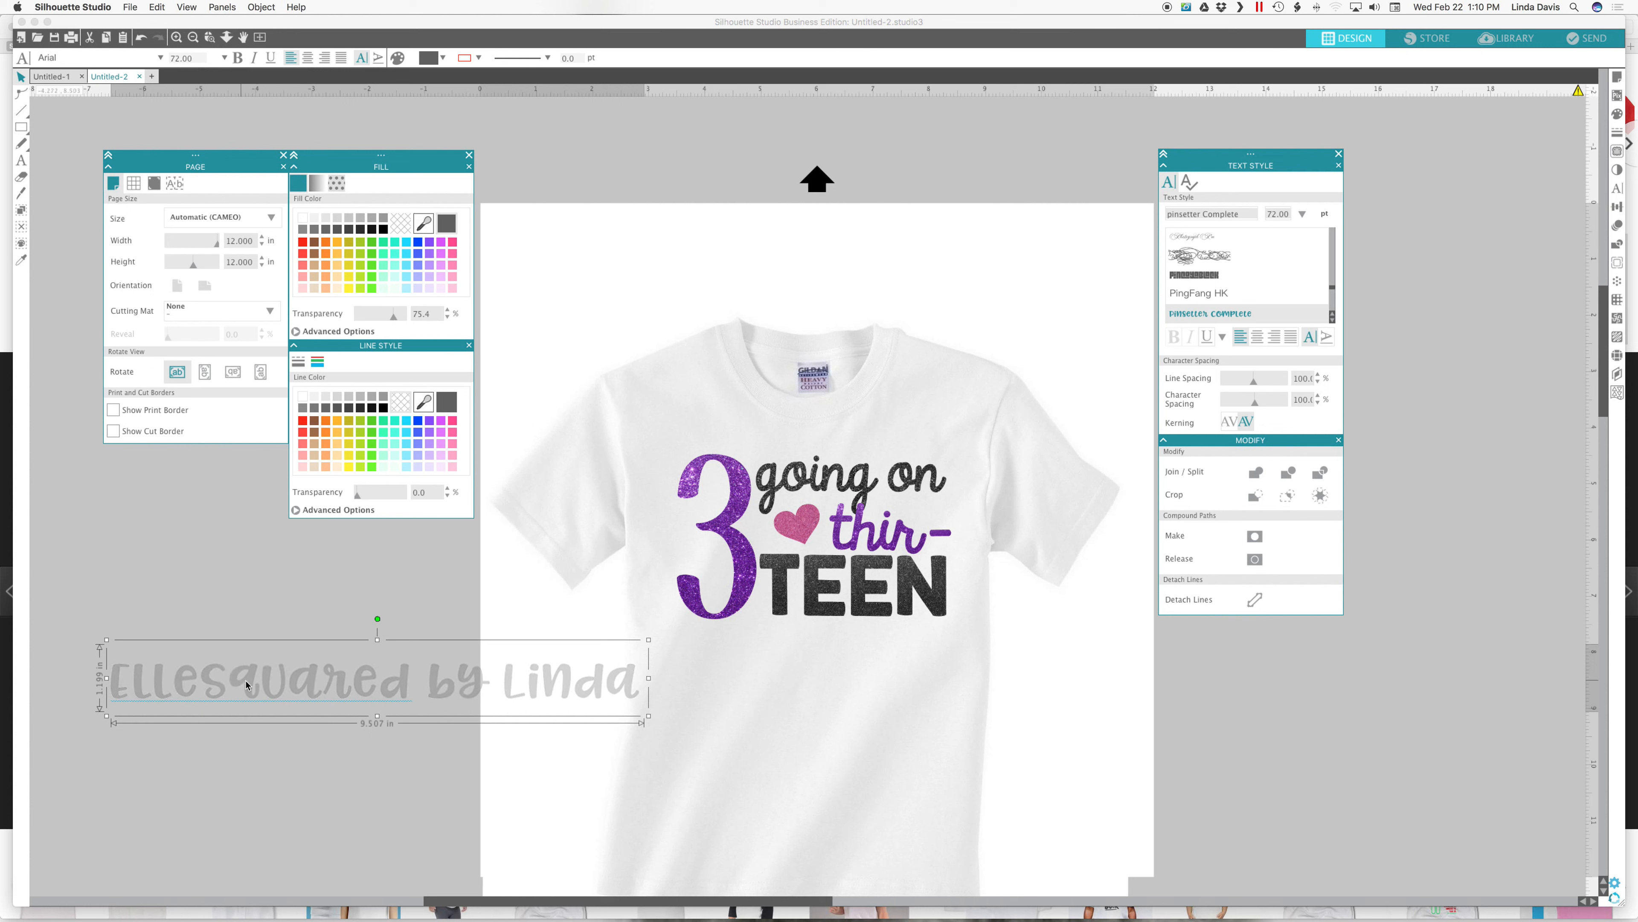
Enlarge the watermark text to about 122 pt, place it over the shirt and rotate it to rise diagonally toward the upper right.
drag(251, 684, 251, 729)
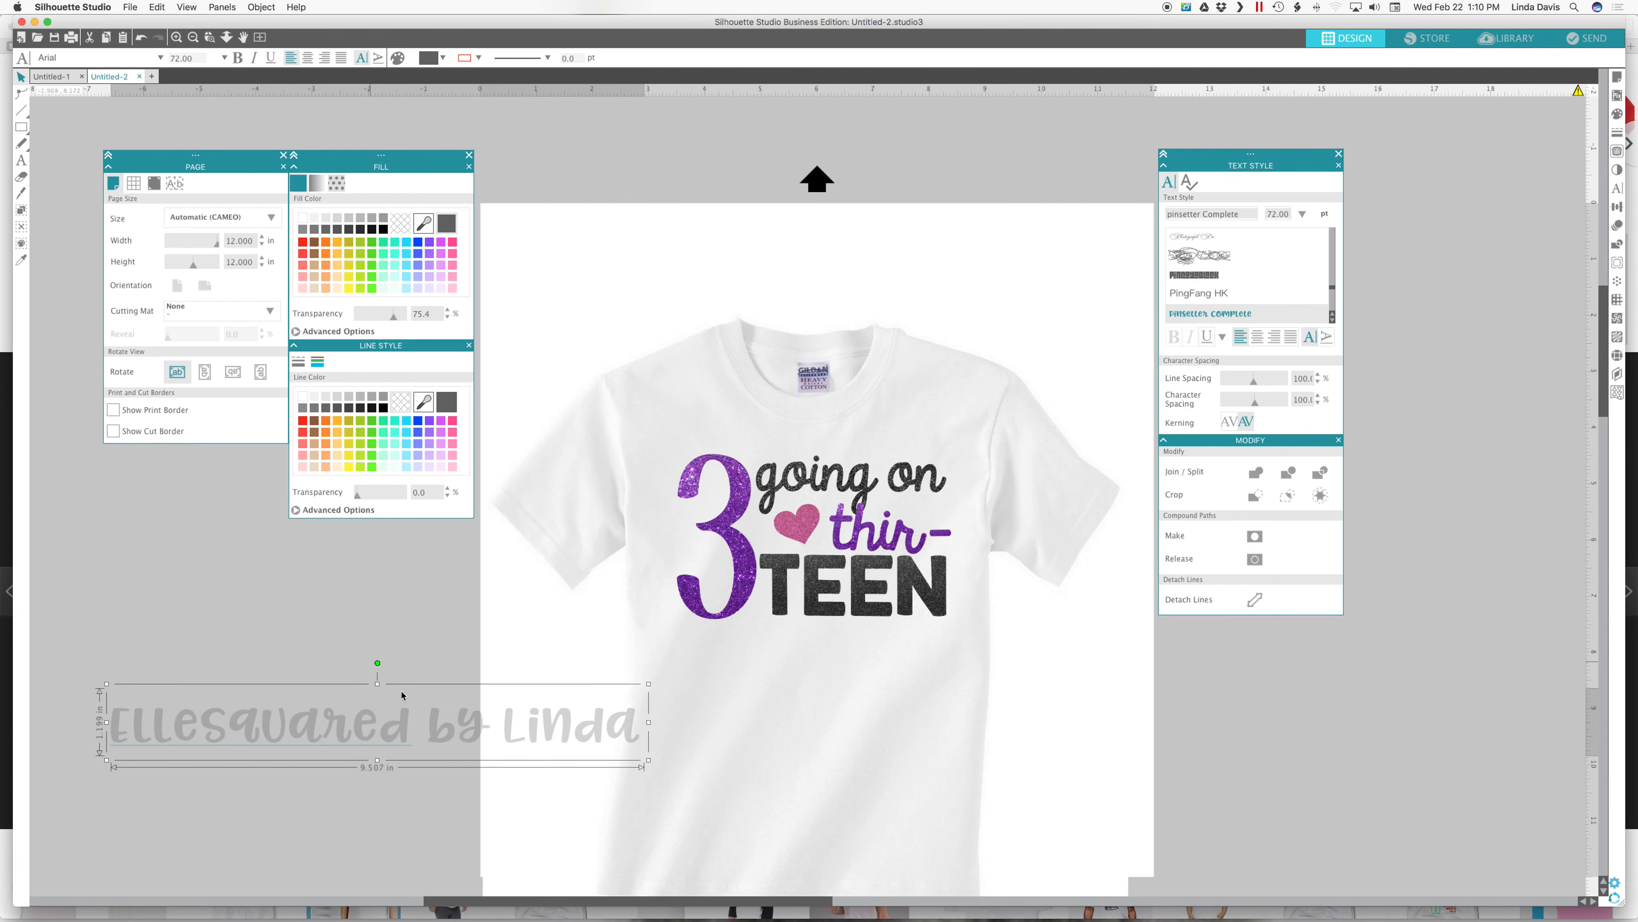
drag(650, 684, 1010, 629)
click(759, 592)
drag(277, 702, 491, 577)
drag(801, 494, 709, 495)
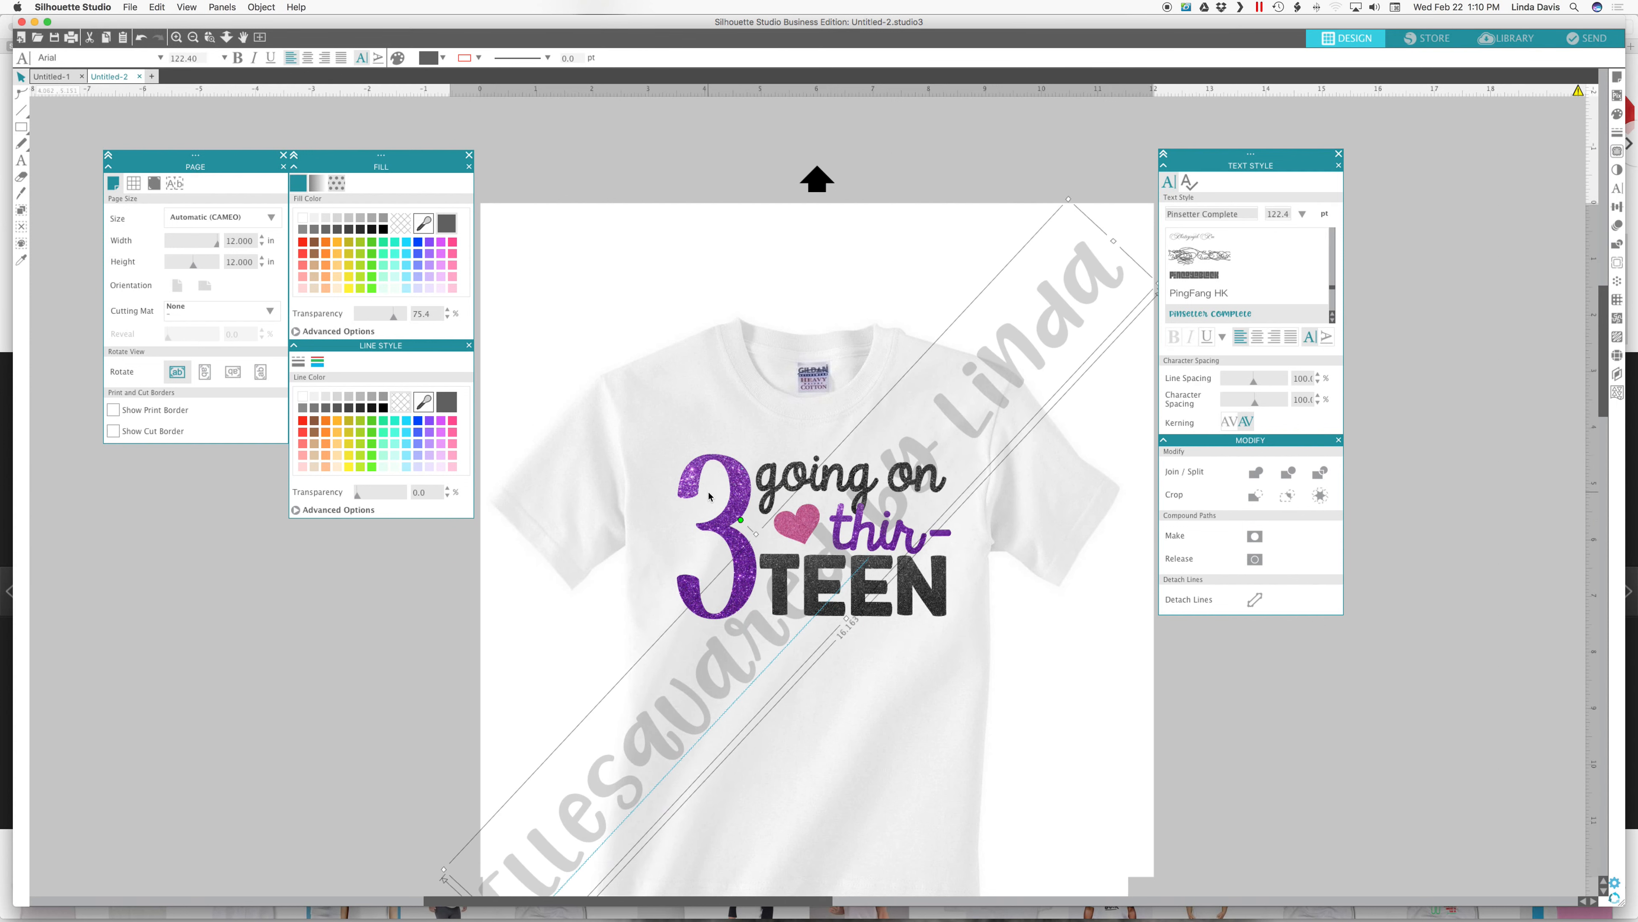
Scale the diagonal watermark down to about 82 pt and center it across the lettering on the shirt.
drag(1069, 199, 864, 420)
scroll(315, 664, down, 1)
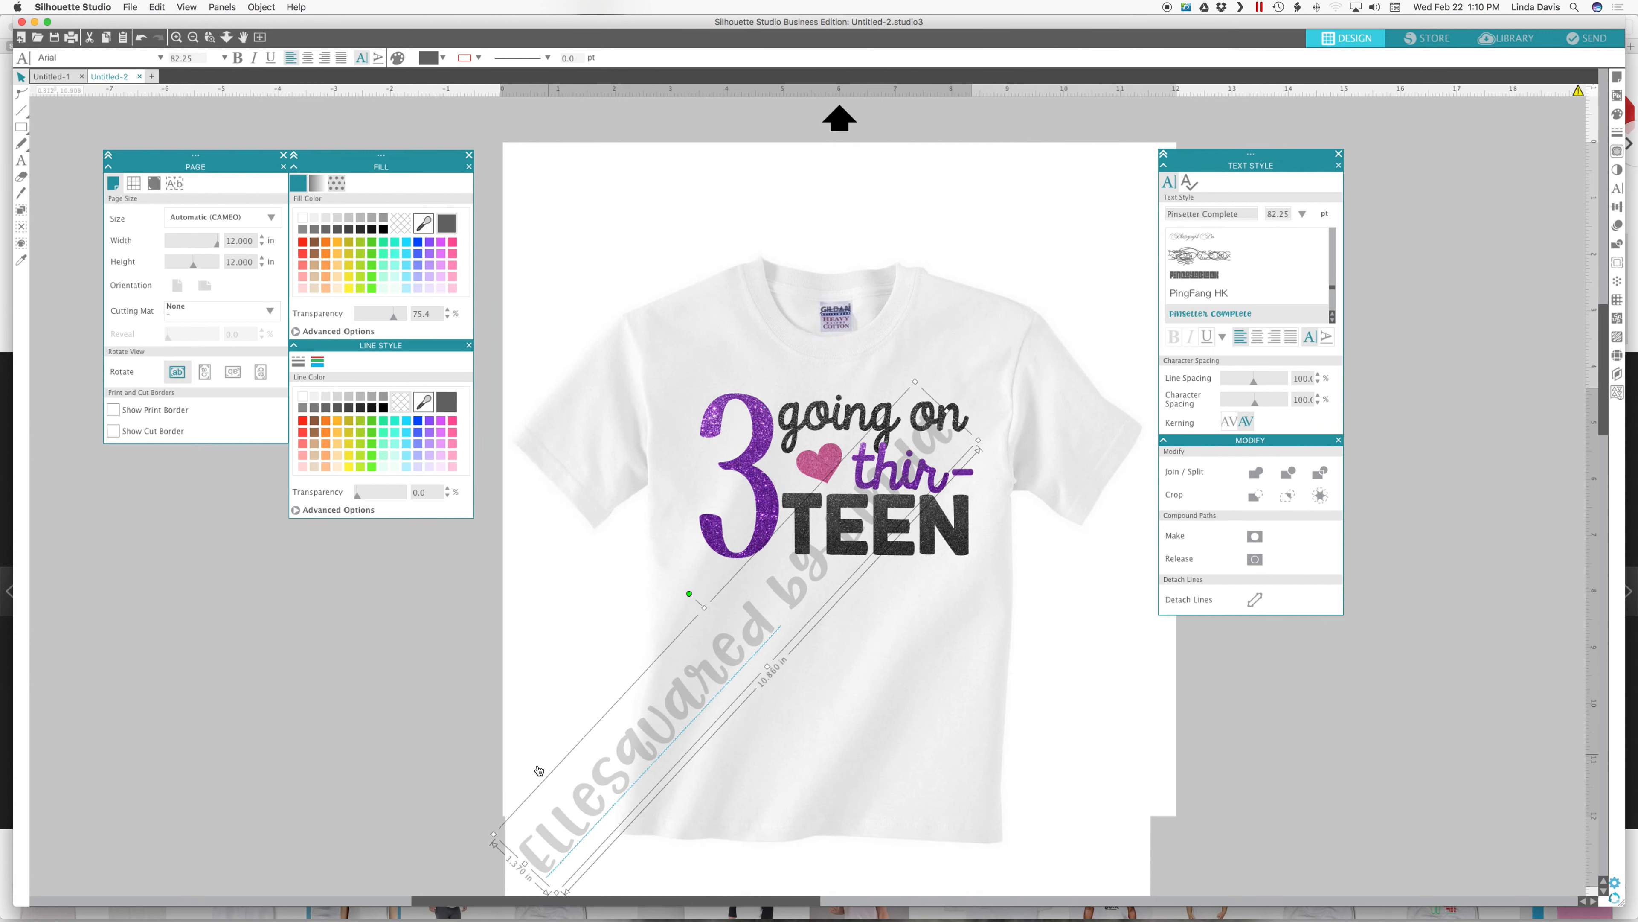
drag(529, 852, 626, 689)
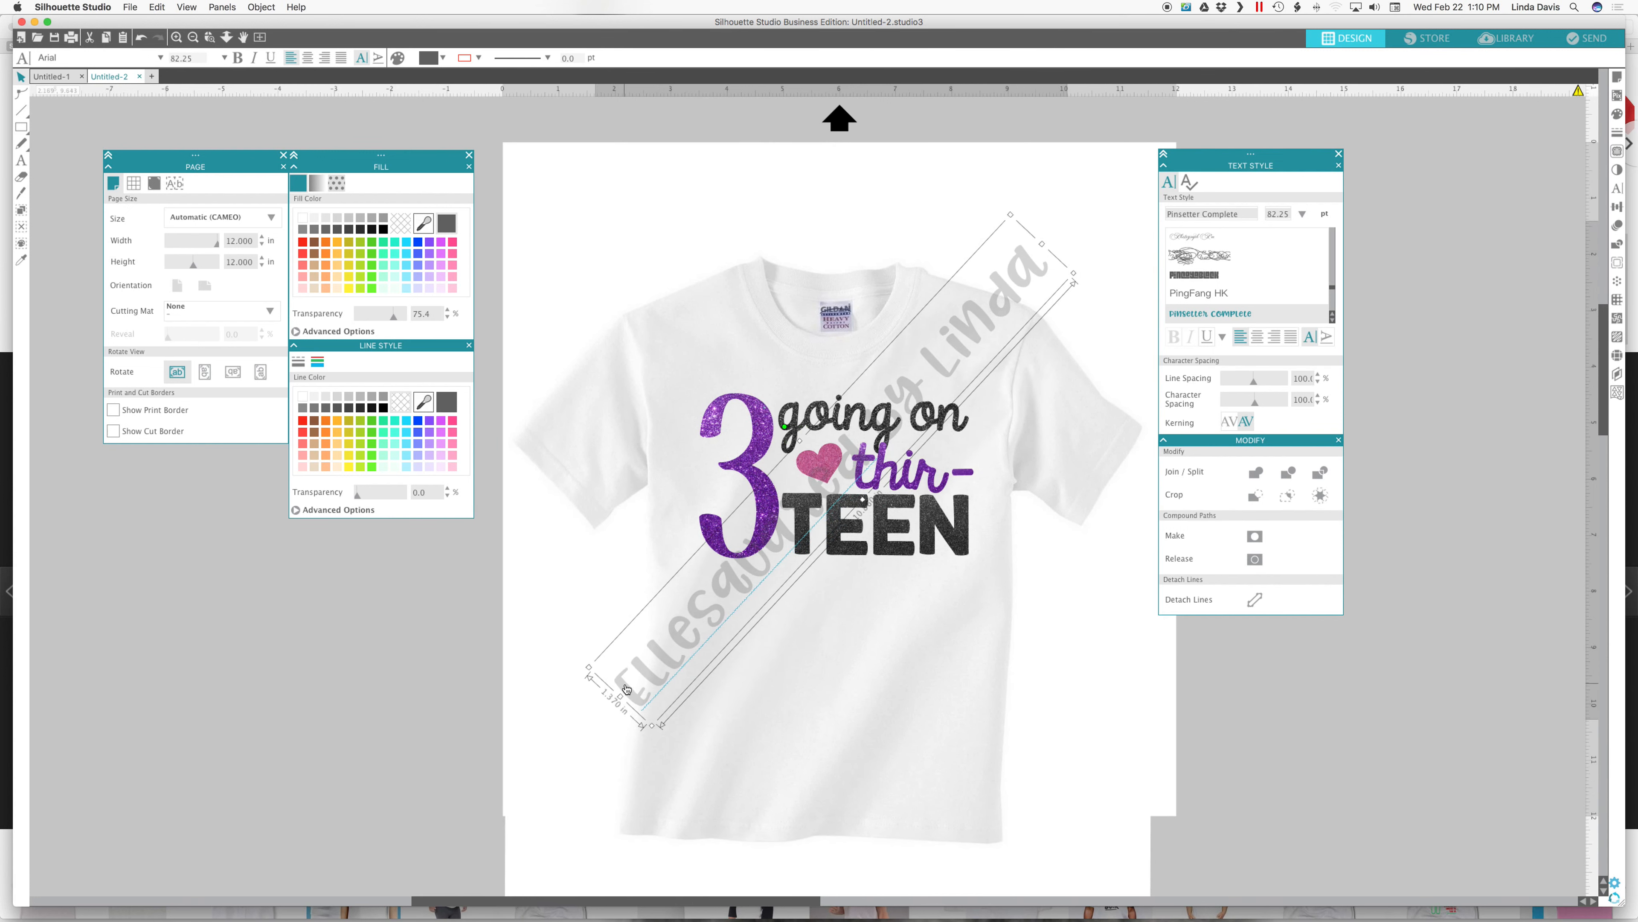
click(470, 681)
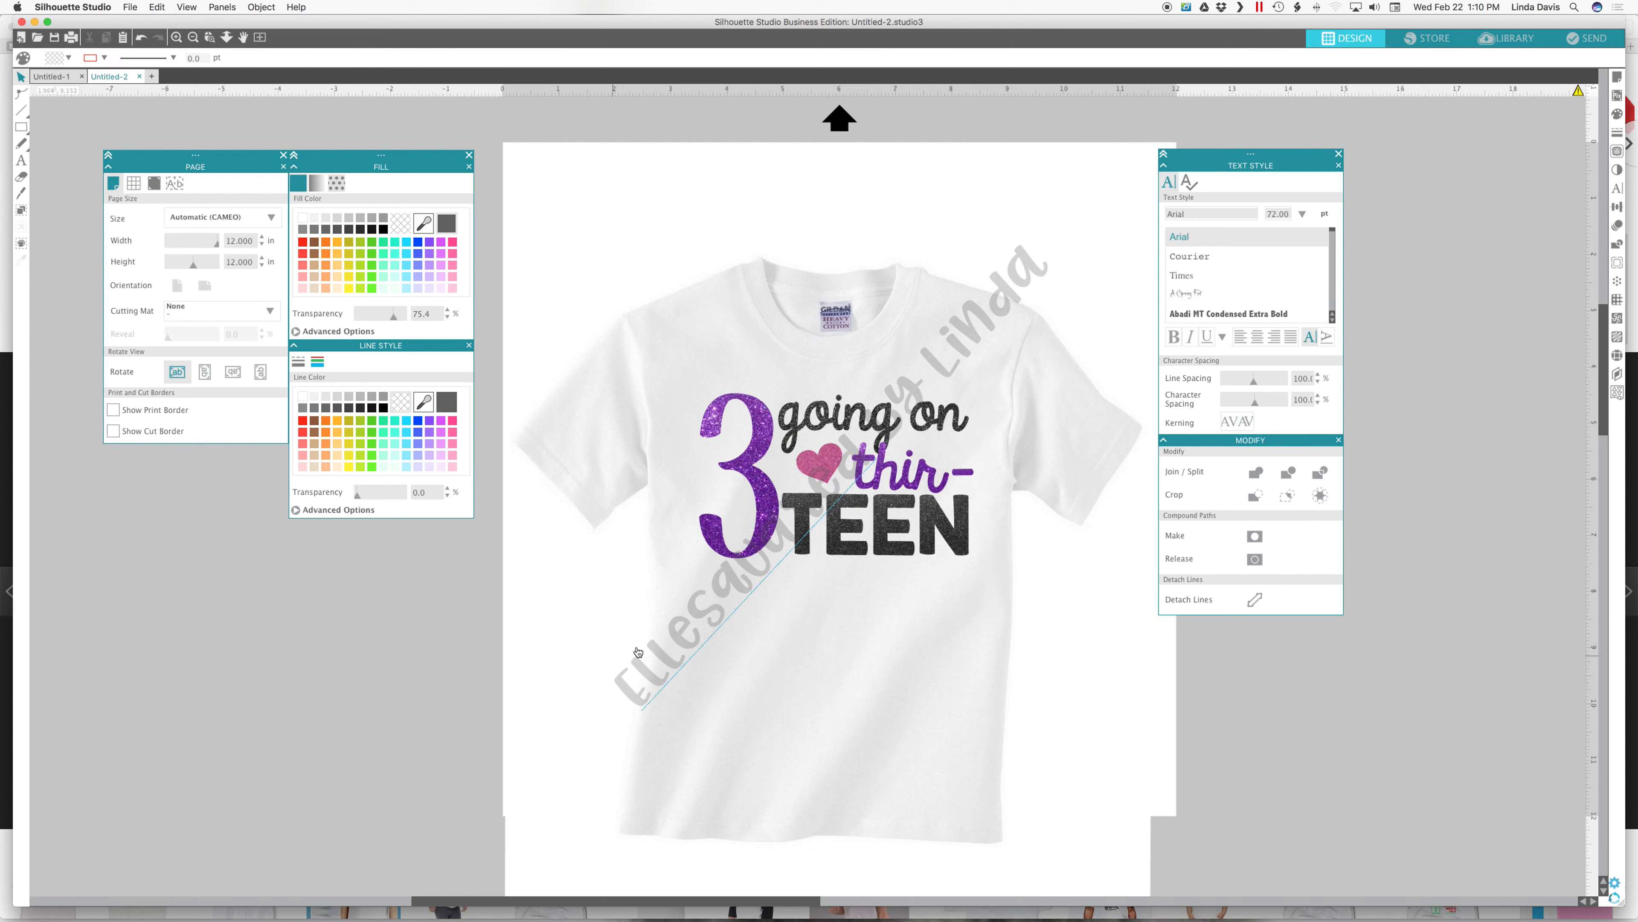
Spell-check the watermark text and add "ElleSquared" to the dictionary.
click(668, 666)
click(1189, 182)
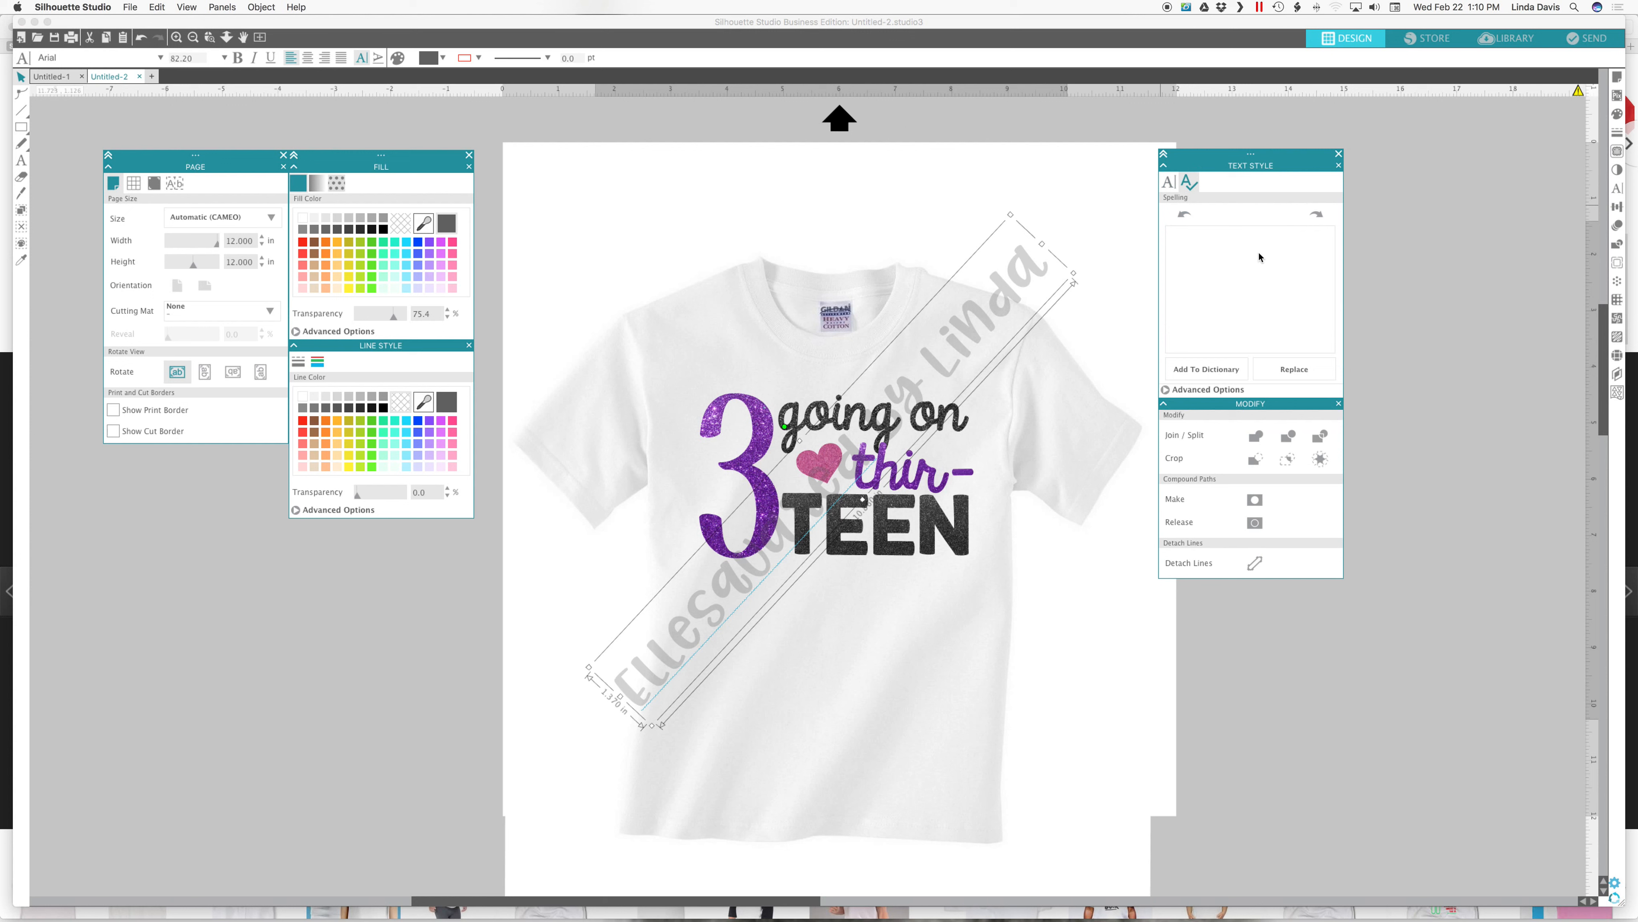
click(1317, 213)
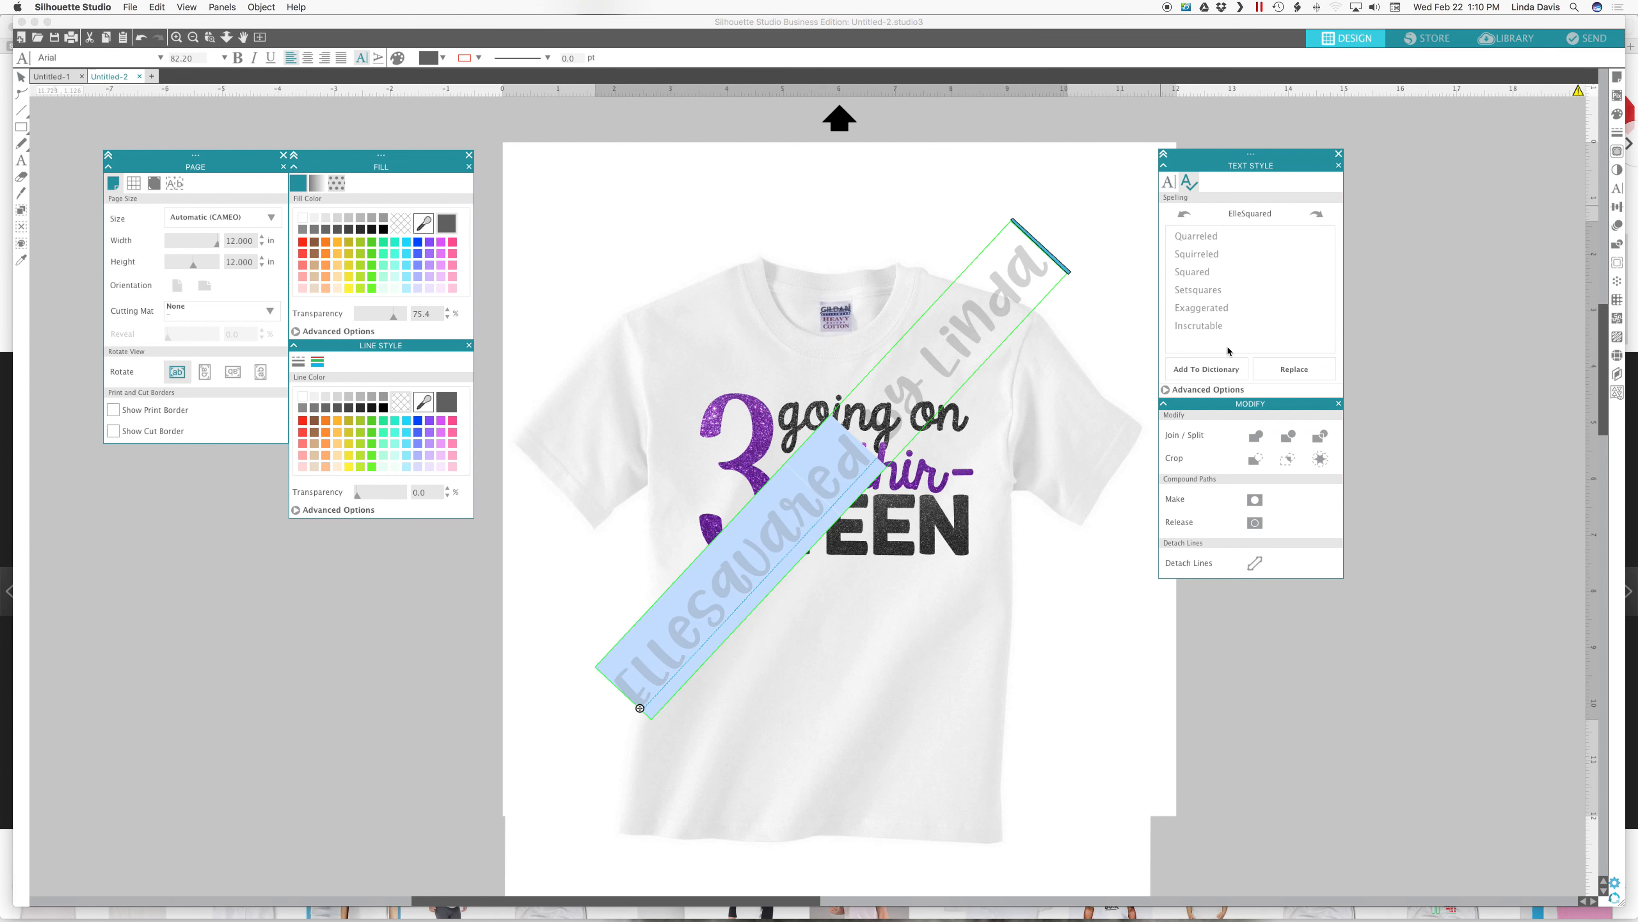
click(1206, 368)
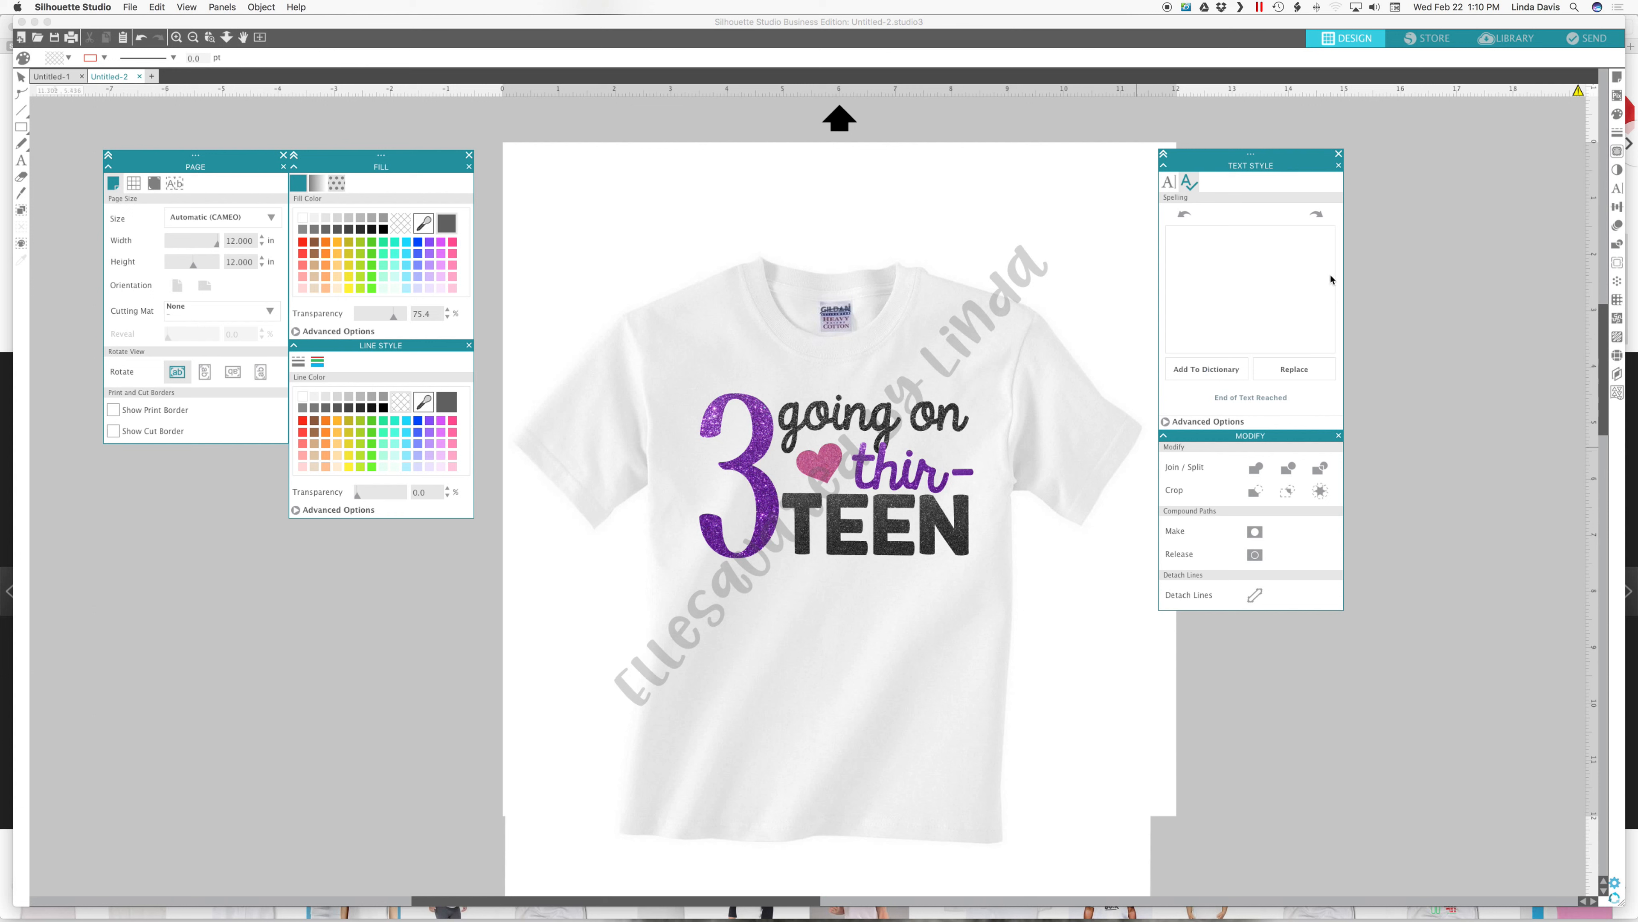
Bring back the text style settings and move them clear of the page edge.
click(1168, 182)
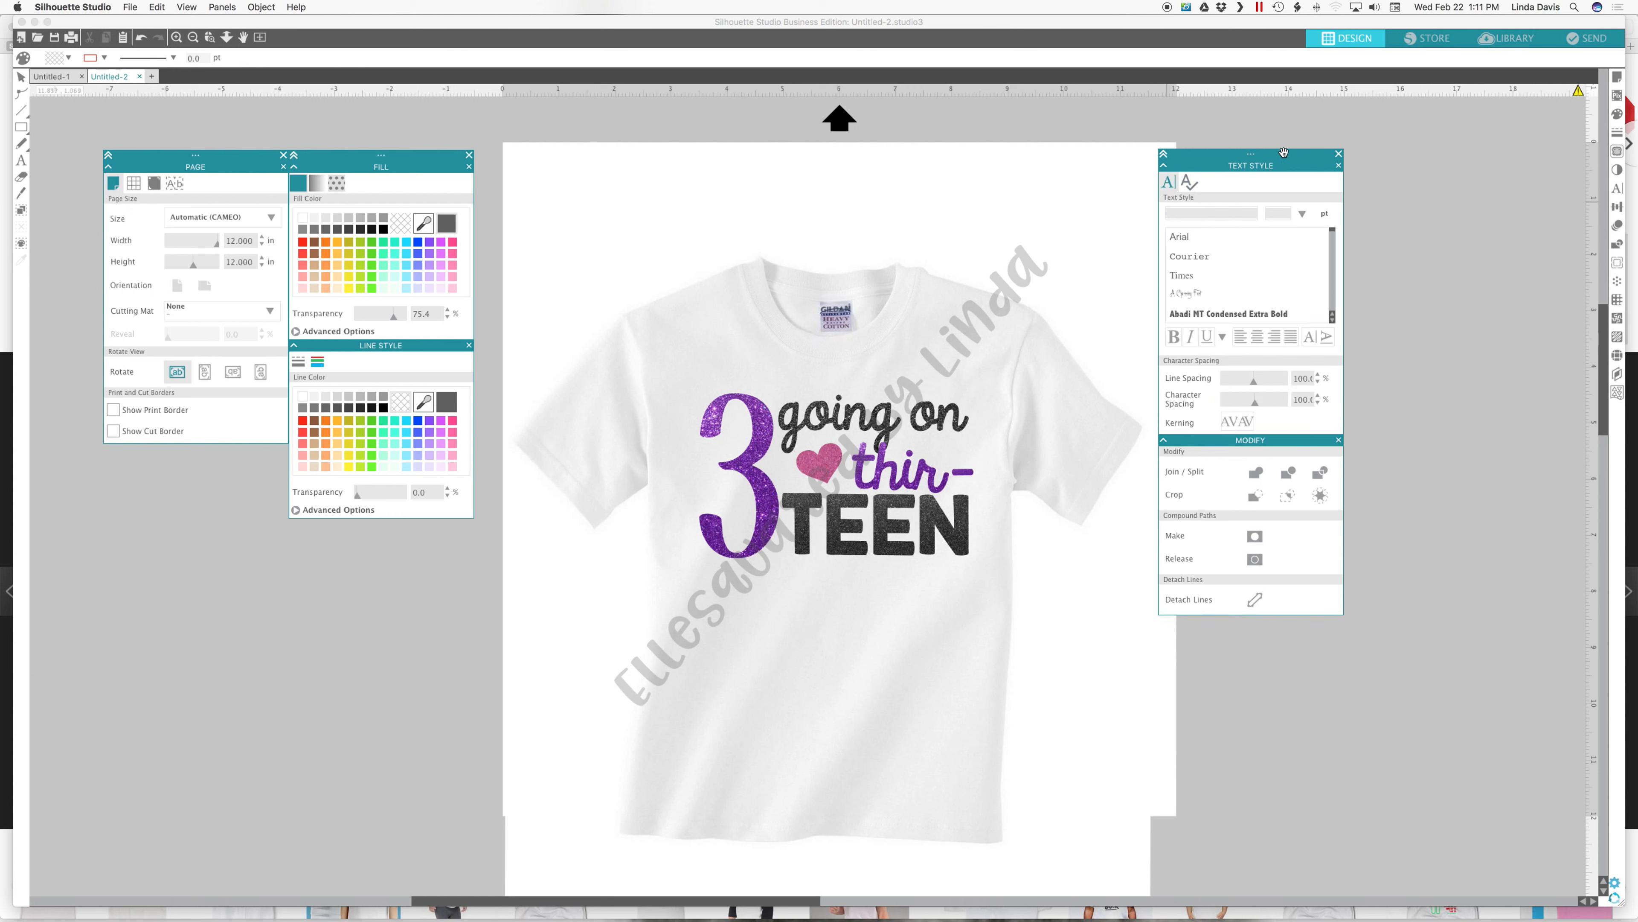
drag(1291, 157, 1314, 157)
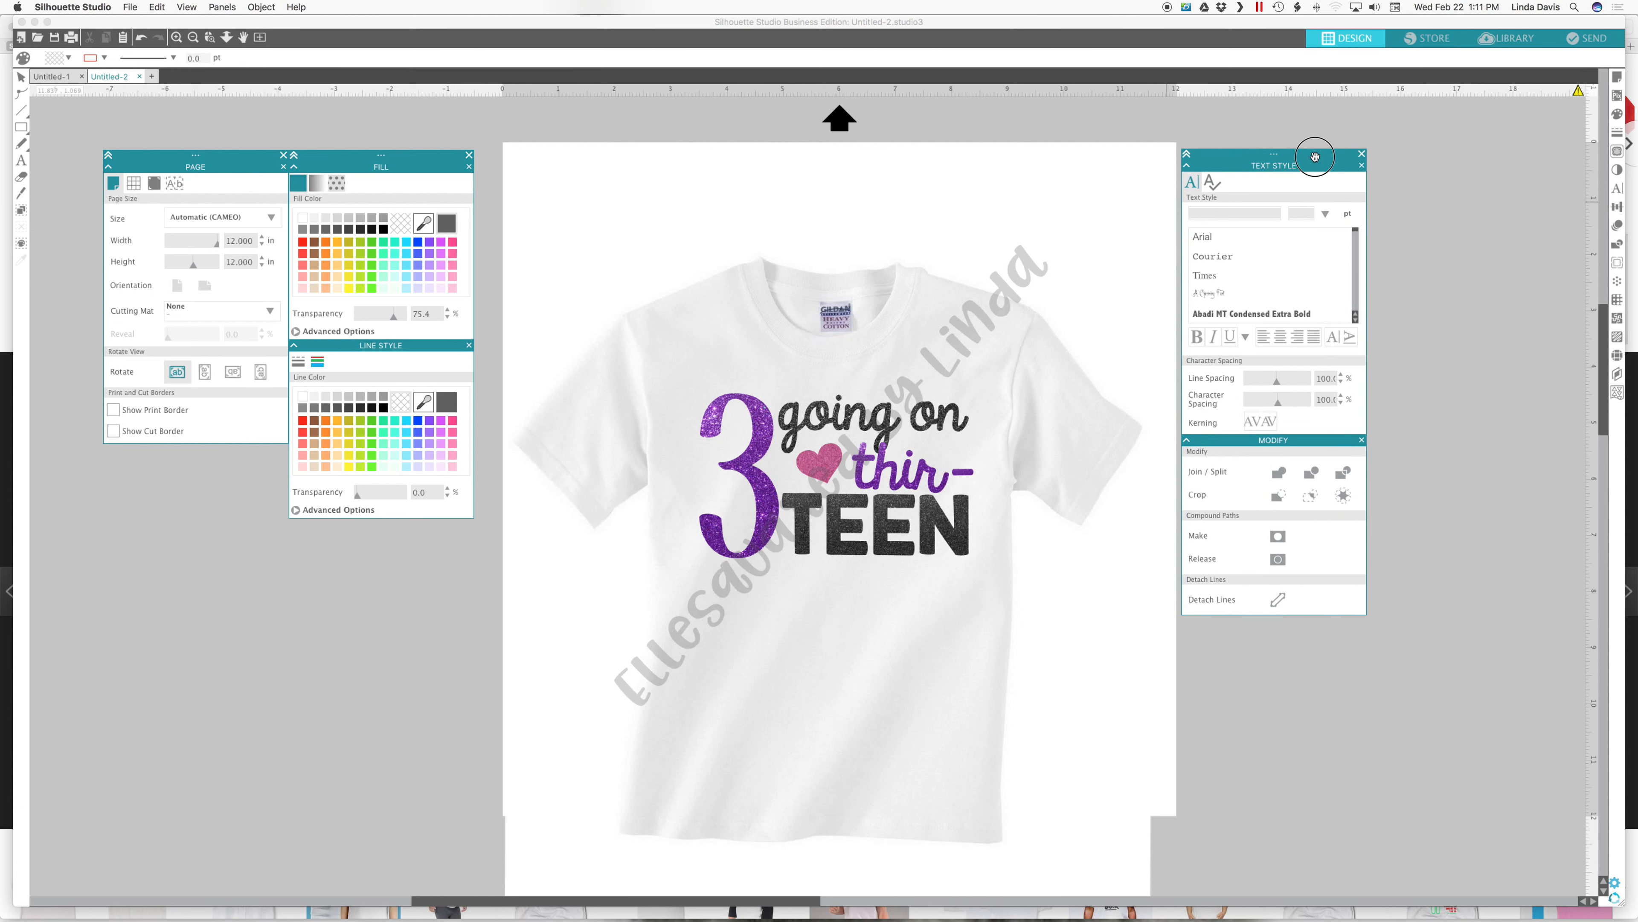
click(423, 733)
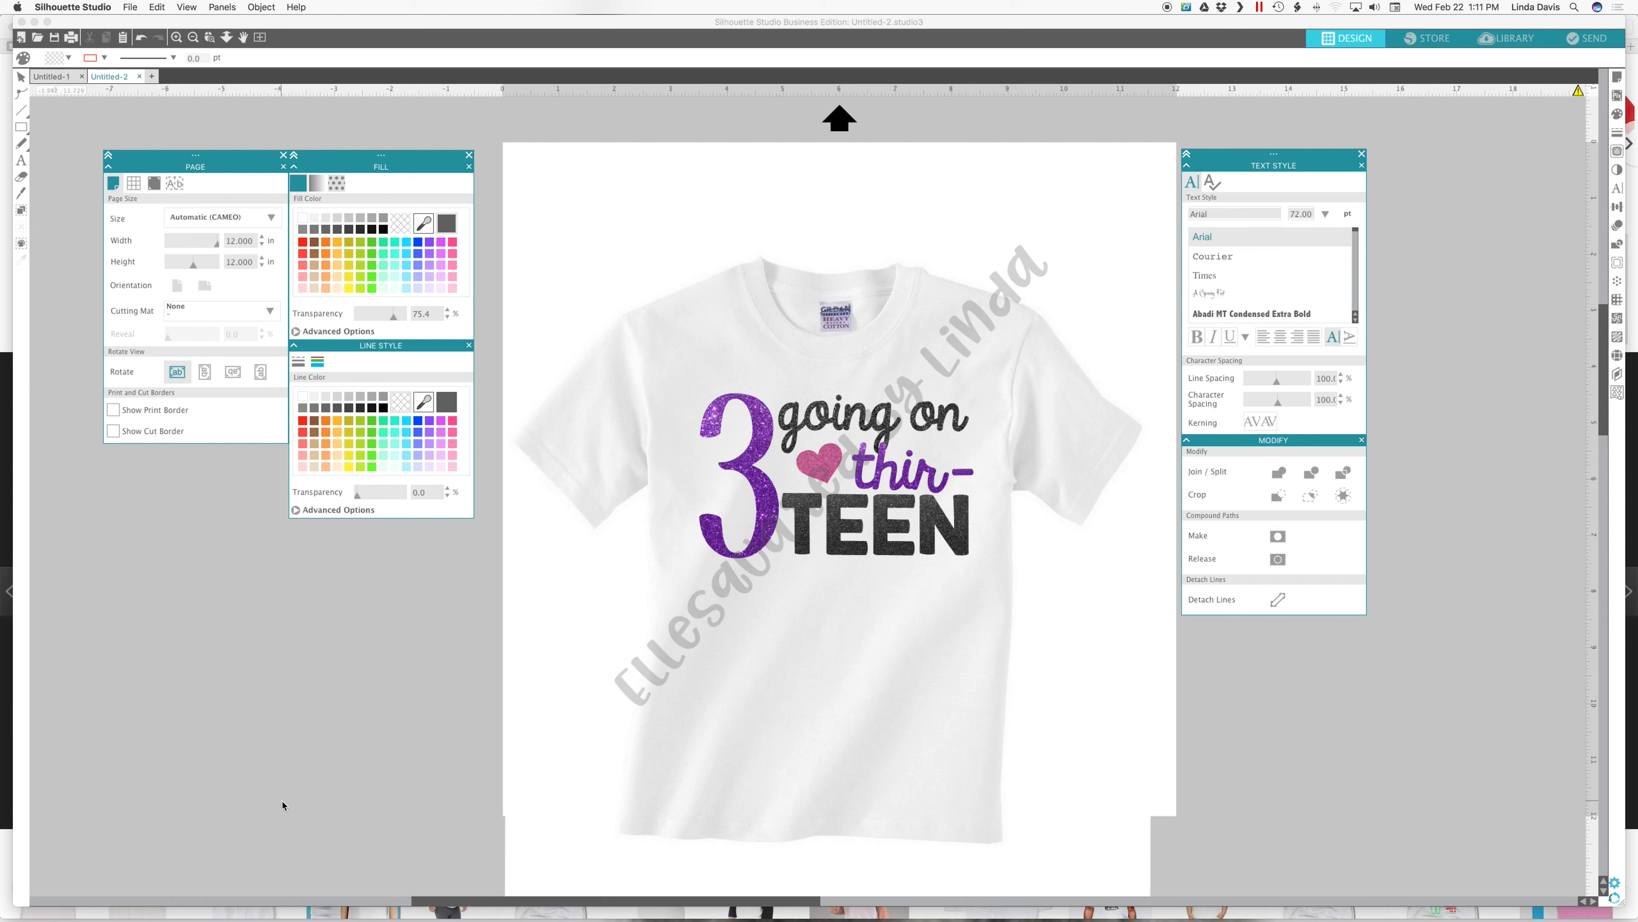